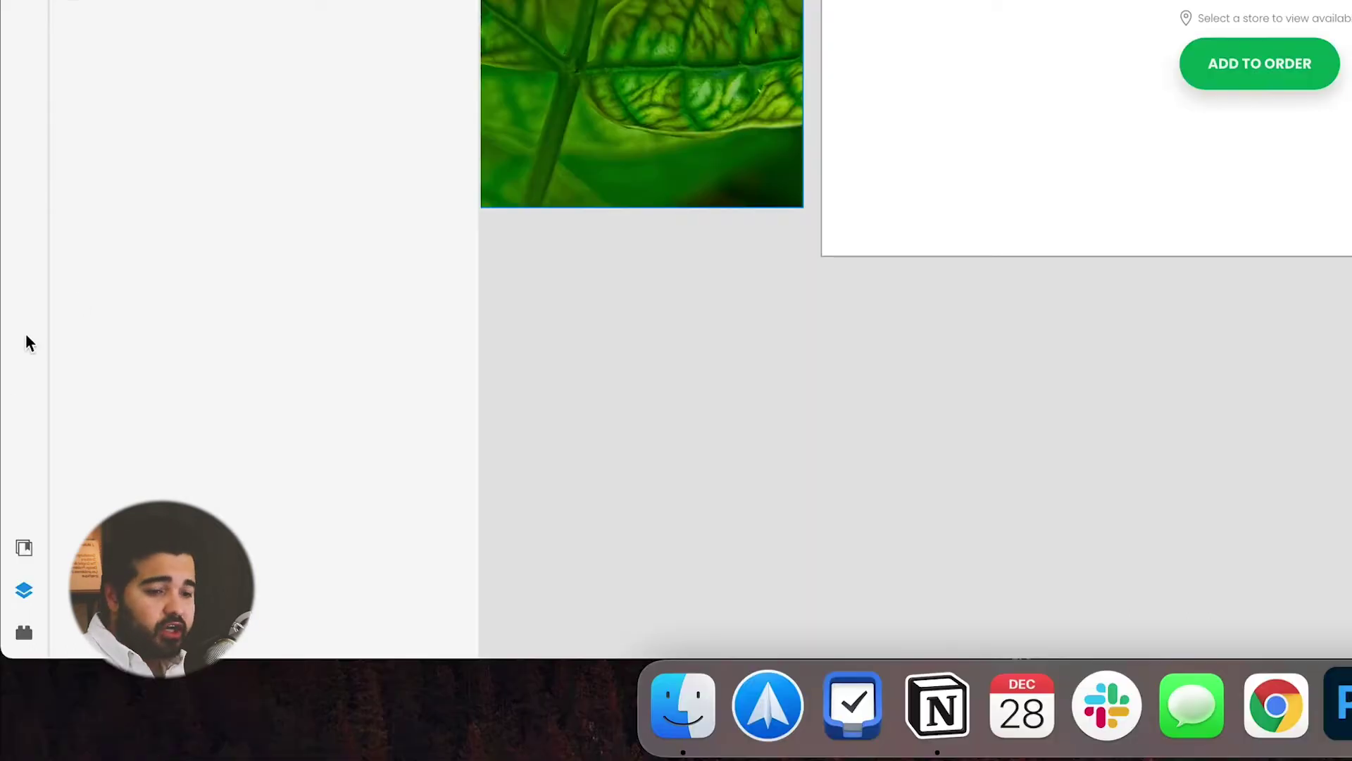
# Step: Shrink the coffee bean image to about 500 by 382 px and move it below the cappuccino card
pyautogui.click(23, 633)
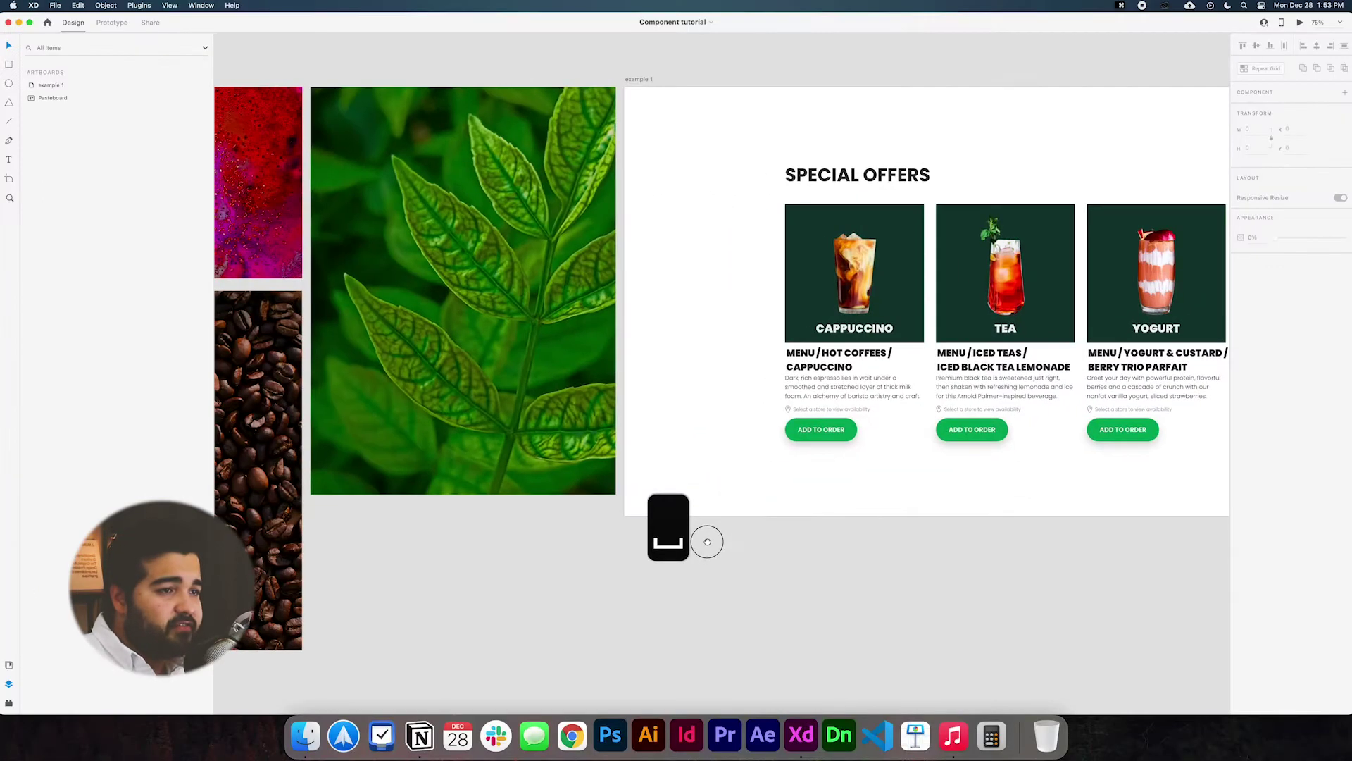
pyautogui.moveTo(706, 540); pyautogui.dragTo(807, 243)
pyautogui.hscroll(5, 808, 243)
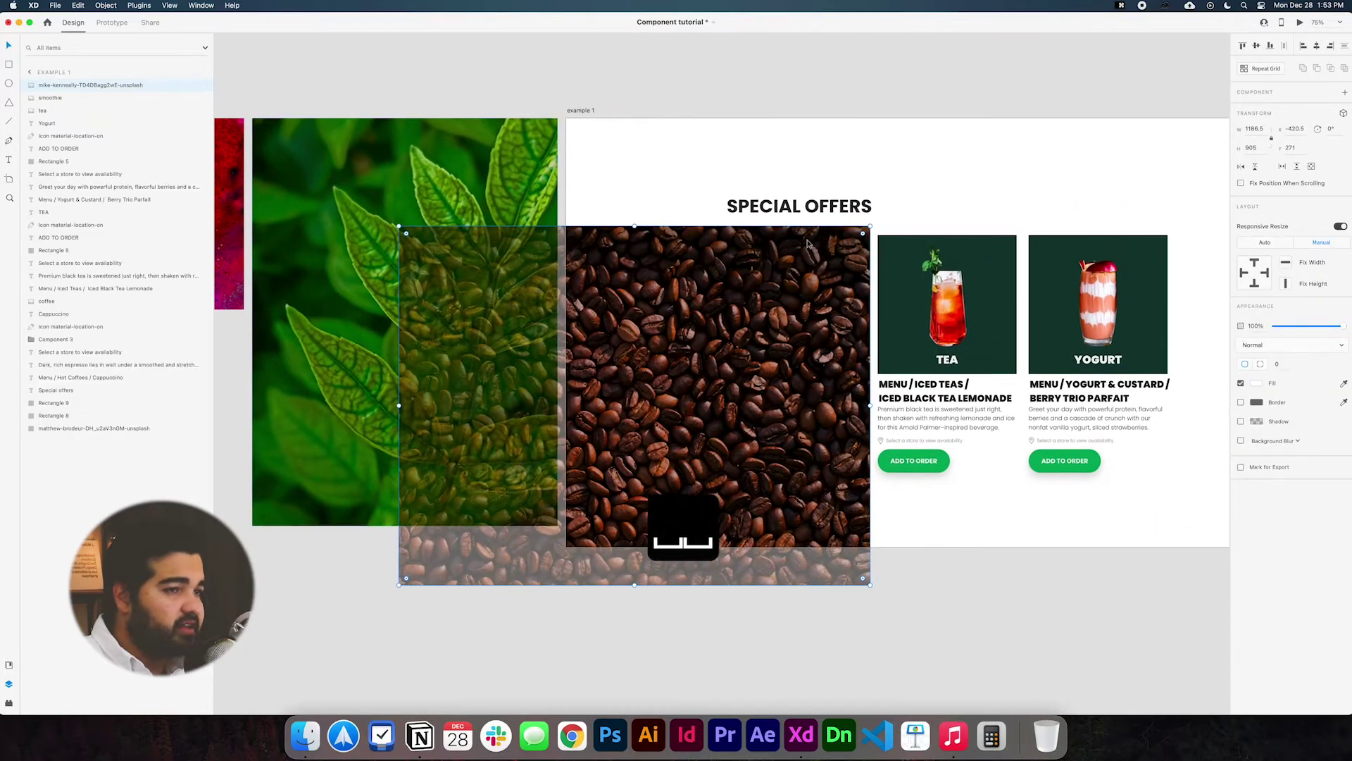
pyautogui.press('super+z')
pyautogui.press('super+z')
pyautogui.press('super+z')
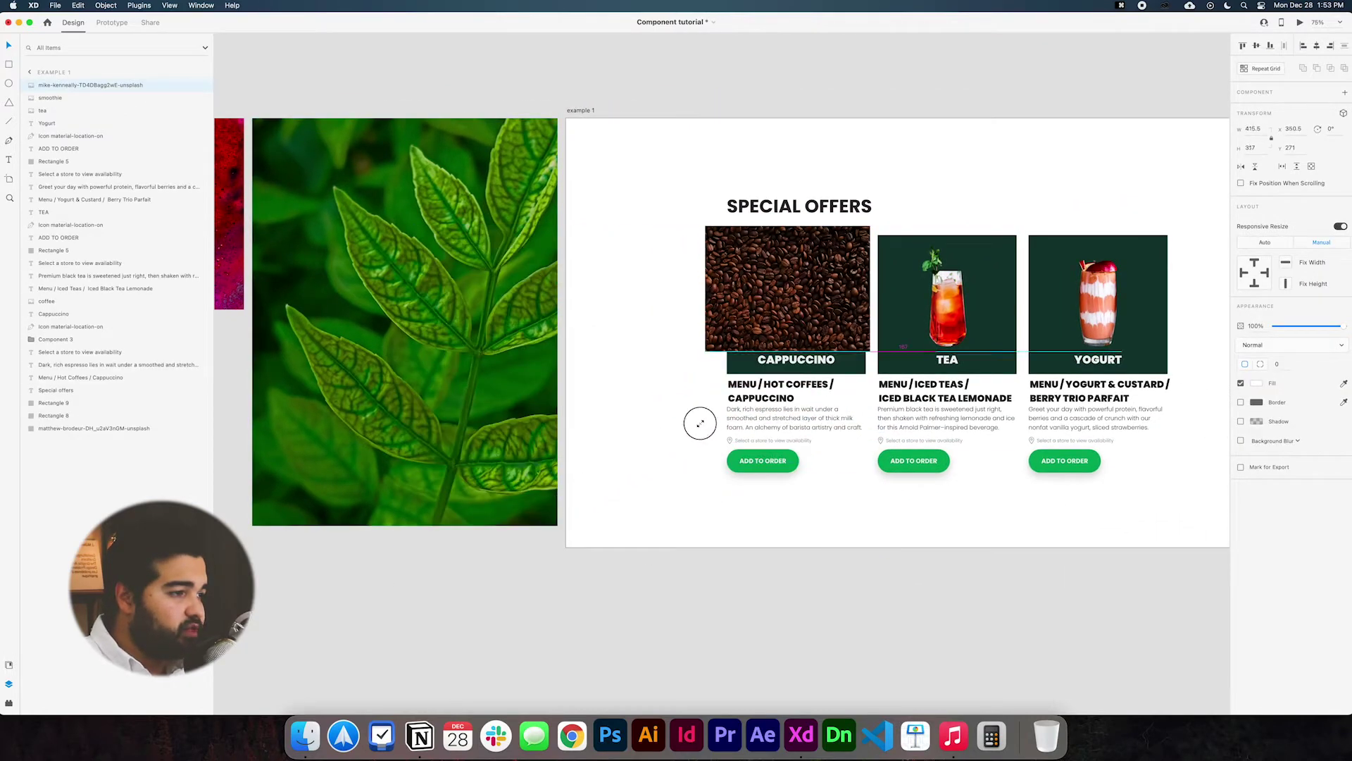
pyautogui.moveTo(740, 327); pyautogui.dragTo(714, 624)
pyautogui.hscroll(5, 714, 623)
pyautogui.press('space')
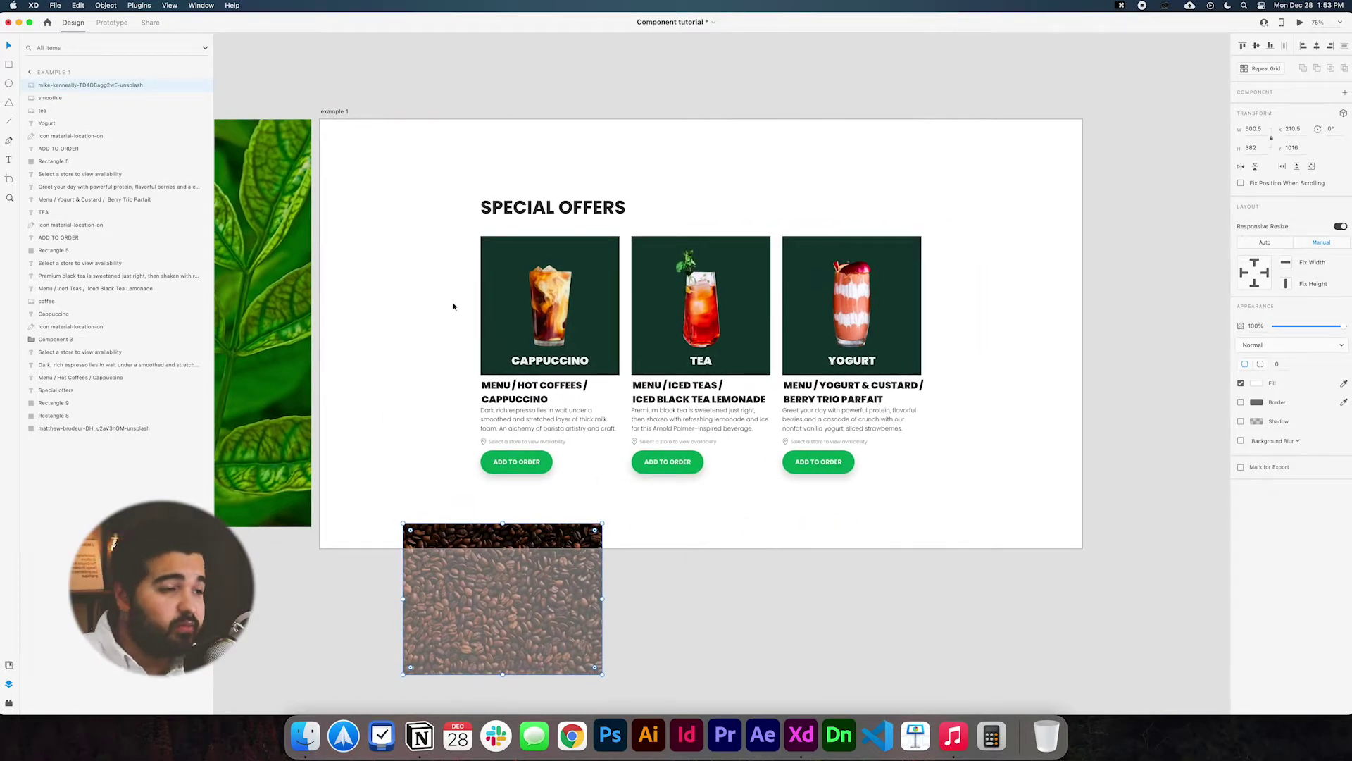
# Step: Group the cappuccino card's drink image, title and green background, and name the group "capuccino"
pyautogui.click(567, 360)
pyautogui.click(607, 273)
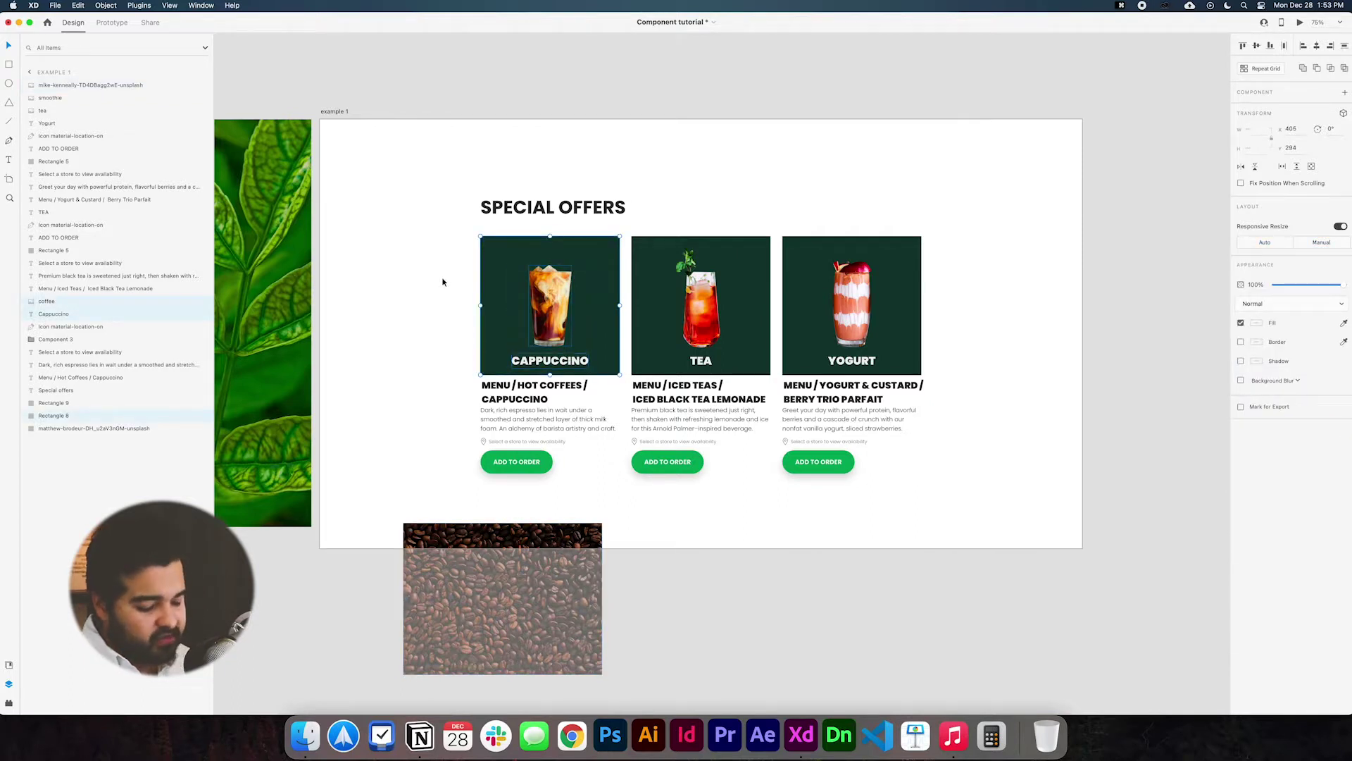
pyautogui.press('super+g')
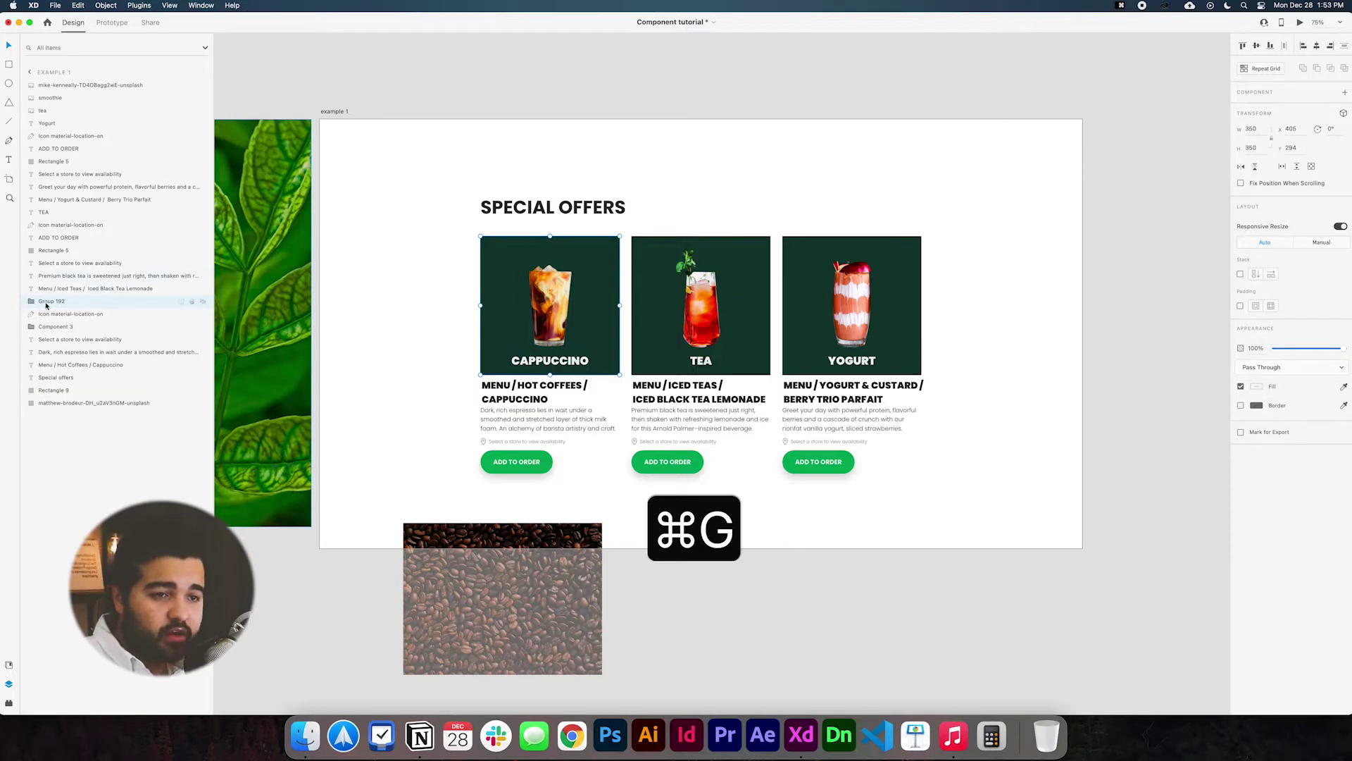
pyautogui.doubleClick(45, 303)
pyautogui.write('capy')
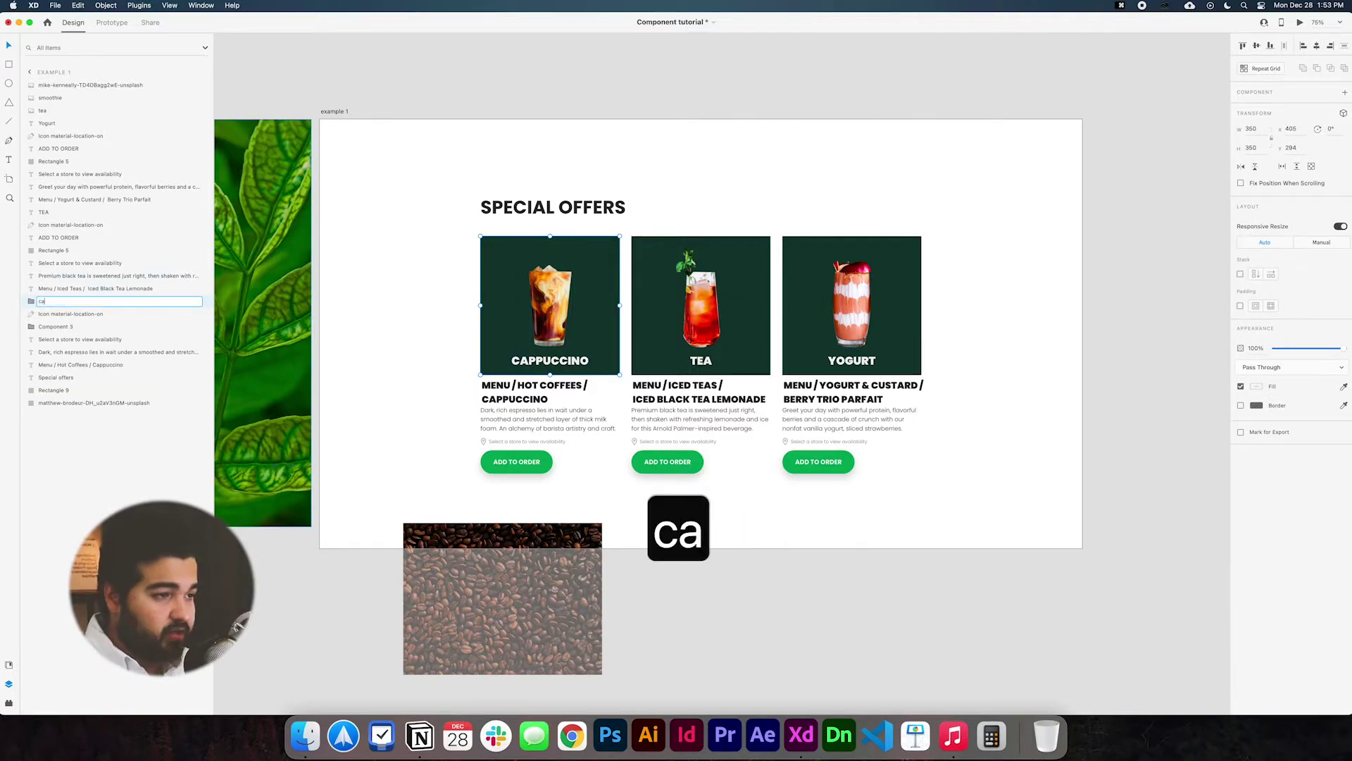
pyautogui.press('BackSpace')
pyautogui.write('uccino')
pyautogui.press('Return')
# Step: Group the tea card's image, title and background as "tea" and move it directly above the capuccino group in the layer order
pyautogui.click(705, 364)
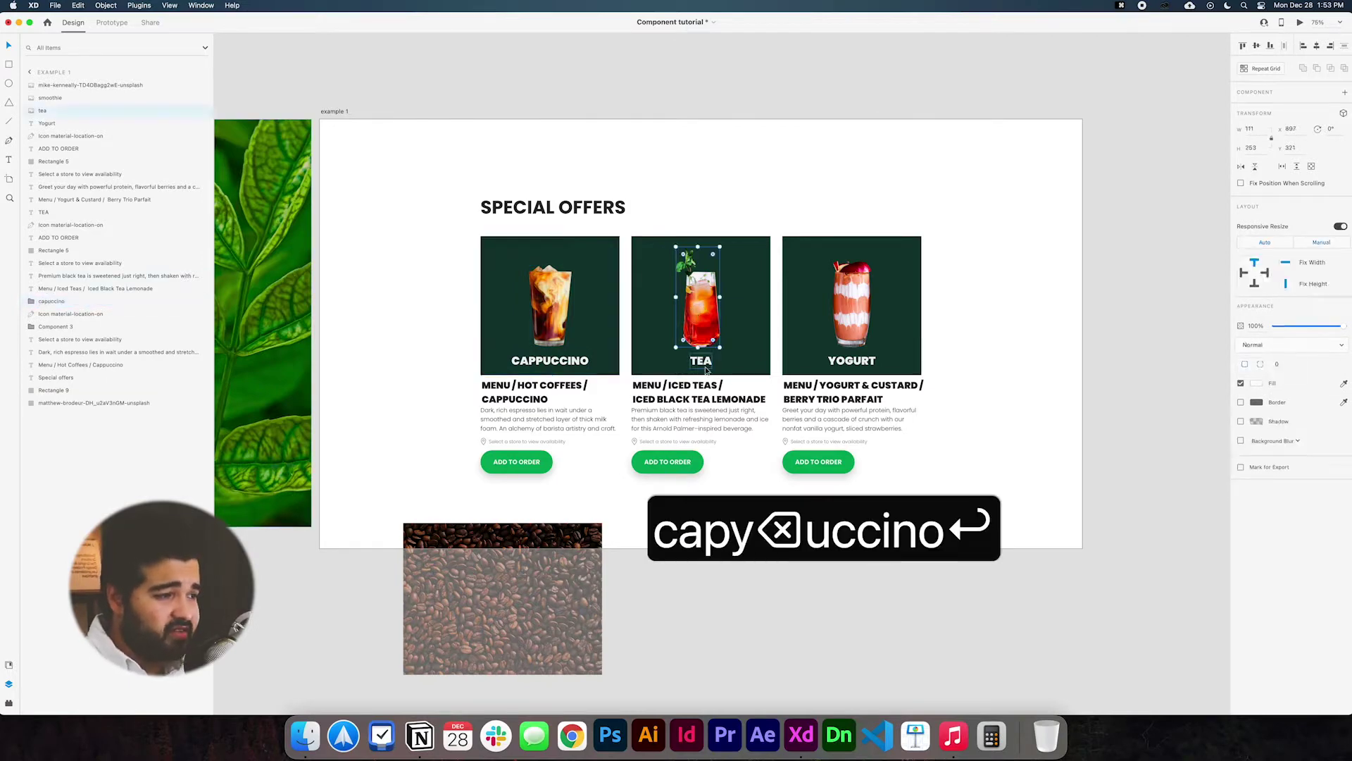
pyautogui.click(760, 367)
pyautogui.press('super+g')
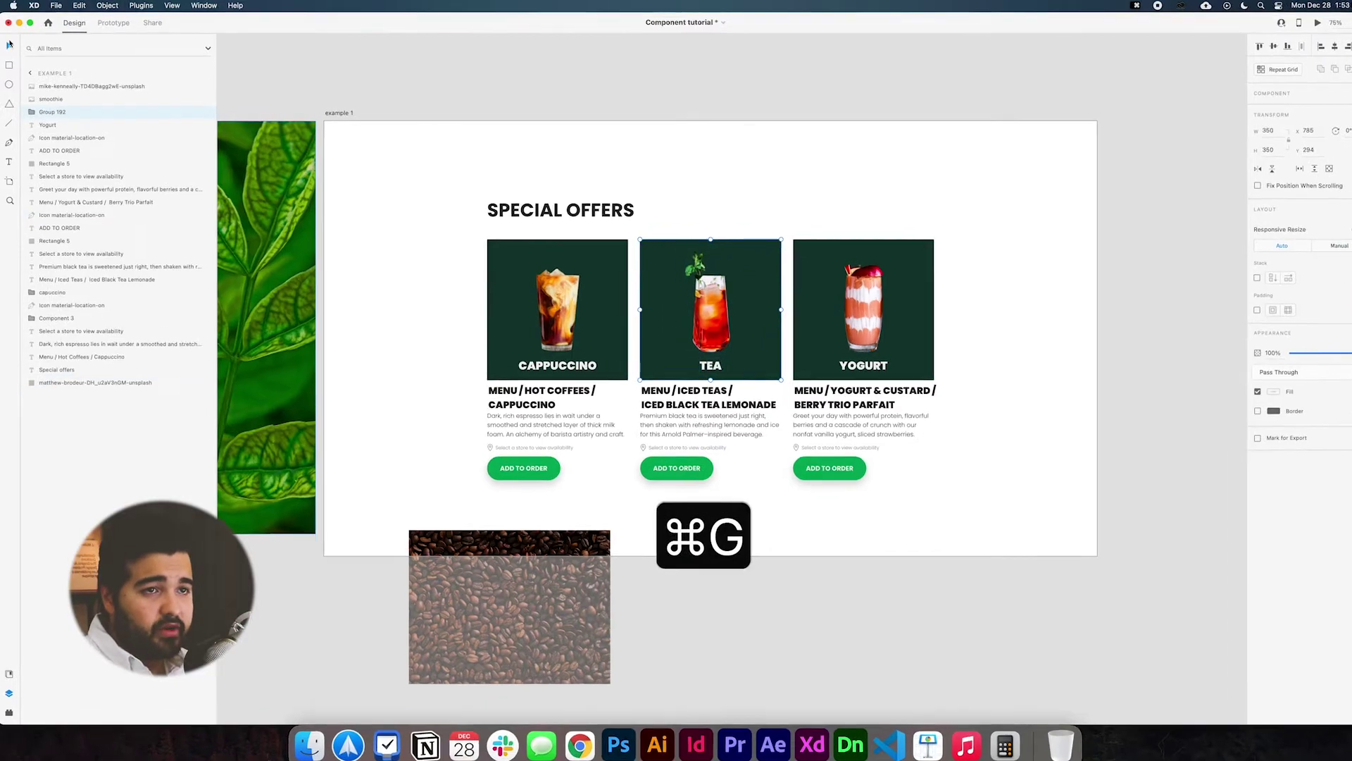
pyautogui.doubleClick(44, 110)
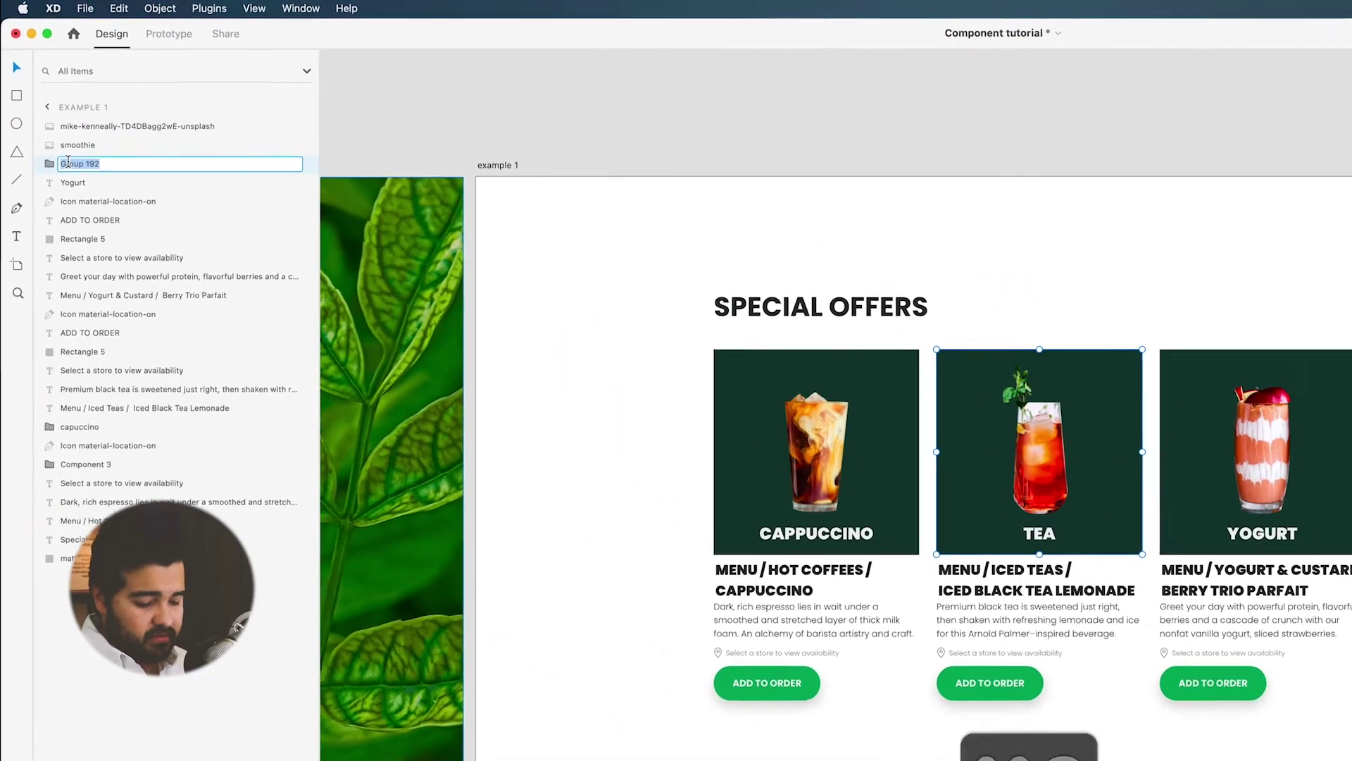
pyautogui.write('tea')
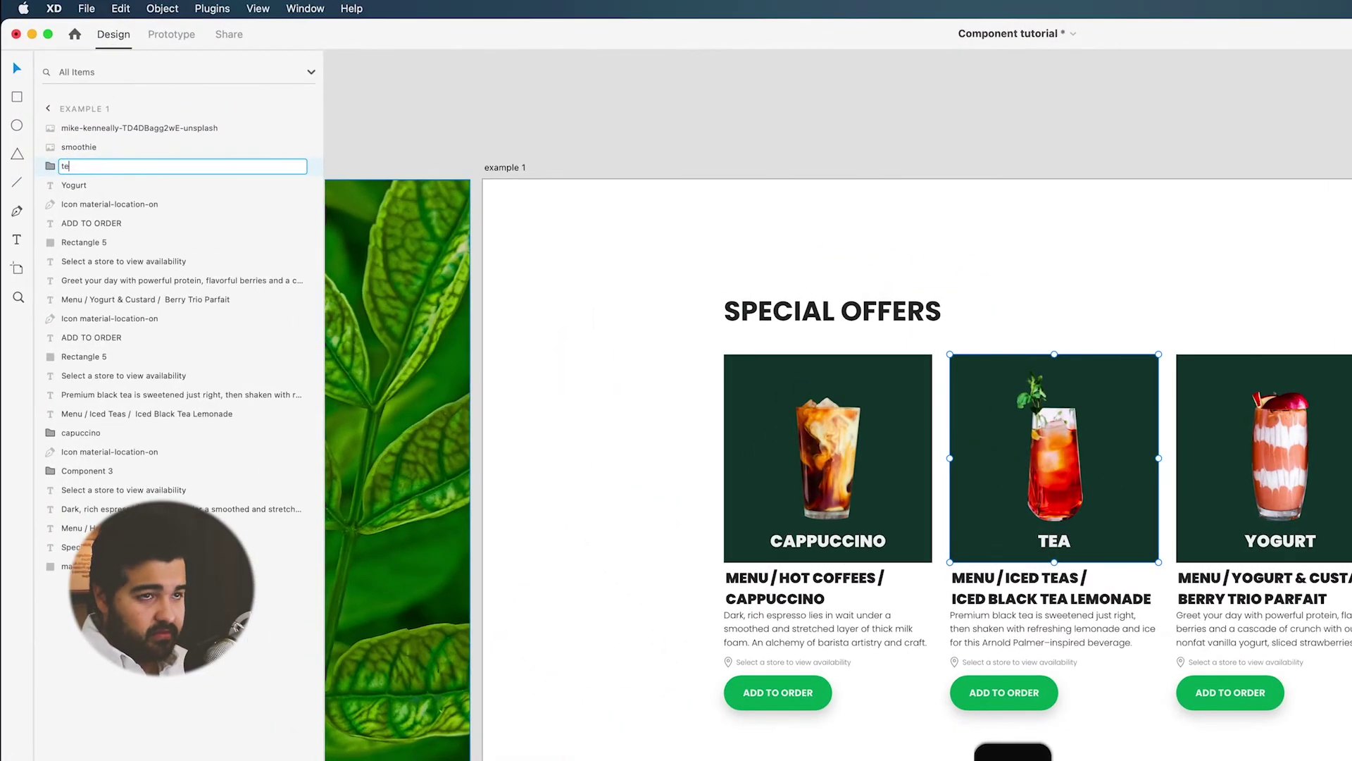
pyautogui.press('Return')
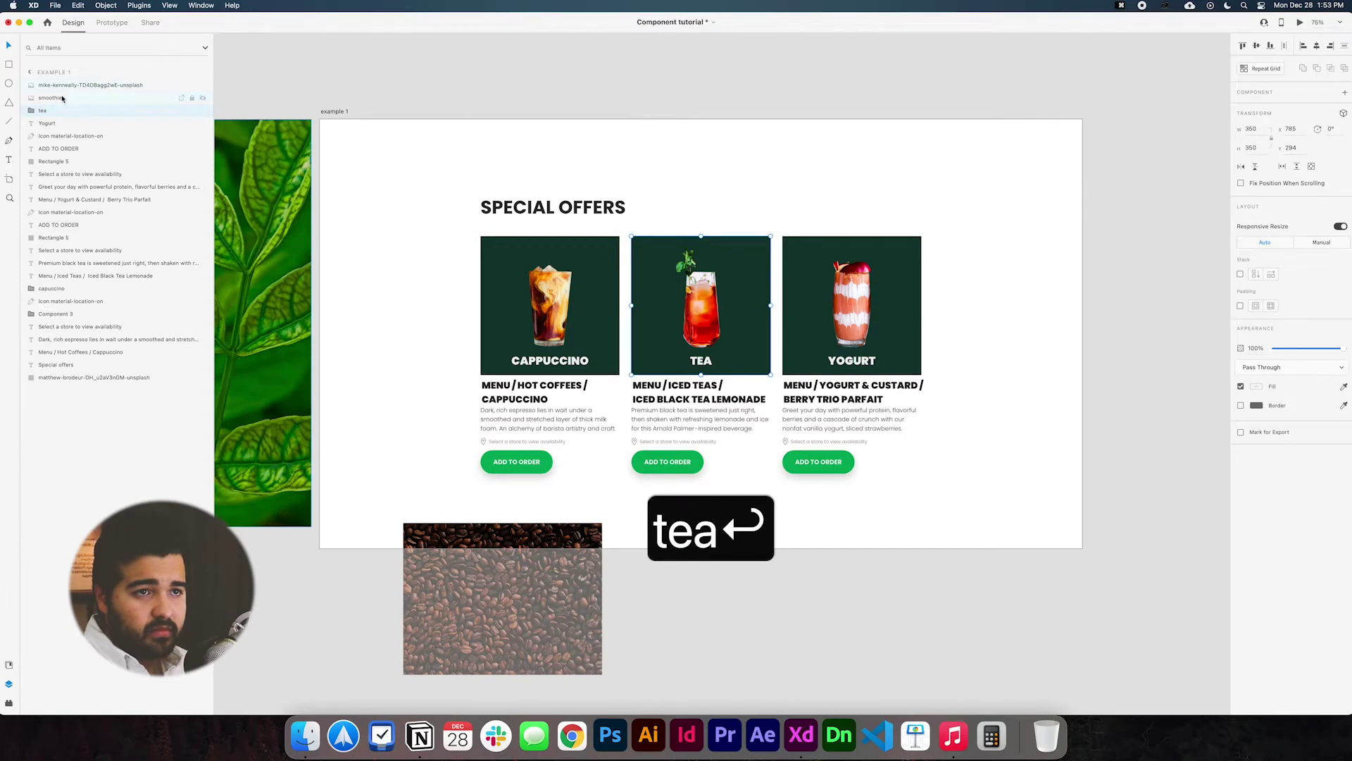
pyautogui.moveTo(62, 109); pyautogui.dragTo(60, 281)
# Step: Group the yogurt card's image, title and background, and name the group "yogurt"
pyautogui.click(871, 353)
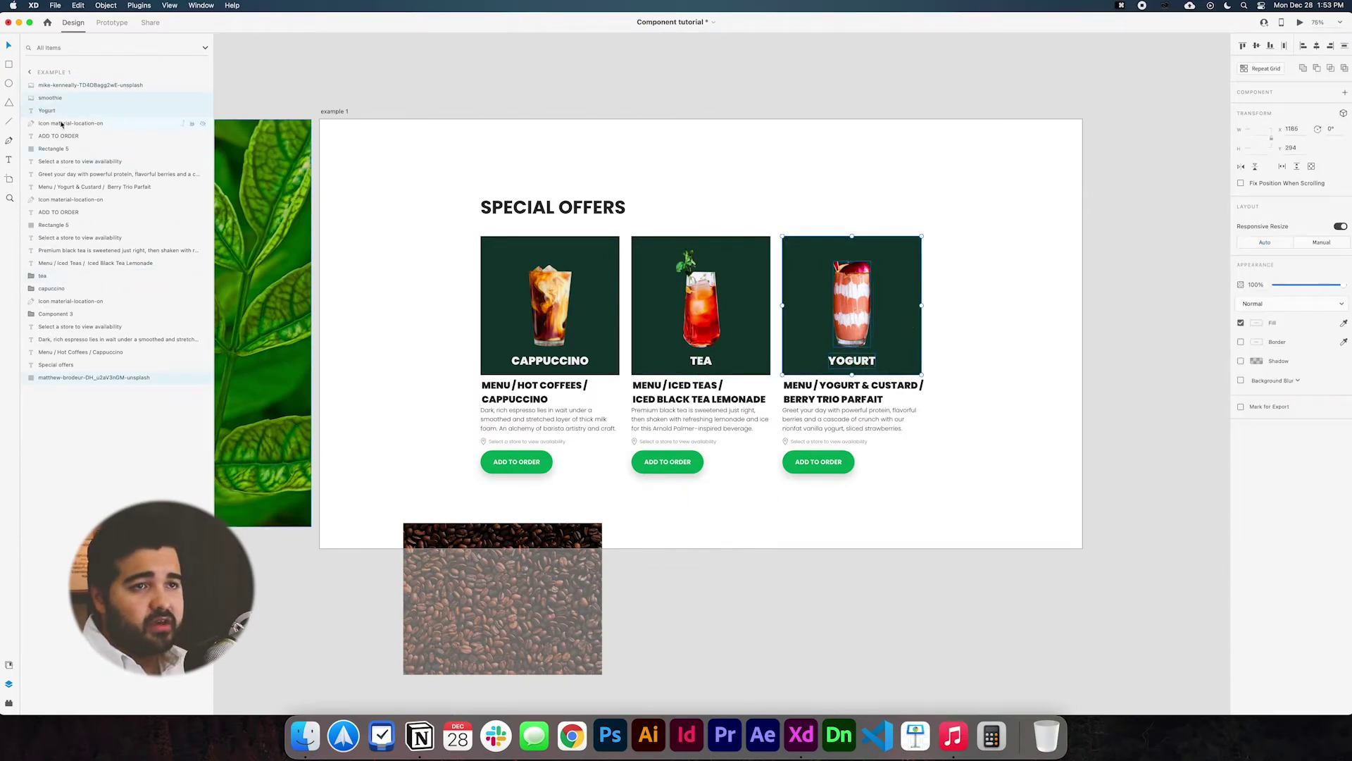
pyautogui.press('super+g')
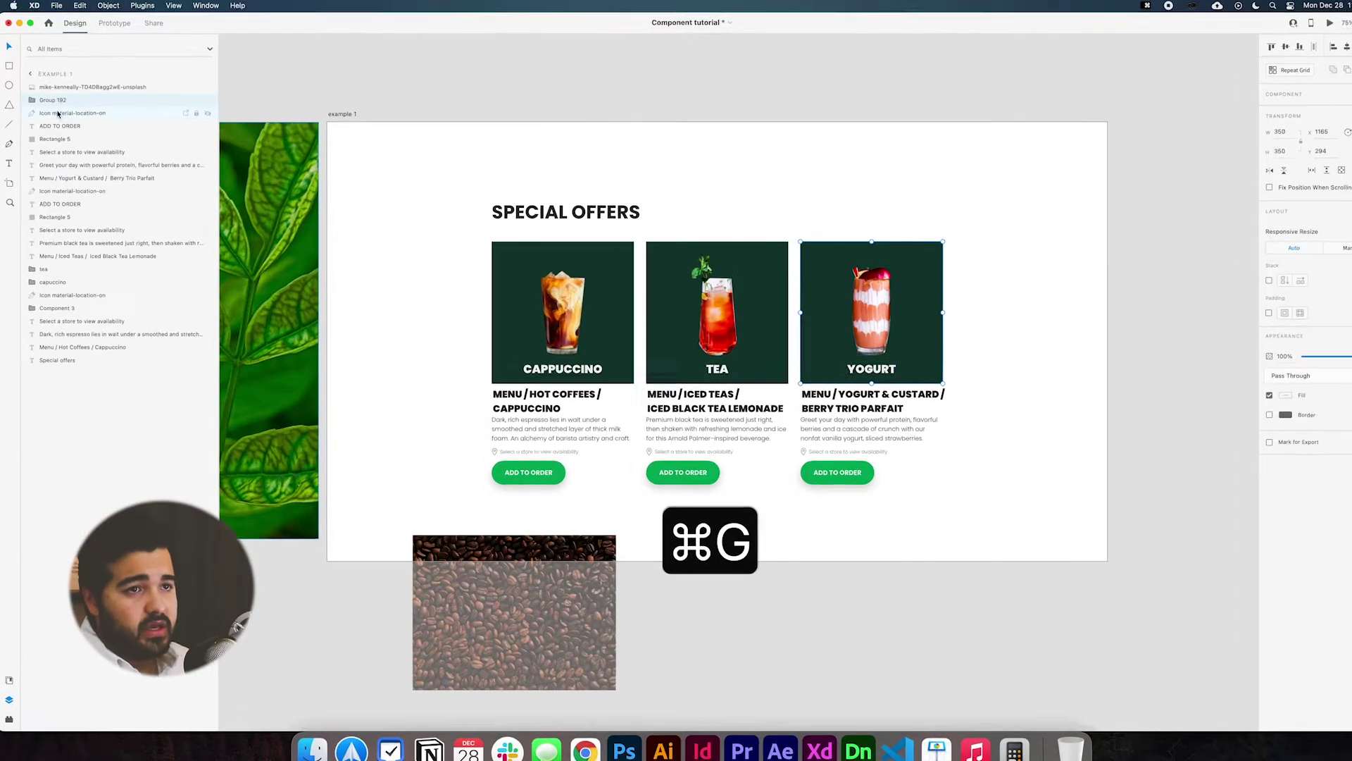
pyautogui.doubleClick(58, 99)
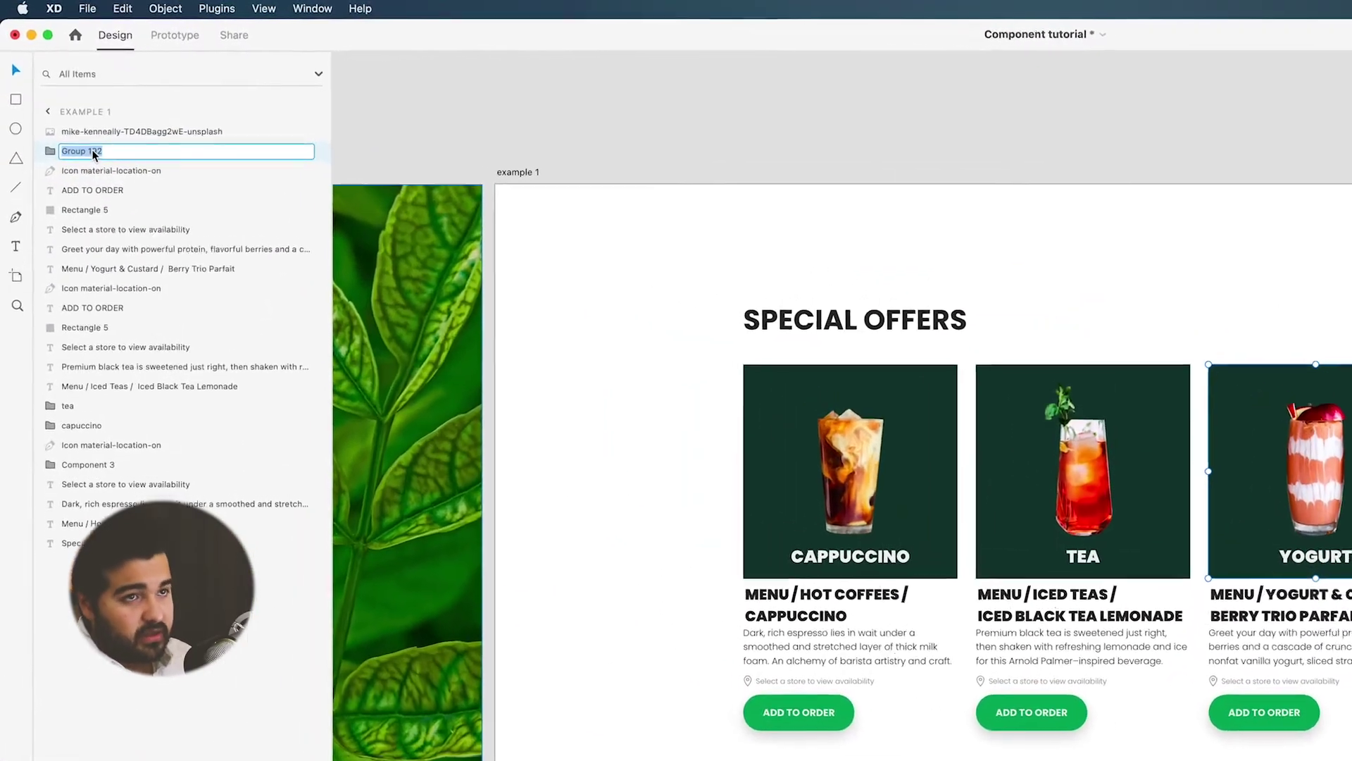
pyautogui.write('you')
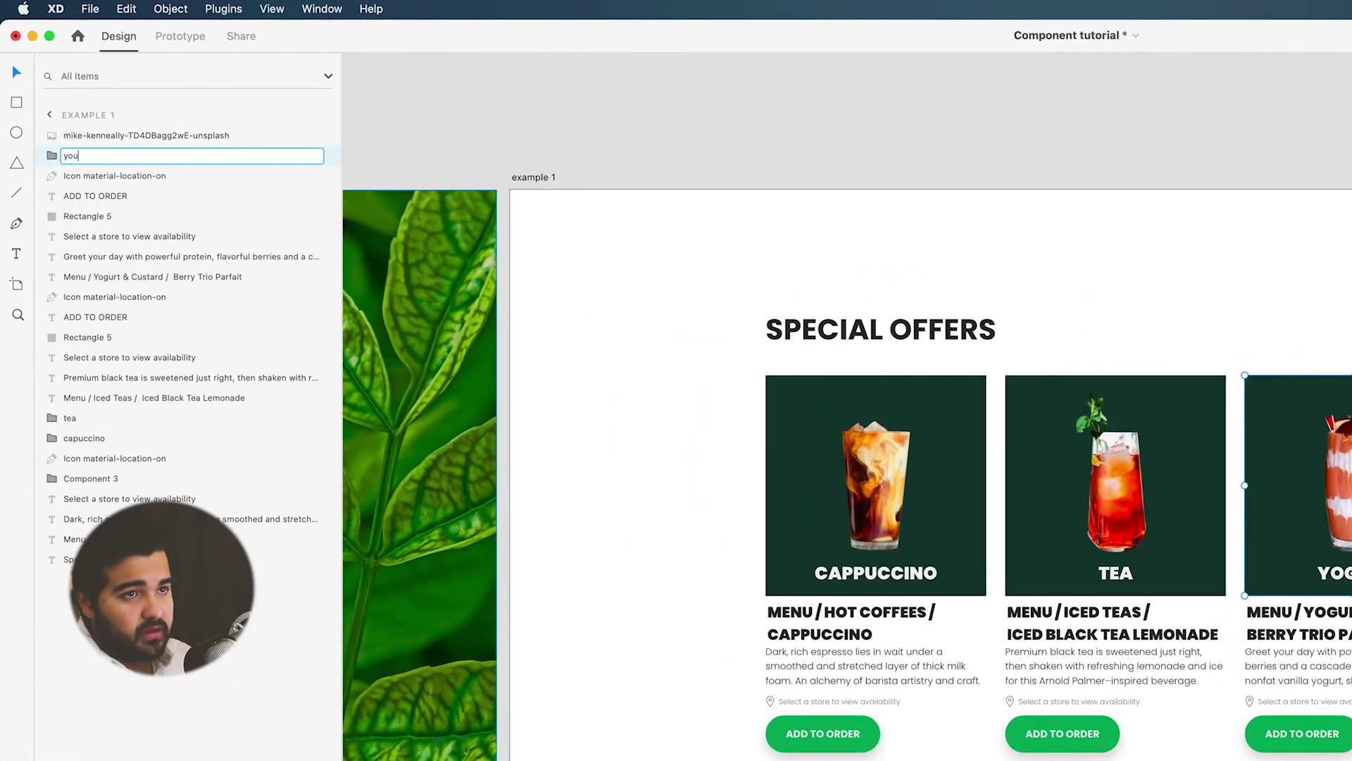
pyautogui.write('gu')
pyautogui.press('BackSpace')
pyautogui.press('BackSpace')
pyautogui.press('BackSpace')
pyautogui.write('g')
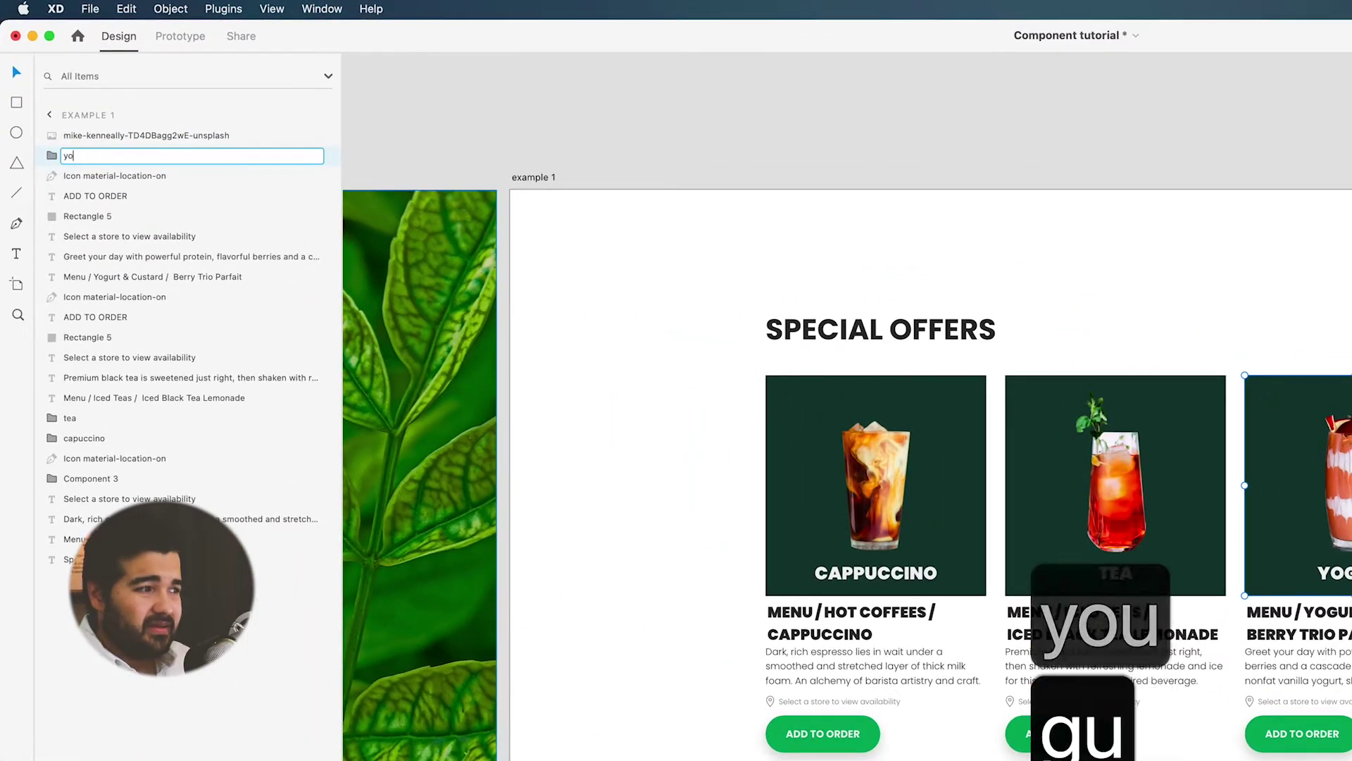
pyautogui.write('urt')
pyautogui.press('Return')
# Step: Move the yogurt group directly above the tea group in the layer order
pyautogui.moveTo(87, 156); pyautogui.dragTo(135, 412)
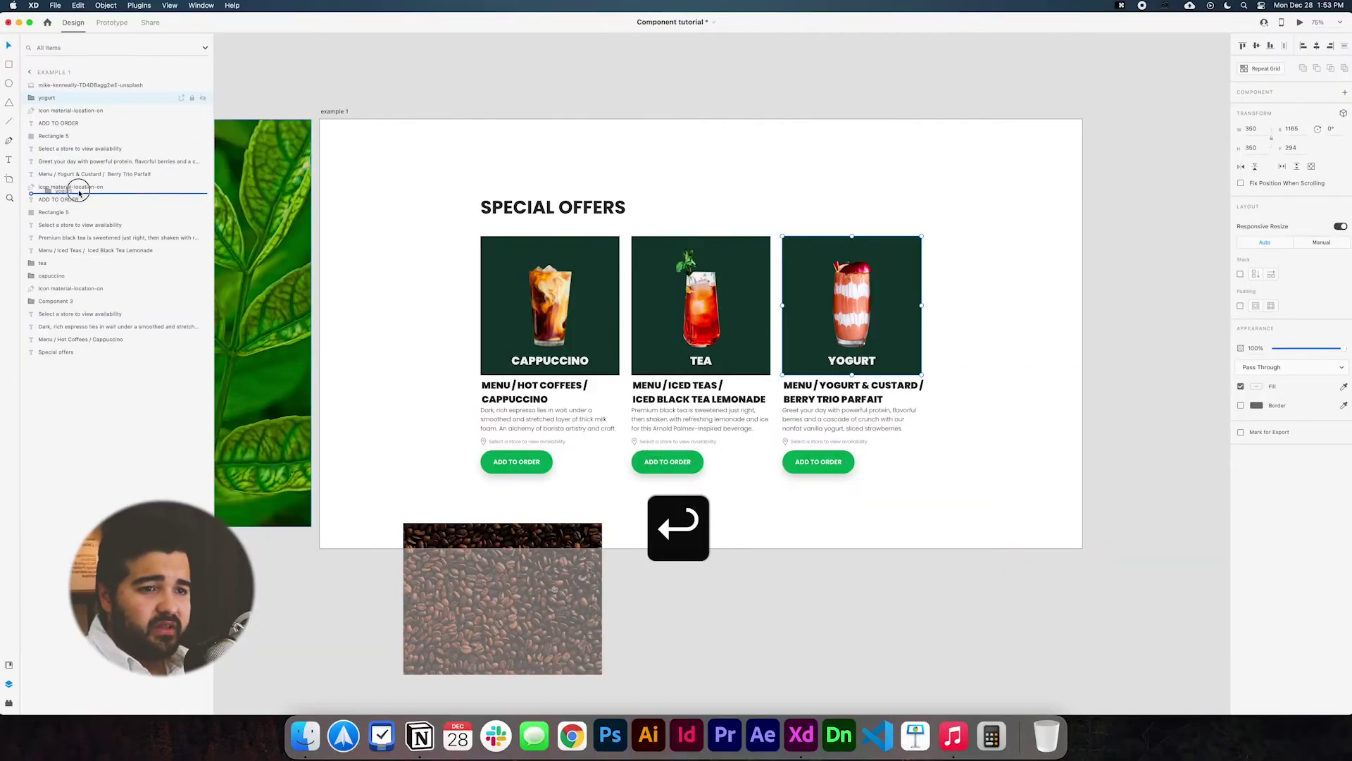
pyautogui.moveTo(83, 259); pyautogui.dragTo(85, 258)
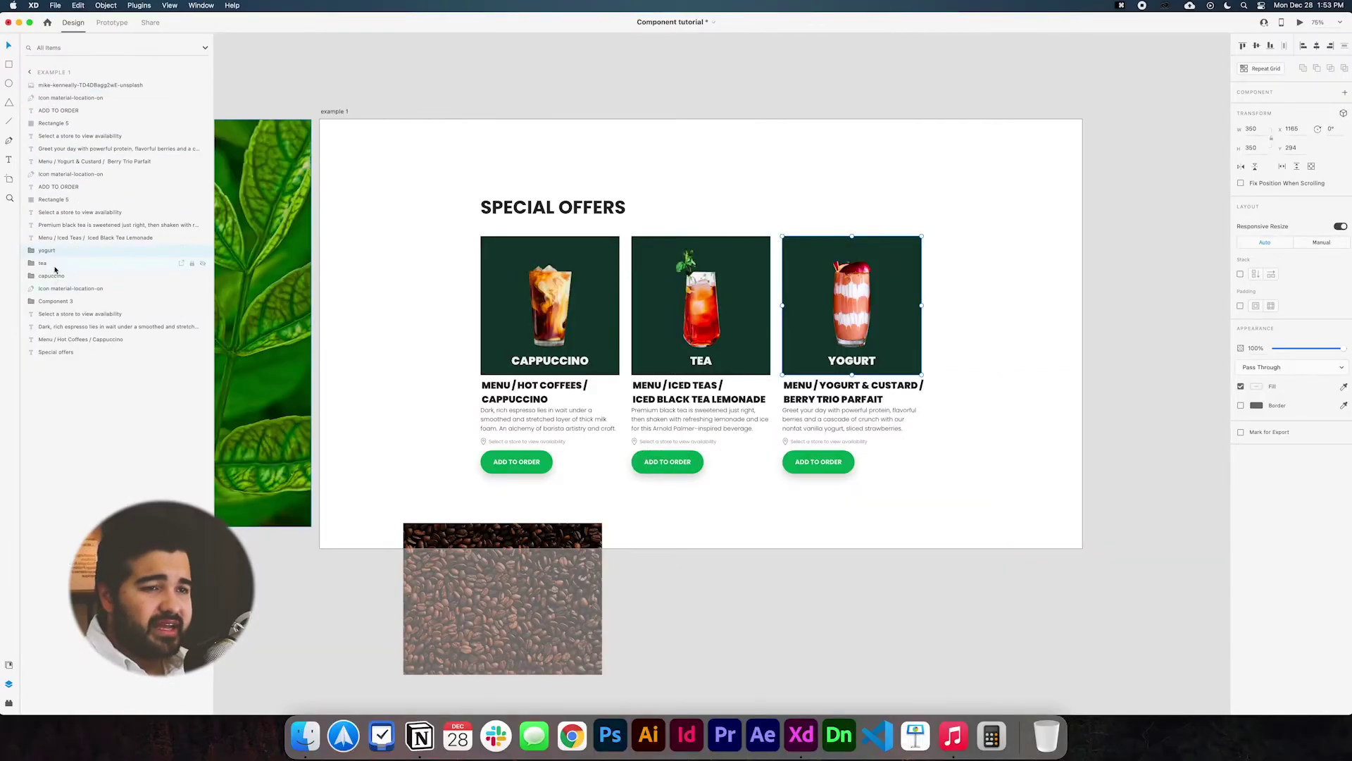
pyautogui.click(102, 275)
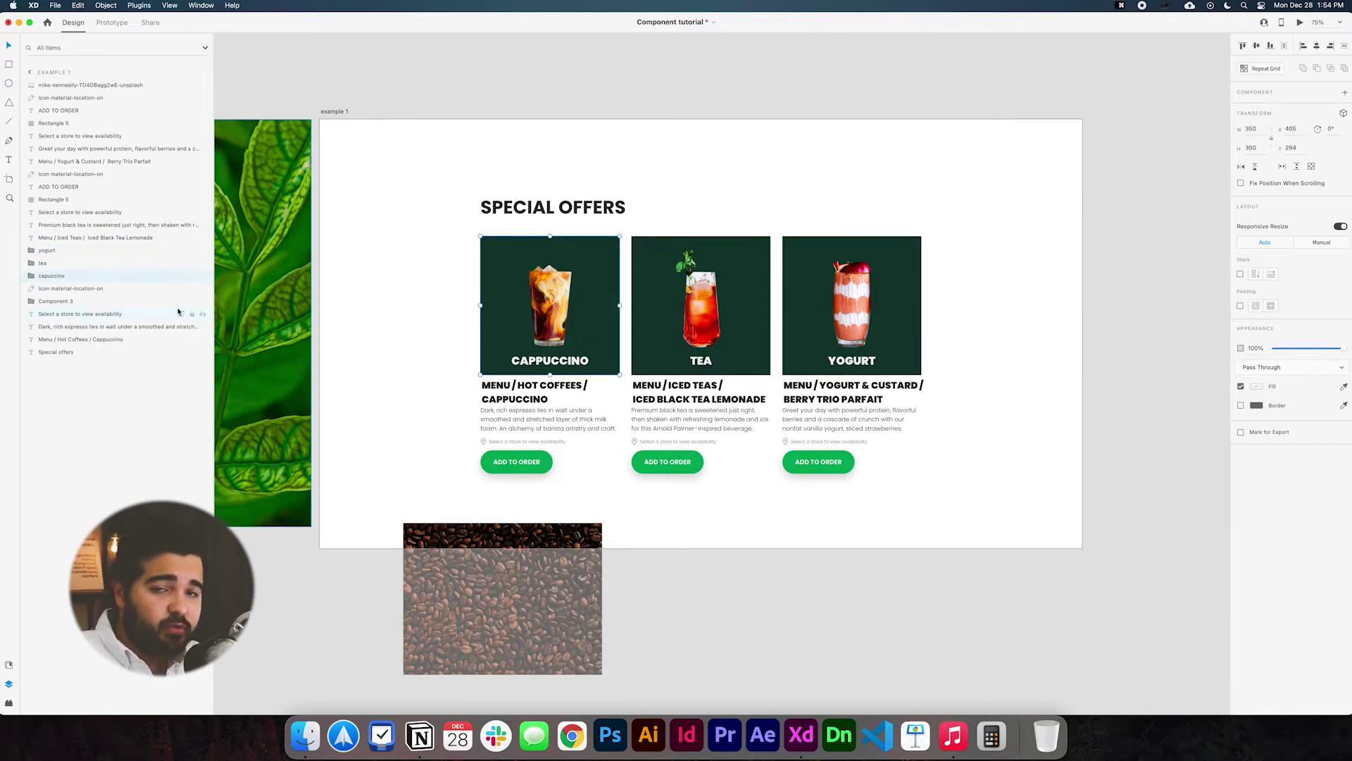
# Step: Place the coffee bean image over the cappuccino card, and scale and position the leaf image over the tea card
pyautogui.moveTo(502, 528); pyautogui.dragTo(622, 240)
pyautogui.moveTo(320, 324); pyautogui.dragTo(937, 438)
pyautogui.moveTo(1039, 223); pyautogui.dragTo(954, 332)
pyautogui.moveTo(912, 388); pyautogui.dragTo(833, 265)
pyautogui.moveTo(875, 207)
pyautogui.mouseDown()
pyautogui.moveTo(886, 191)
pyautogui.moveTo(873, 211)
pyautogui.mouseUp()
pyautogui.press('super+z')
# Step: Move the red and purple texture image over the yogurt card and scale it down to just cover the card
pyautogui.click(387, 453)
pyautogui.moveTo(329, 353); pyautogui.dragTo(863, 384)
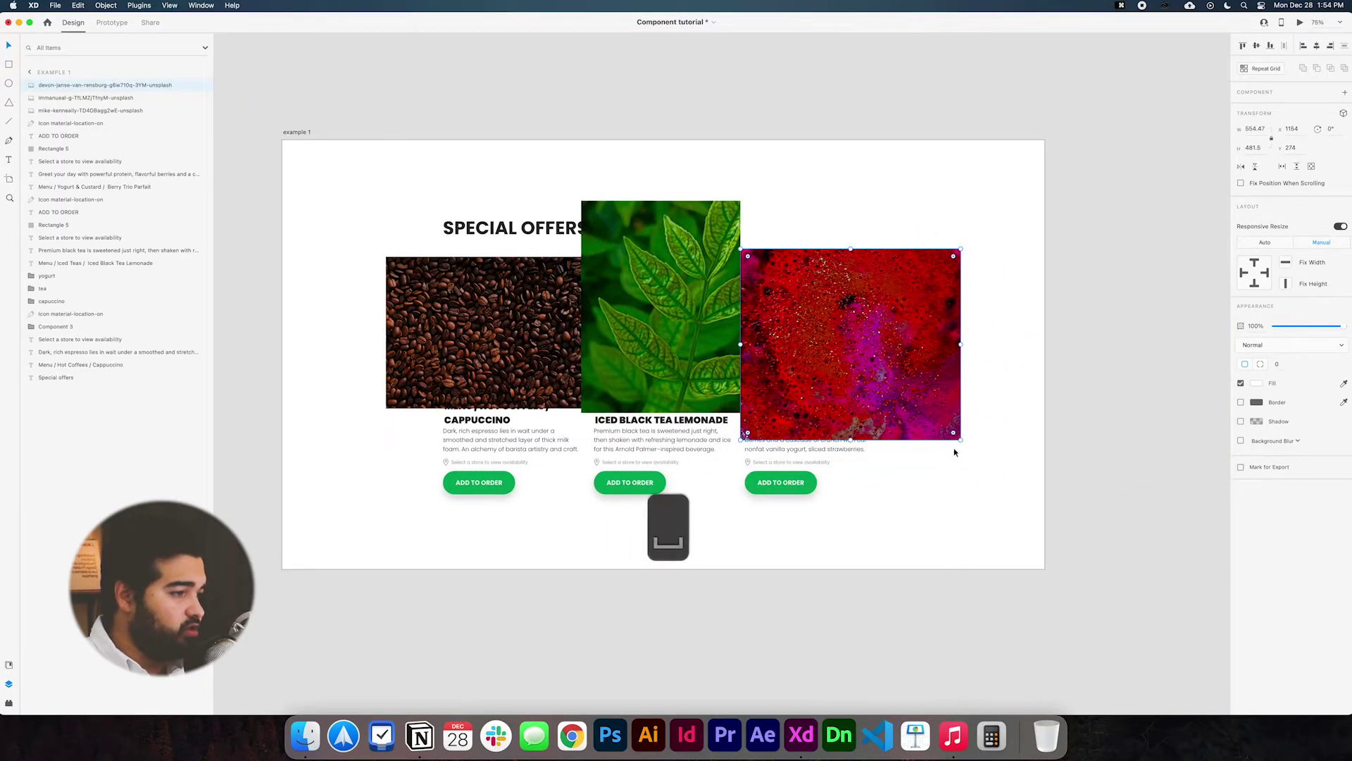
pyautogui.moveTo(960, 439); pyautogui.dragTo(1038, 403)
pyautogui.press('space')
# Step: Send the coffee bean, leaf and red texture images to the back, behind the three drink cards
pyautogui.keyDown('shift'); pyautogui.click(978, 316); pyautogui.keyUp('shift')
pyautogui.press('super+shift+bracketleft')
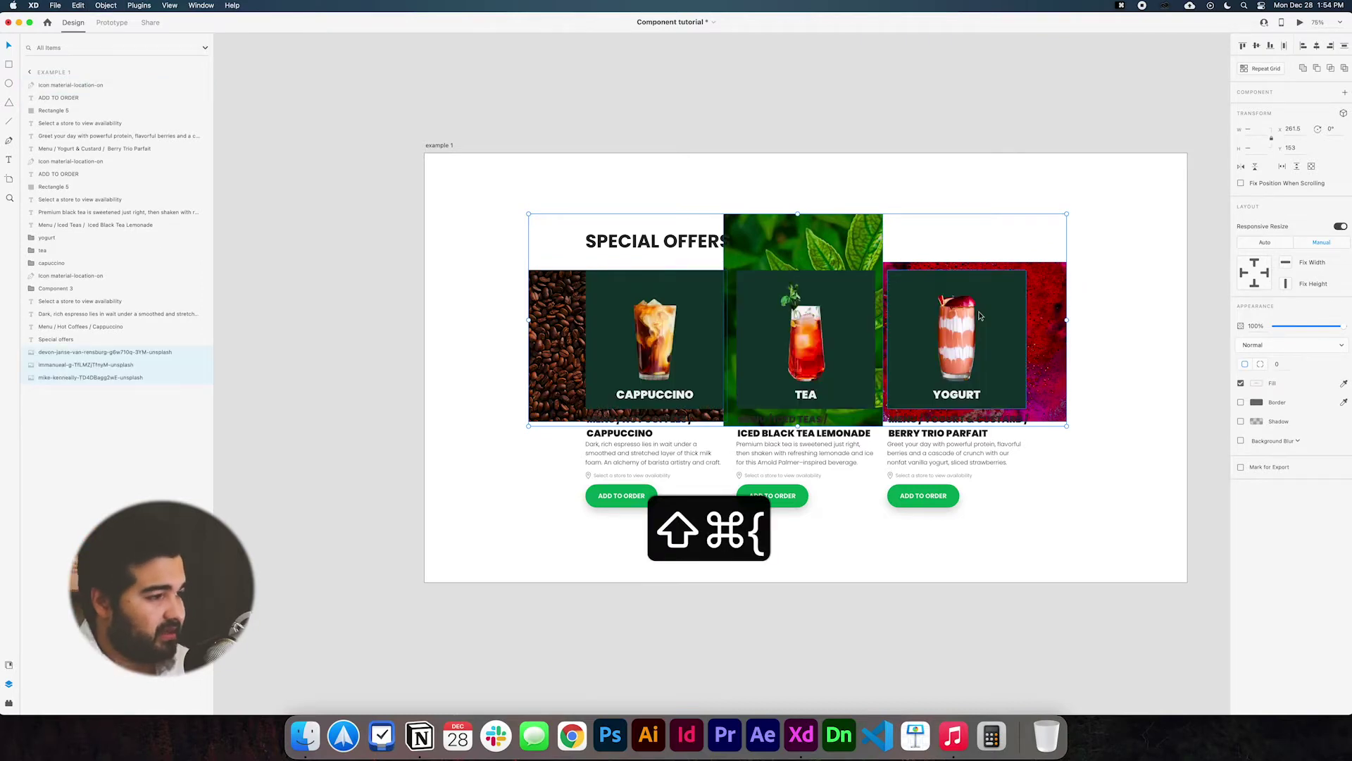
pyautogui.hscroll(3, 965, 313)
pyautogui.press('super+z')
pyautogui.rightClick(946, 311)
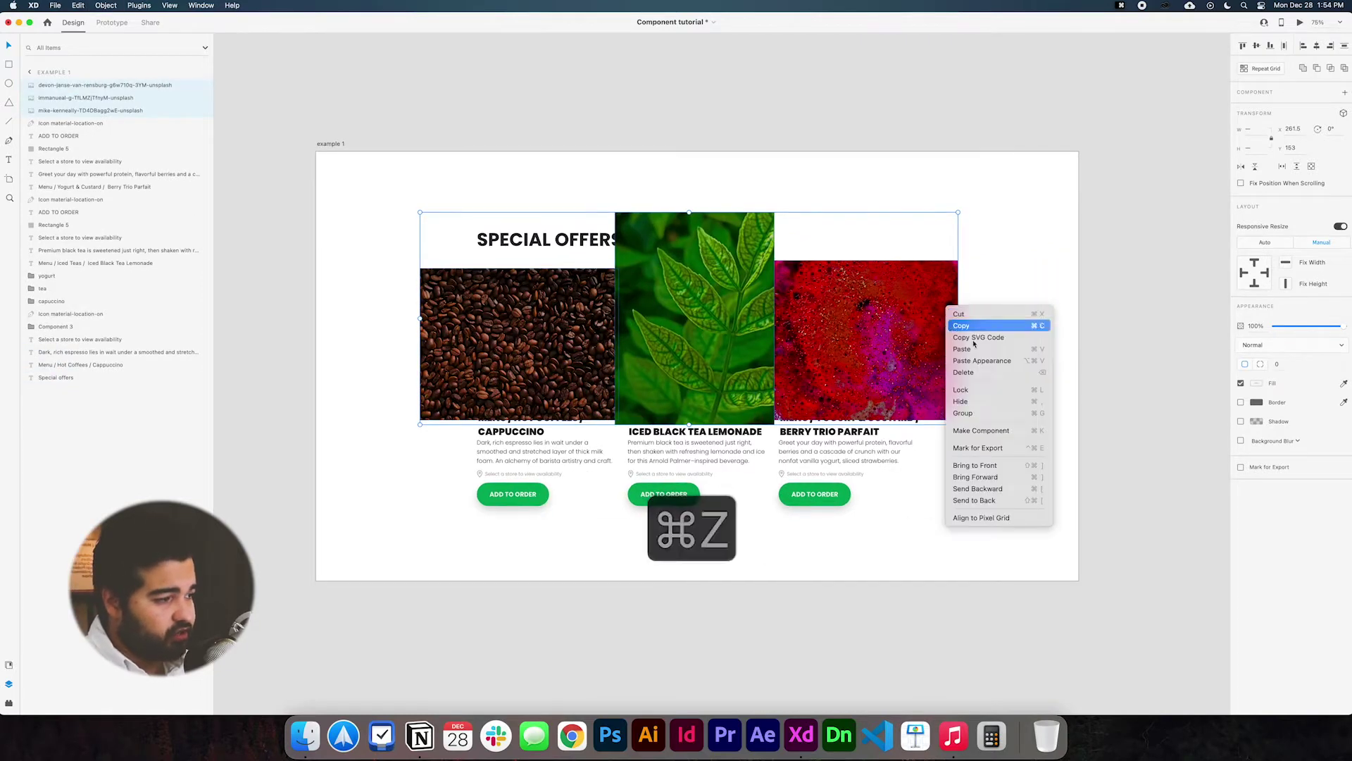
pyautogui.click(1000, 500)
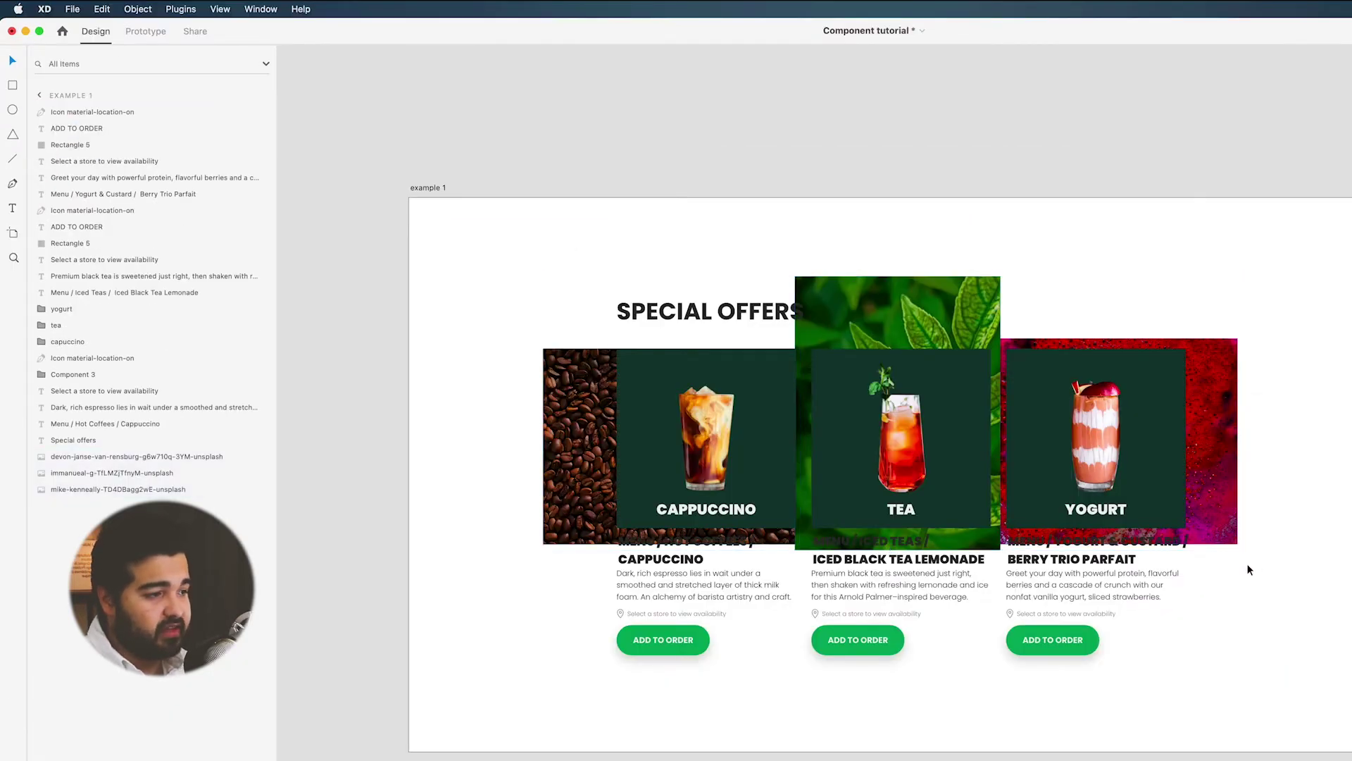
# Step: Expand the capuccino group and rename its green background rectangle as "recatangle"
pyautogui.click(651, 402)
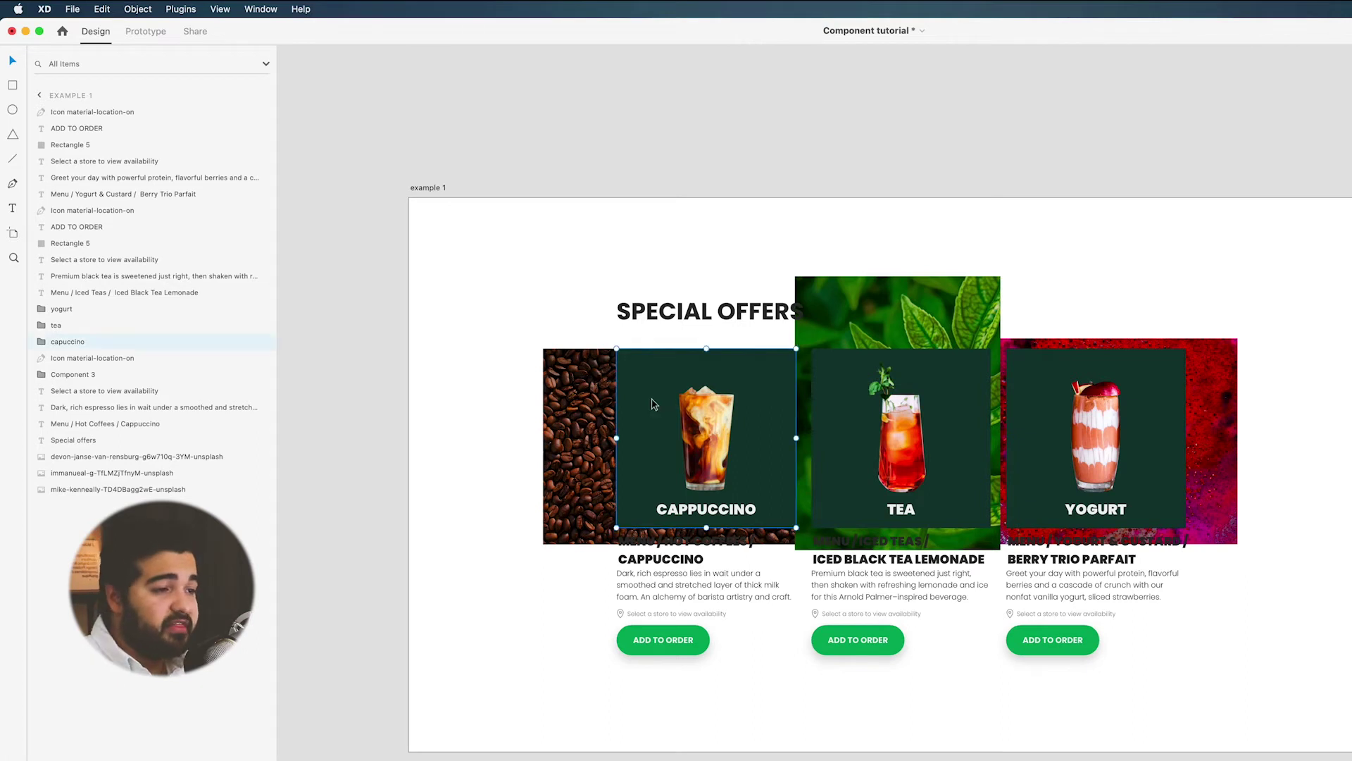
pyautogui.click(42, 341)
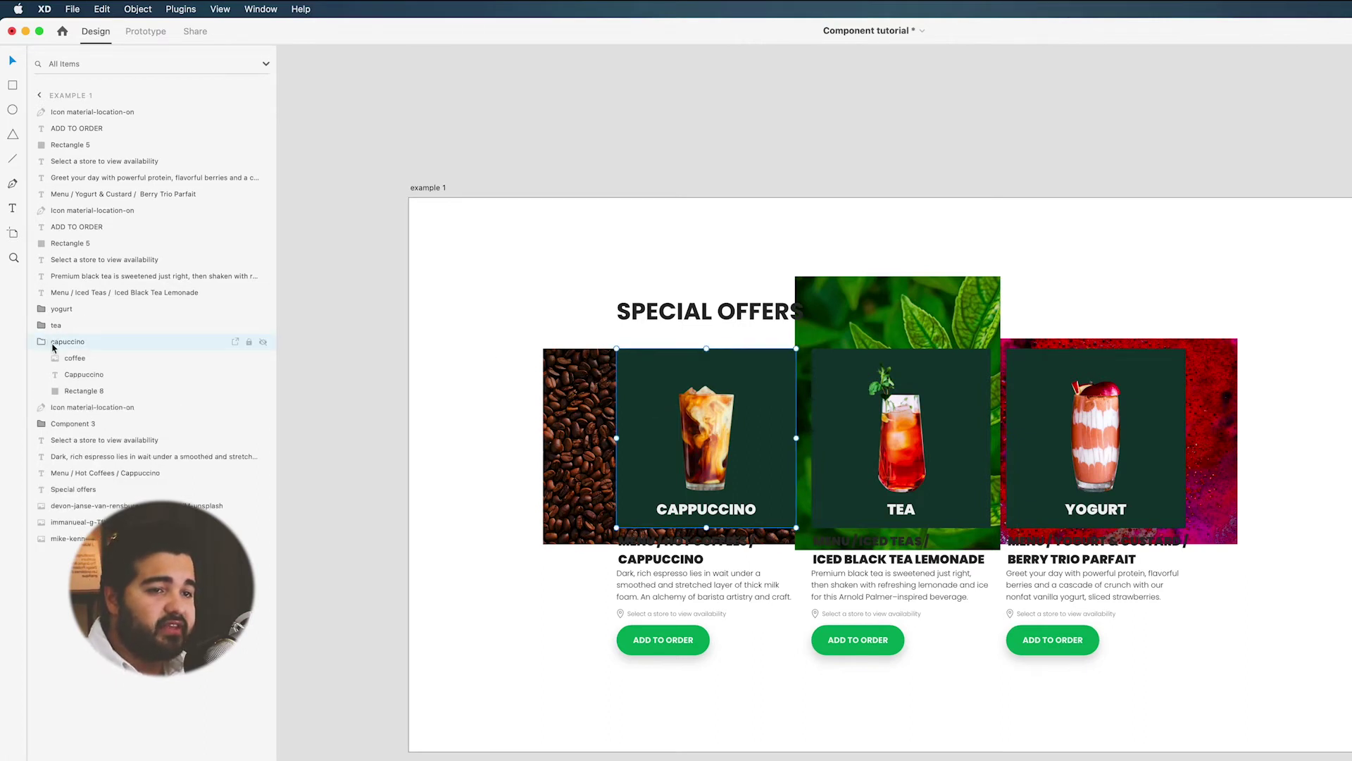
pyautogui.doubleClick(73, 393)
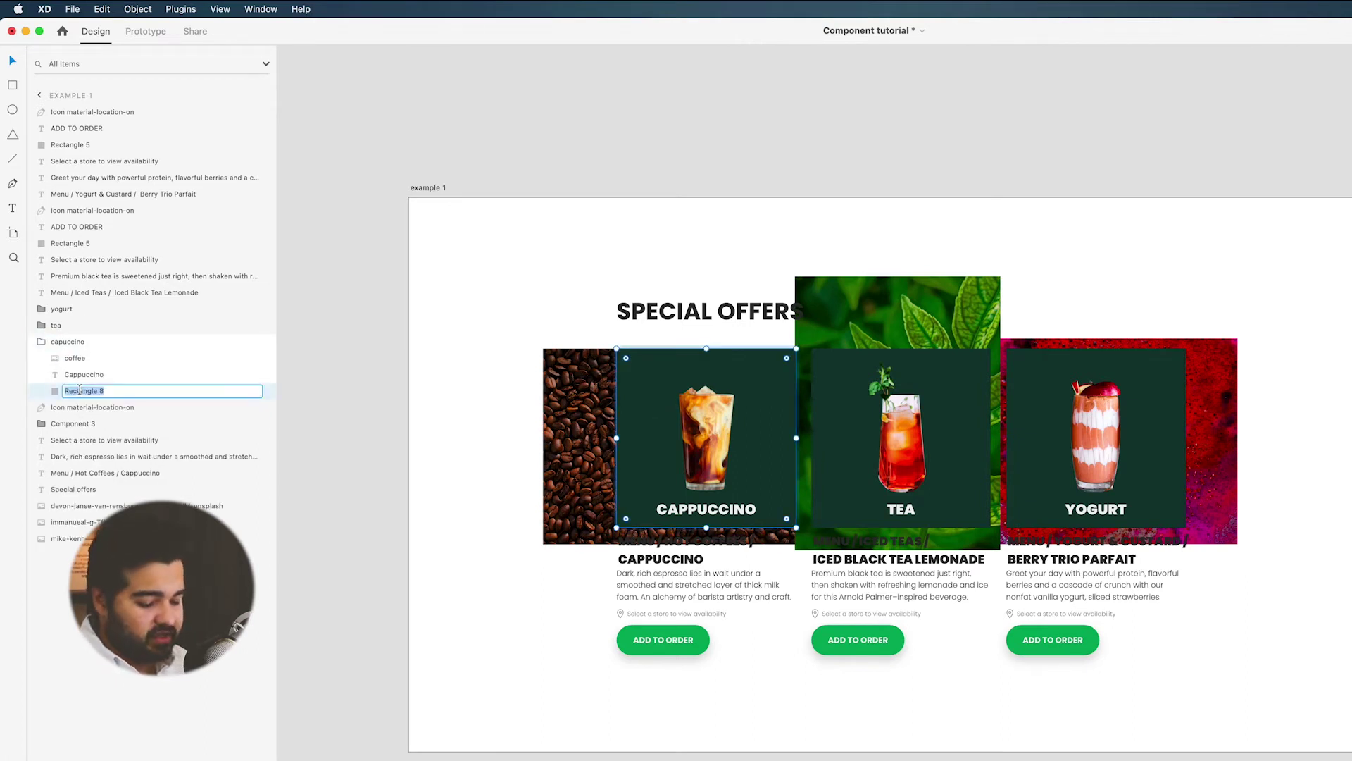
pyautogui.write('reg')
pyautogui.press('BackSpace')
pyautogui.write('catangle')
pyautogui.press('Return')
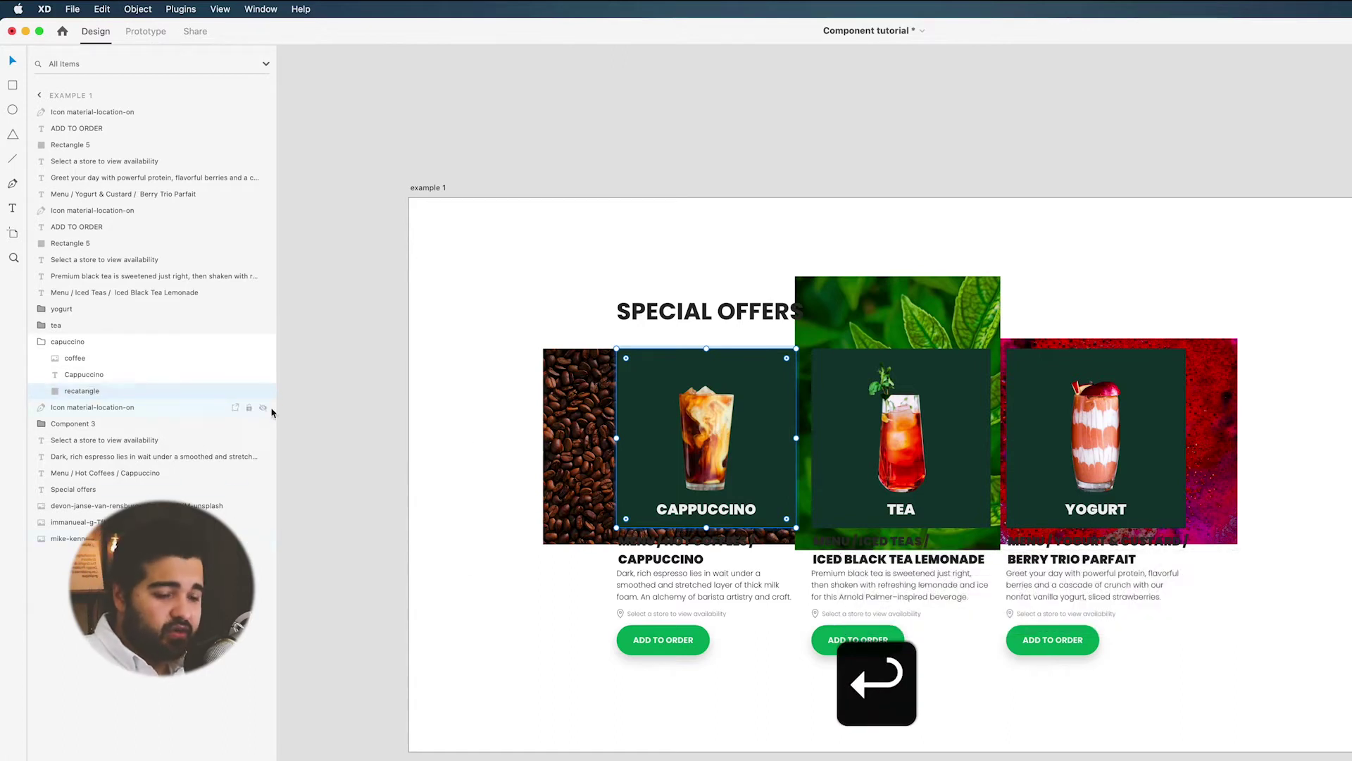
# Step: Duplicate the green rectangle inside the capuccino group and move the coffee bean image into the group, directly above the copy
pyautogui.press('super+c')
pyautogui.press('super+v')
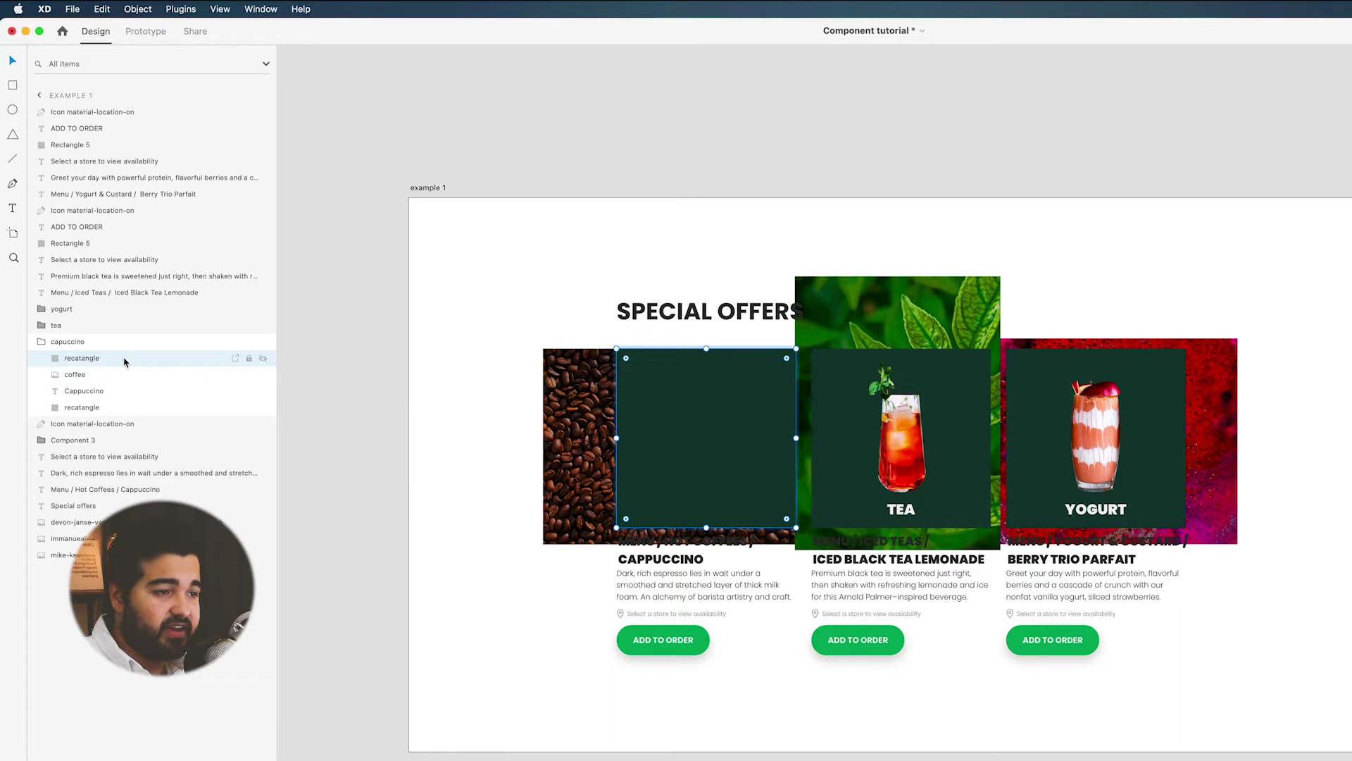
pyautogui.click(549, 491)
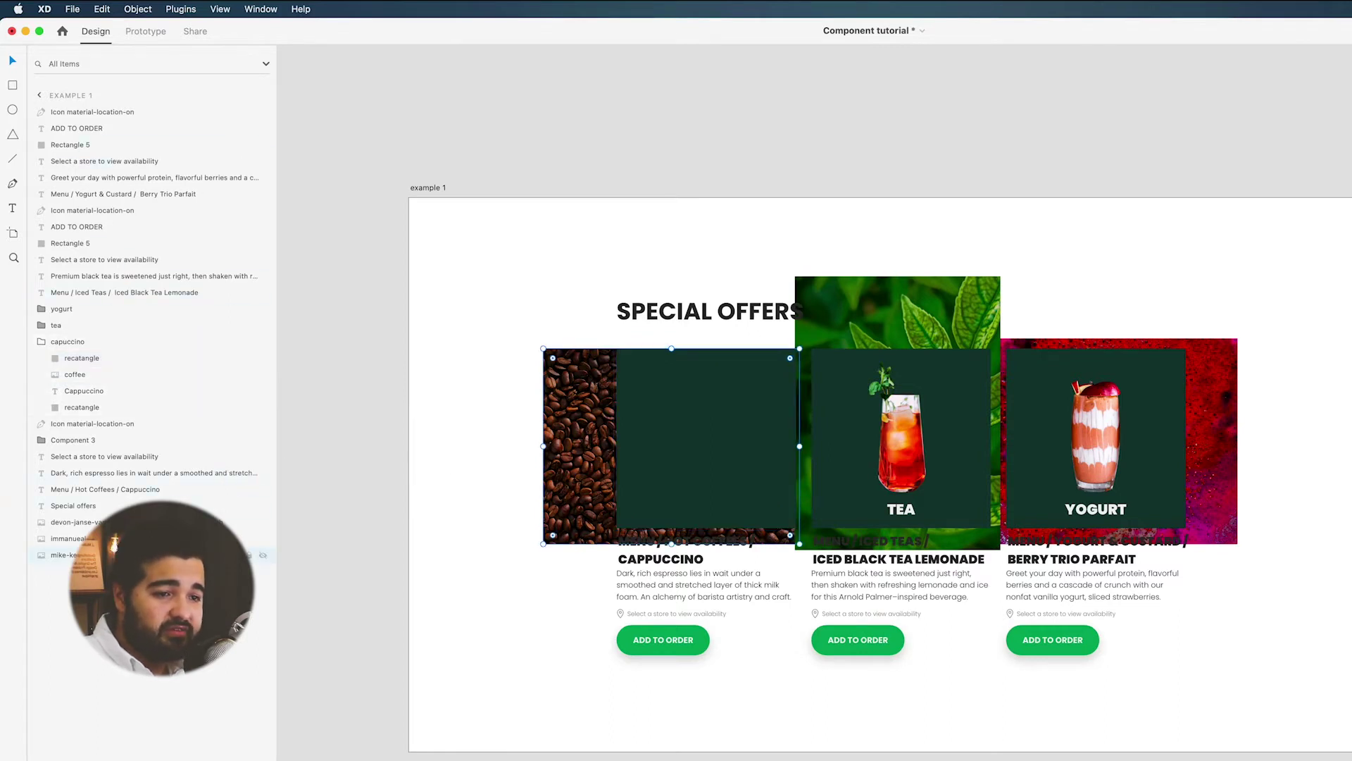
pyautogui.moveTo(141, 545); pyautogui.dragTo(155, 358)
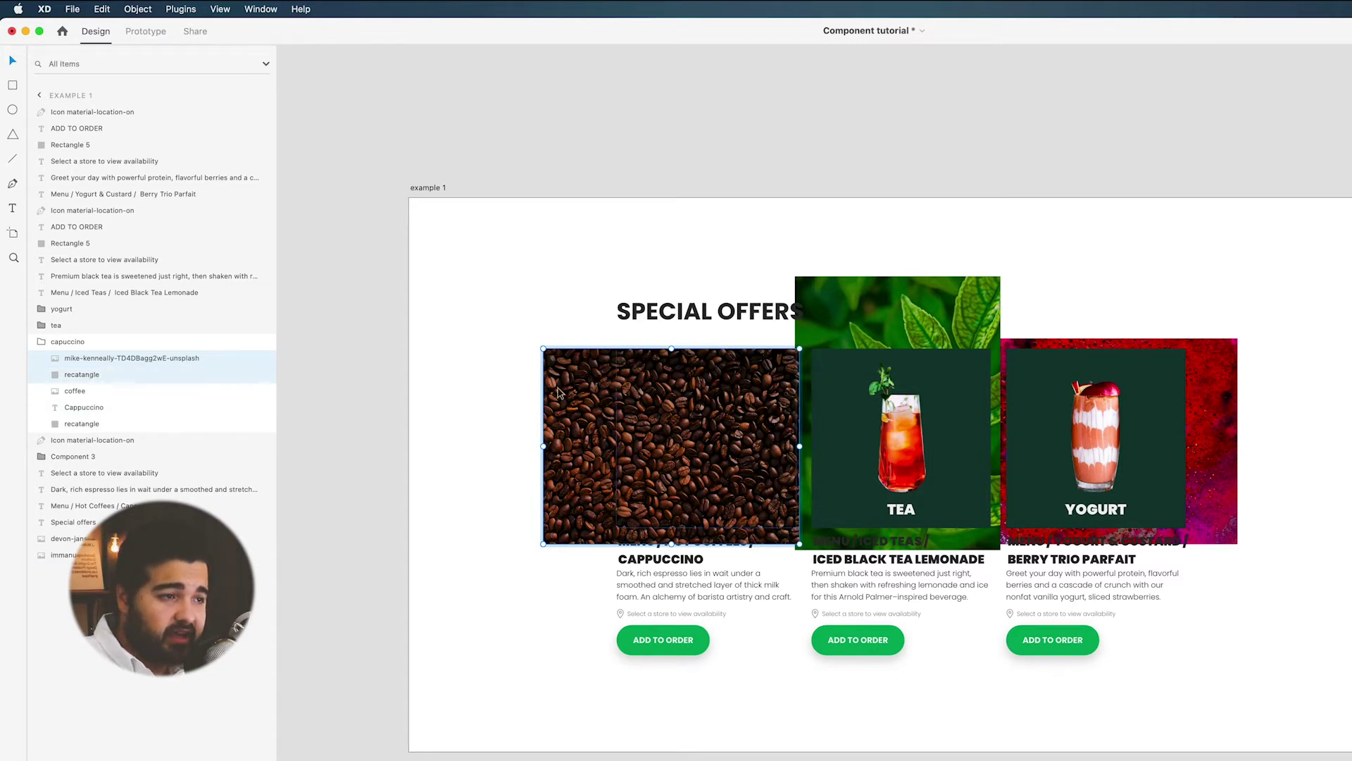
# Step: Mask the coffee bean image with the duplicated rectangle so it is cropped to the card
pyautogui.click(83, 368)
pyautogui.rightClick(135, 361)
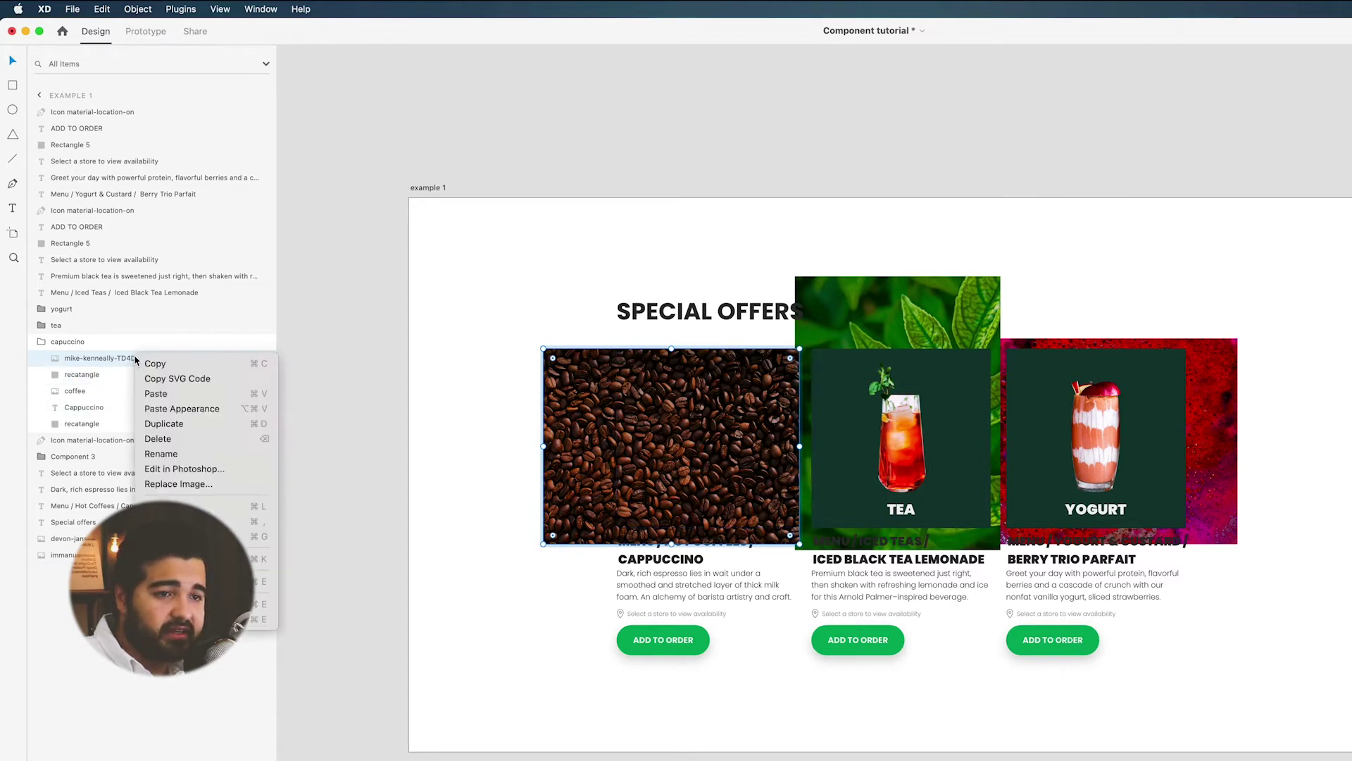
pyautogui.click(202, 508)
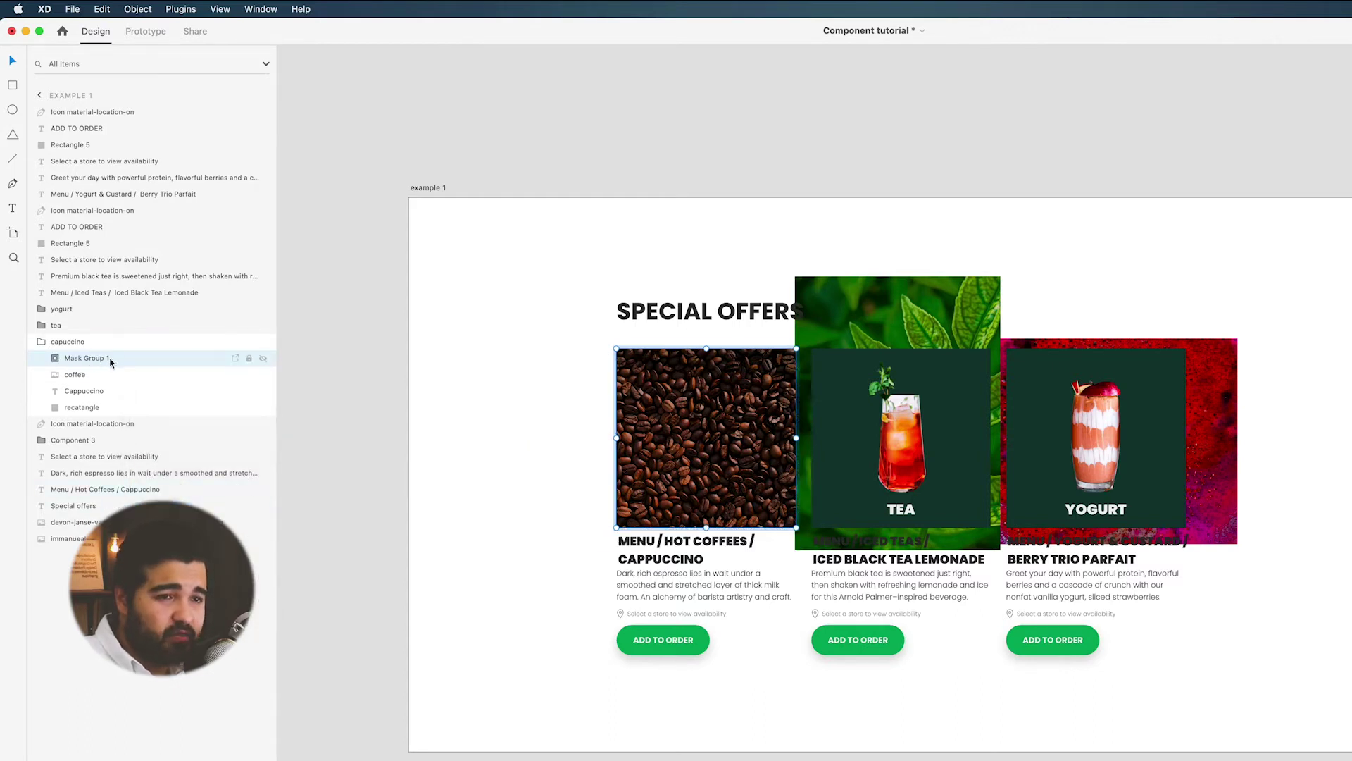
# Step: Rename the mask group as "Coffee background" and move it below the cappuccino title, just above the original rectangle
pyautogui.doubleClick(97, 358)
pyautogui.write('Cofee')
pyautogui.press('BackSpace')
pyautogui.press('BackSpace')
pyautogui.write('fee background')
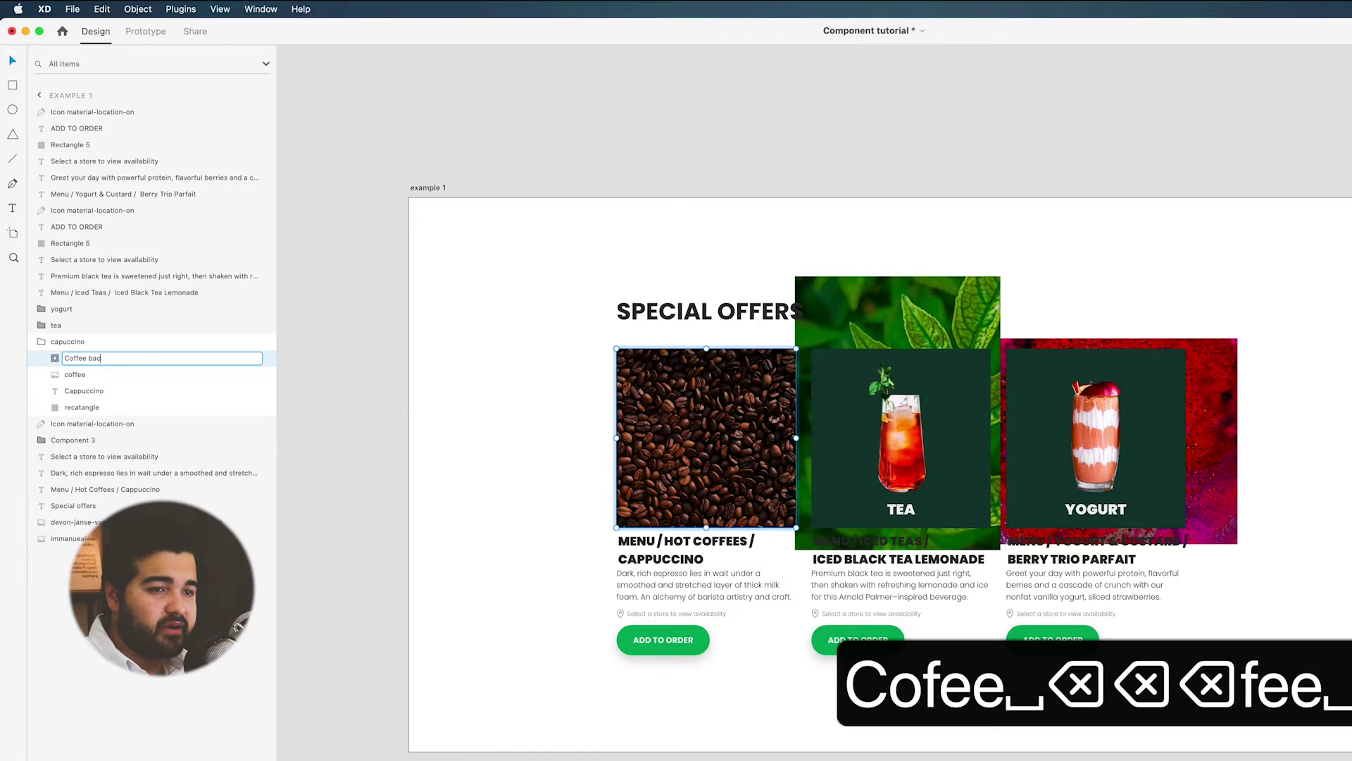
pyautogui.press('Return')
pyautogui.moveTo(97, 359); pyautogui.dragTo(102, 406)
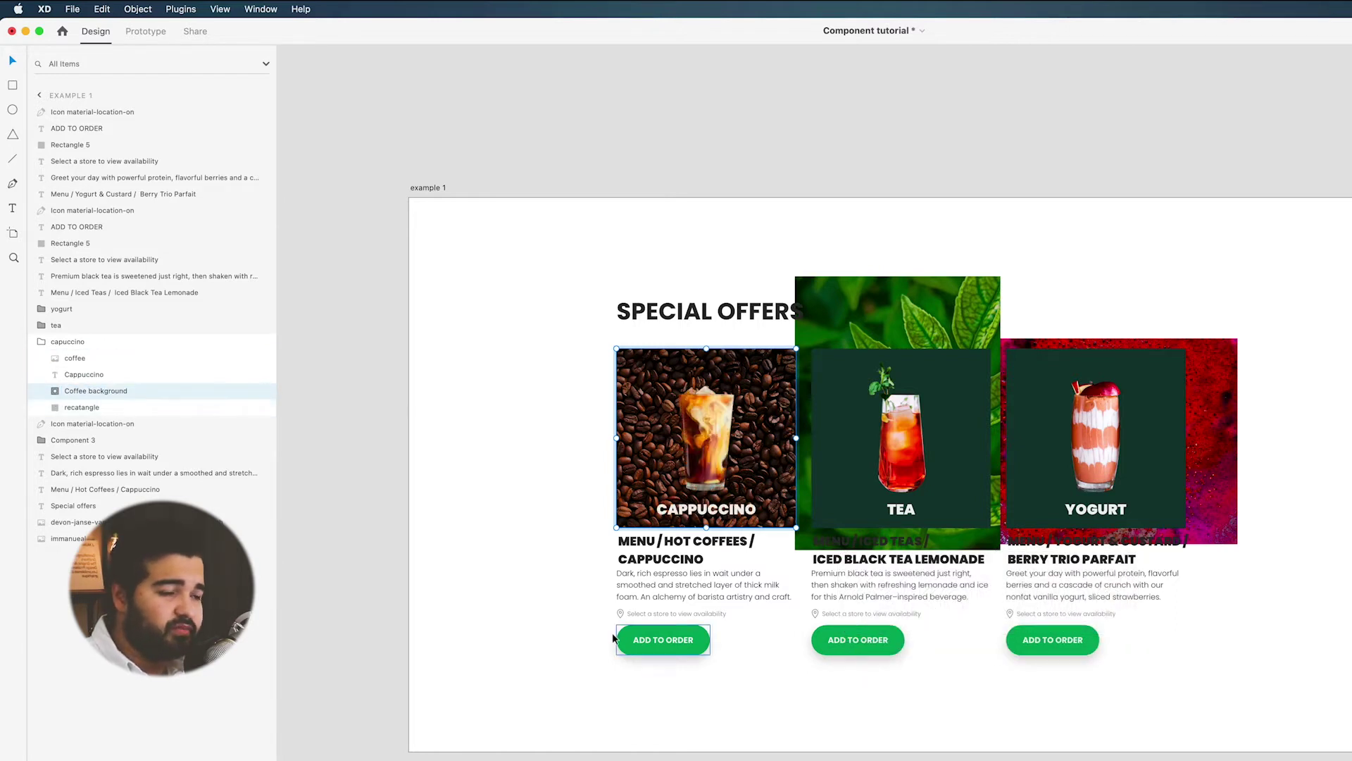
# Step: Move the green leaf image into the tea group and rename that group's background rectangle as "rectangle 2"
pyautogui.click(523, 471)
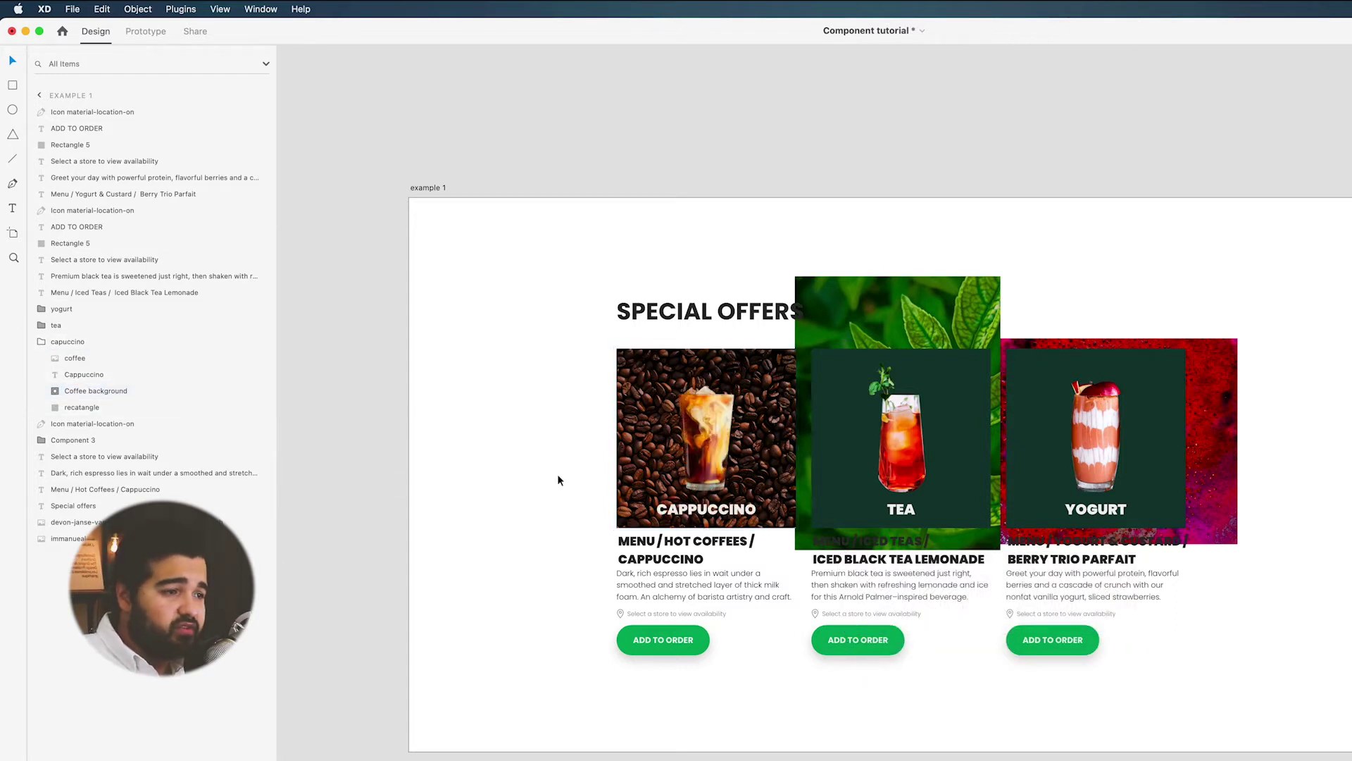
pyautogui.press('space')
pyautogui.moveTo(742, 457); pyautogui.dragTo(610, 447)
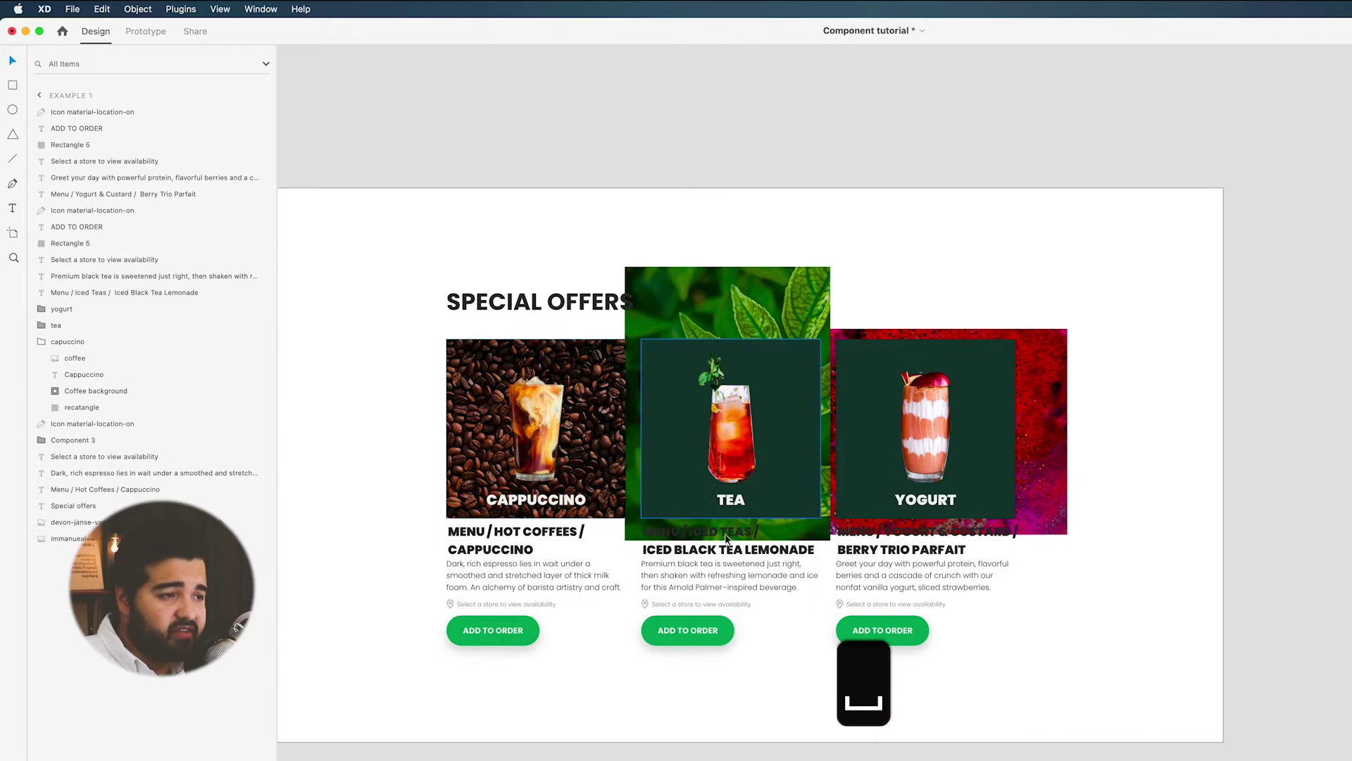
pyautogui.click(705, 296)
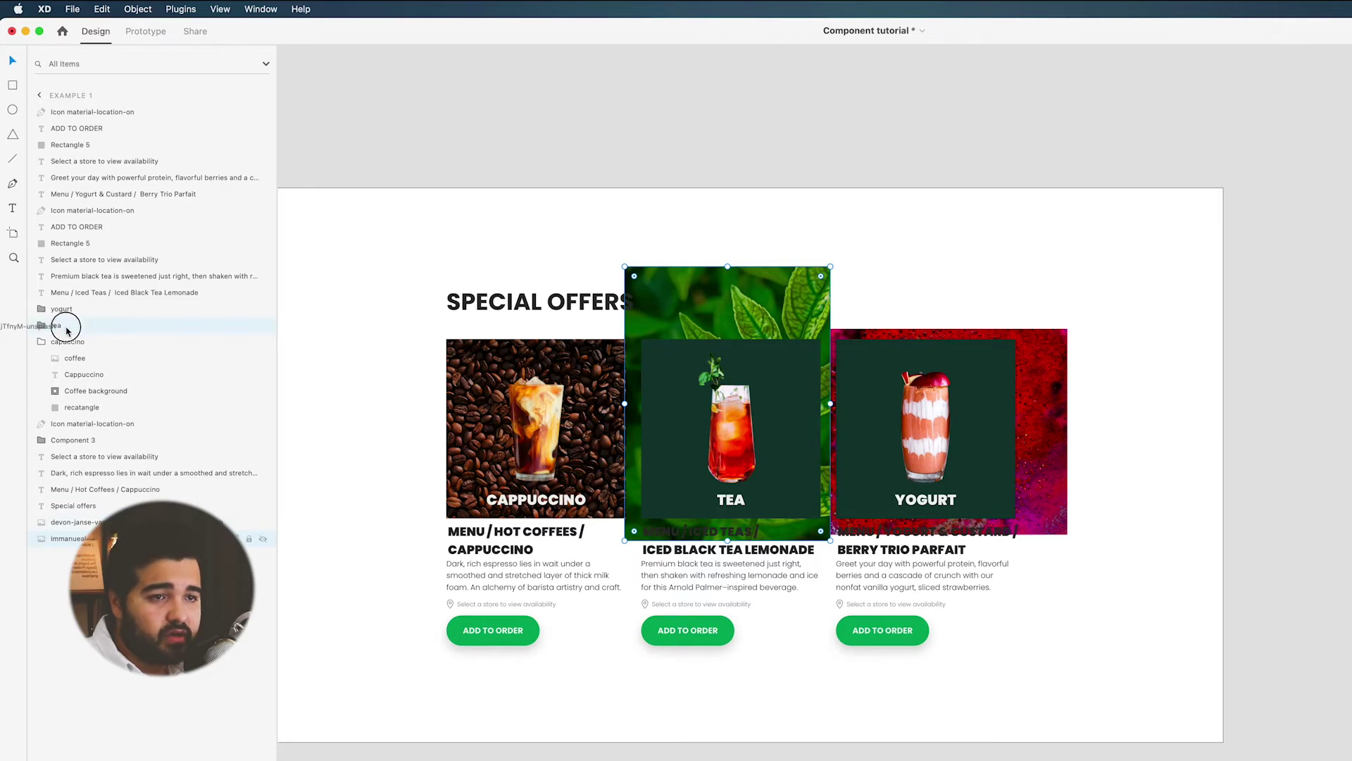
pyautogui.moveTo(65, 328); pyautogui.dragTo(66, 329)
pyautogui.doubleClick(96, 392)
pyautogui.write('rectangle 2')
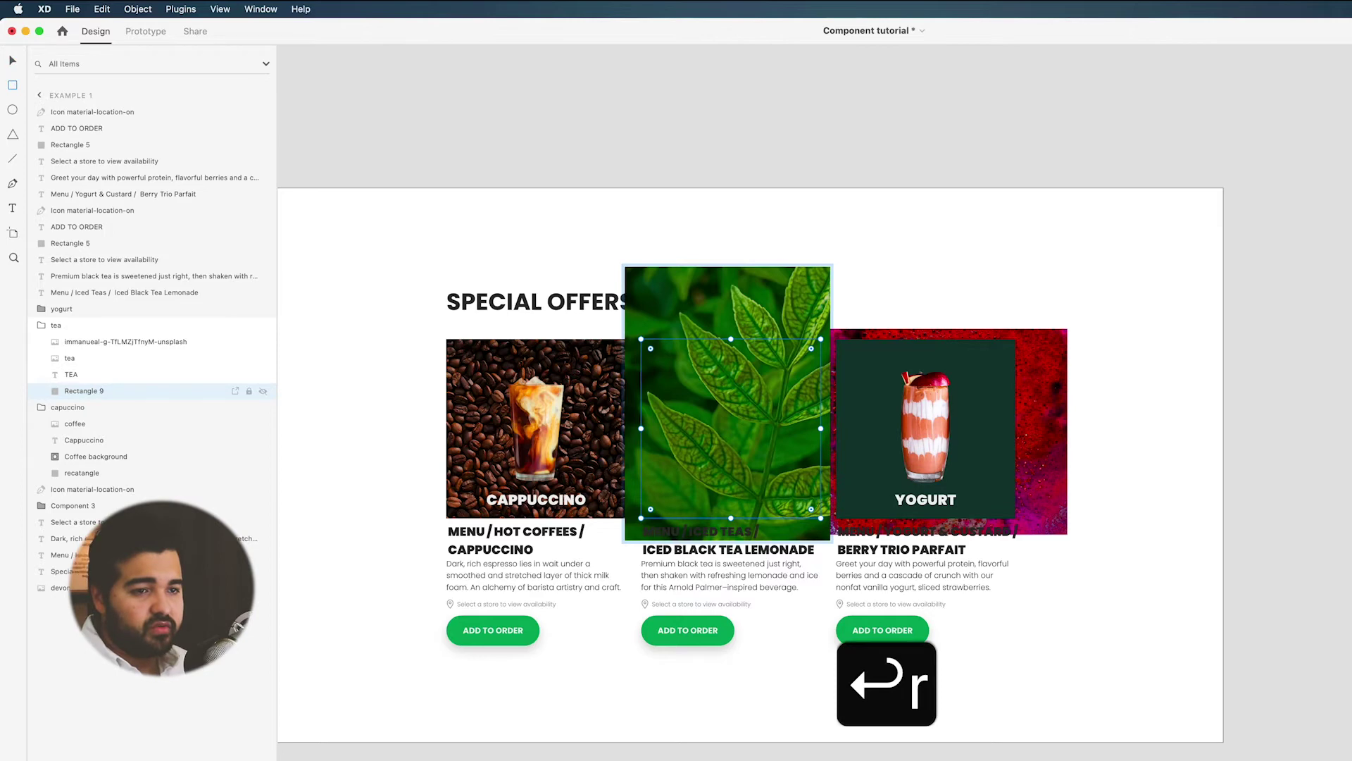
pyautogui.press('Return')
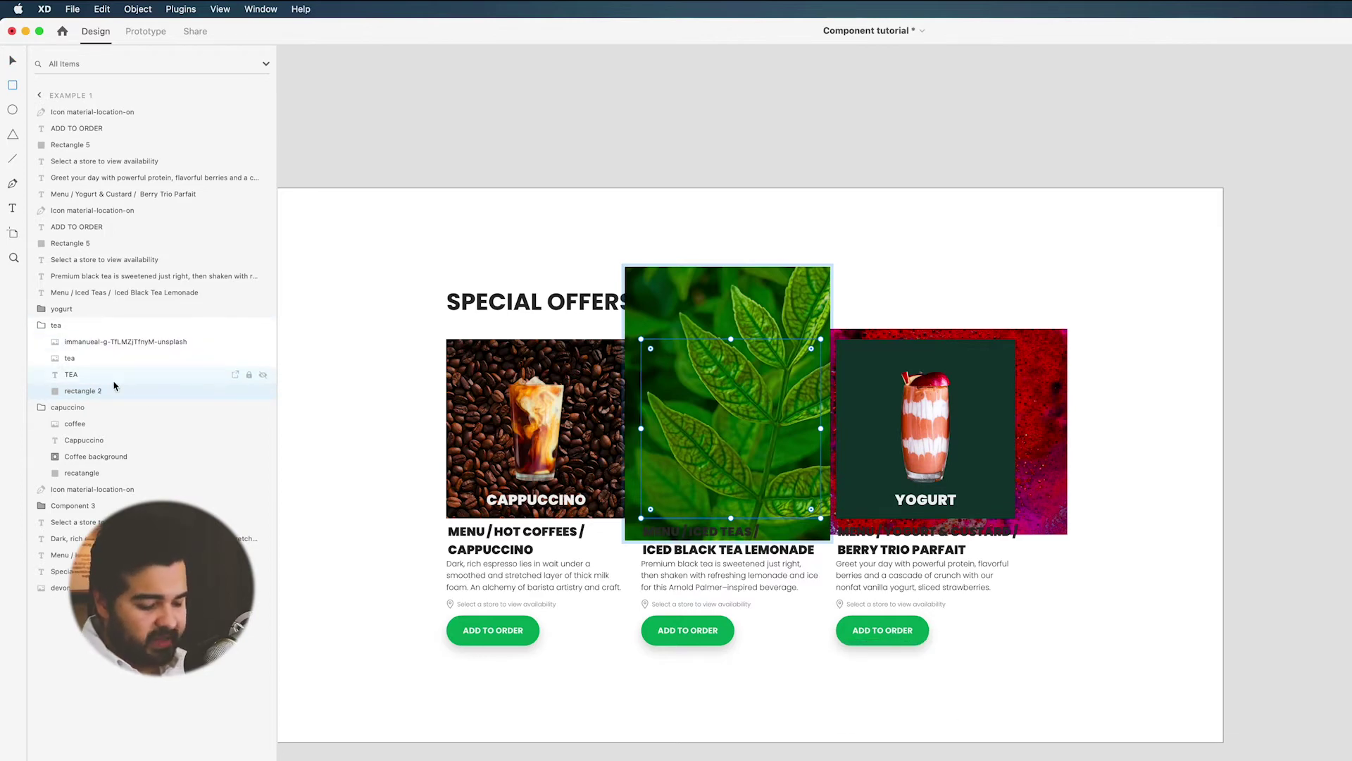
# Step: Duplicate "rectangle 2" in the tea group and mask the leaf image with the copy so it is cropped to the card
pyautogui.press('super+c')
pyautogui.press('super+v')
pyautogui.moveTo(116, 361); pyautogui.dragTo(109, 339)
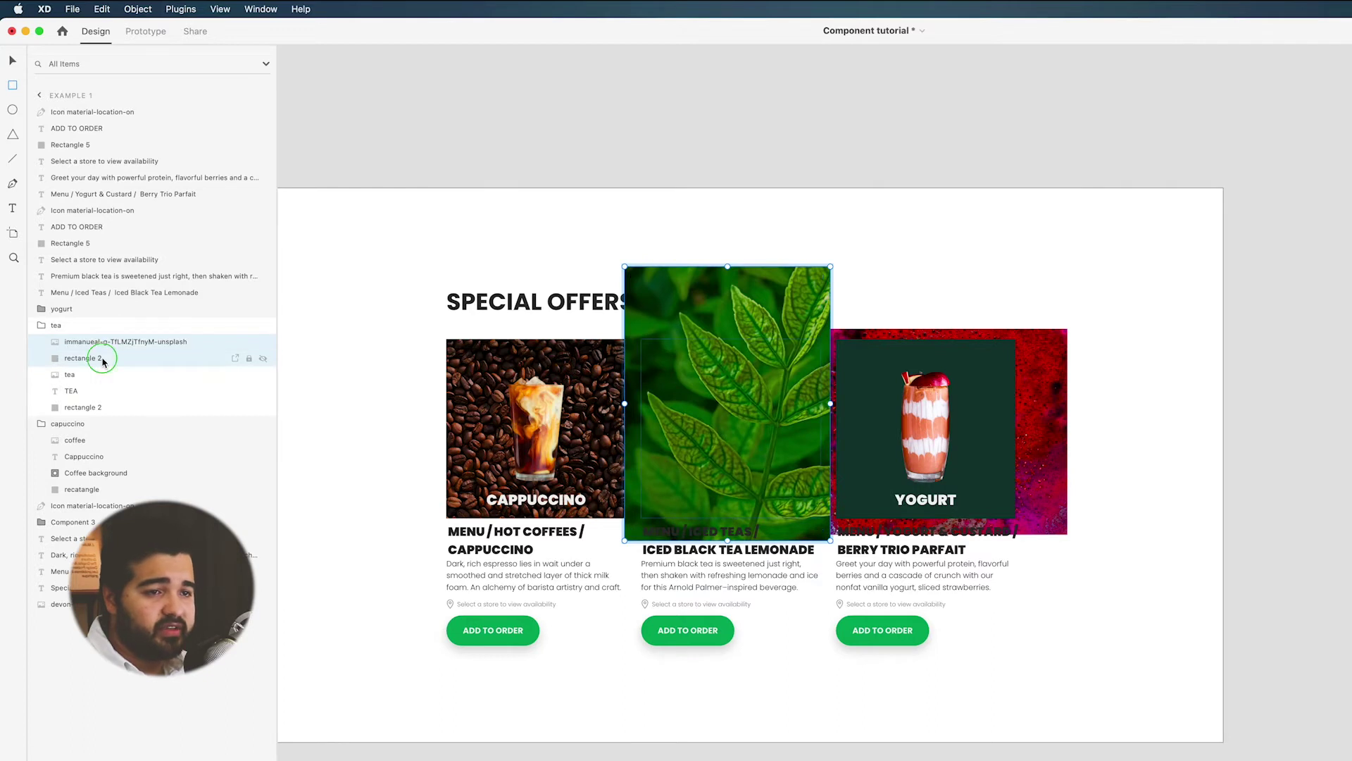
pyautogui.rightClick(103, 361)
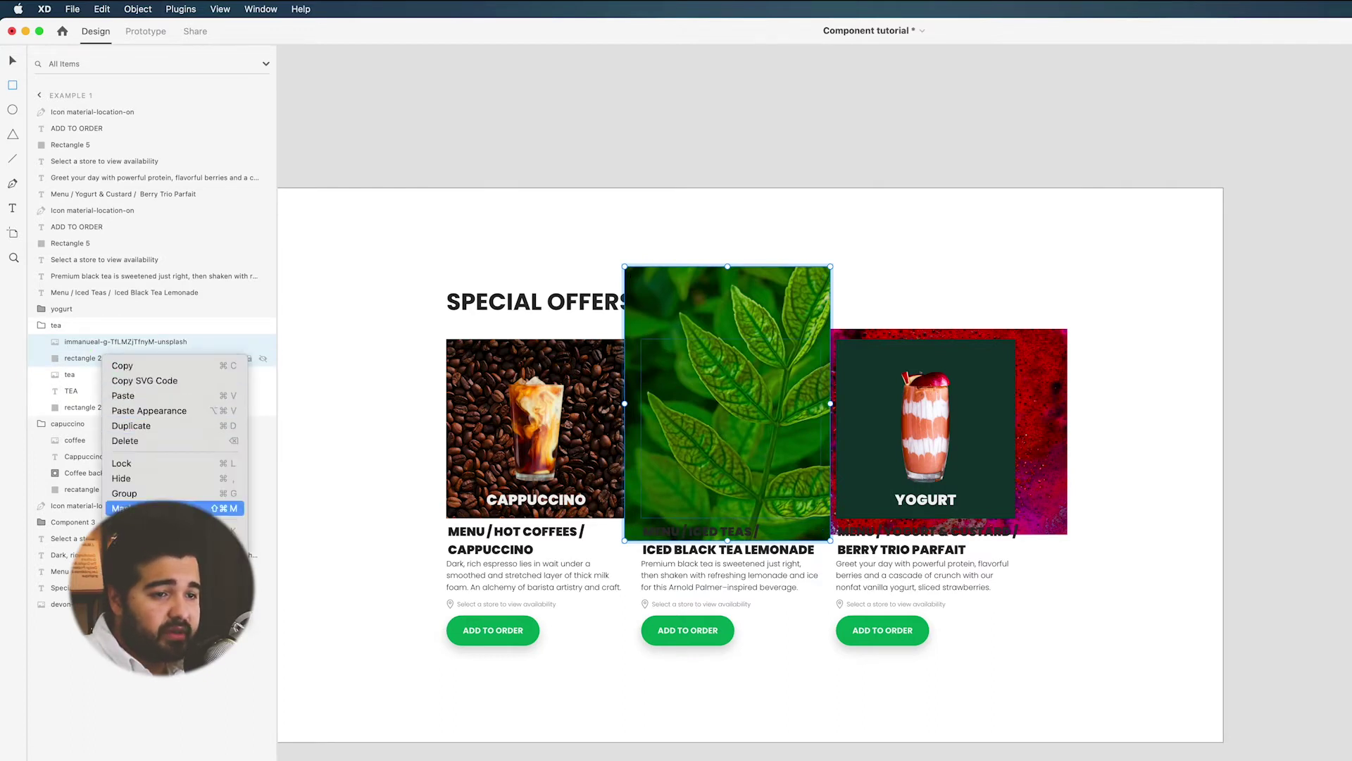
pyautogui.click(198, 508)
# Step: Move the leaf mask group below the TEA title, just above the original rectangle, and rename it as "tea leaf"
pyautogui.moveTo(111, 341); pyautogui.dragTo(107, 387)
pyautogui.doubleClick(92, 377)
pyautogui.write('tea leaf')
pyautogui.press('Return')
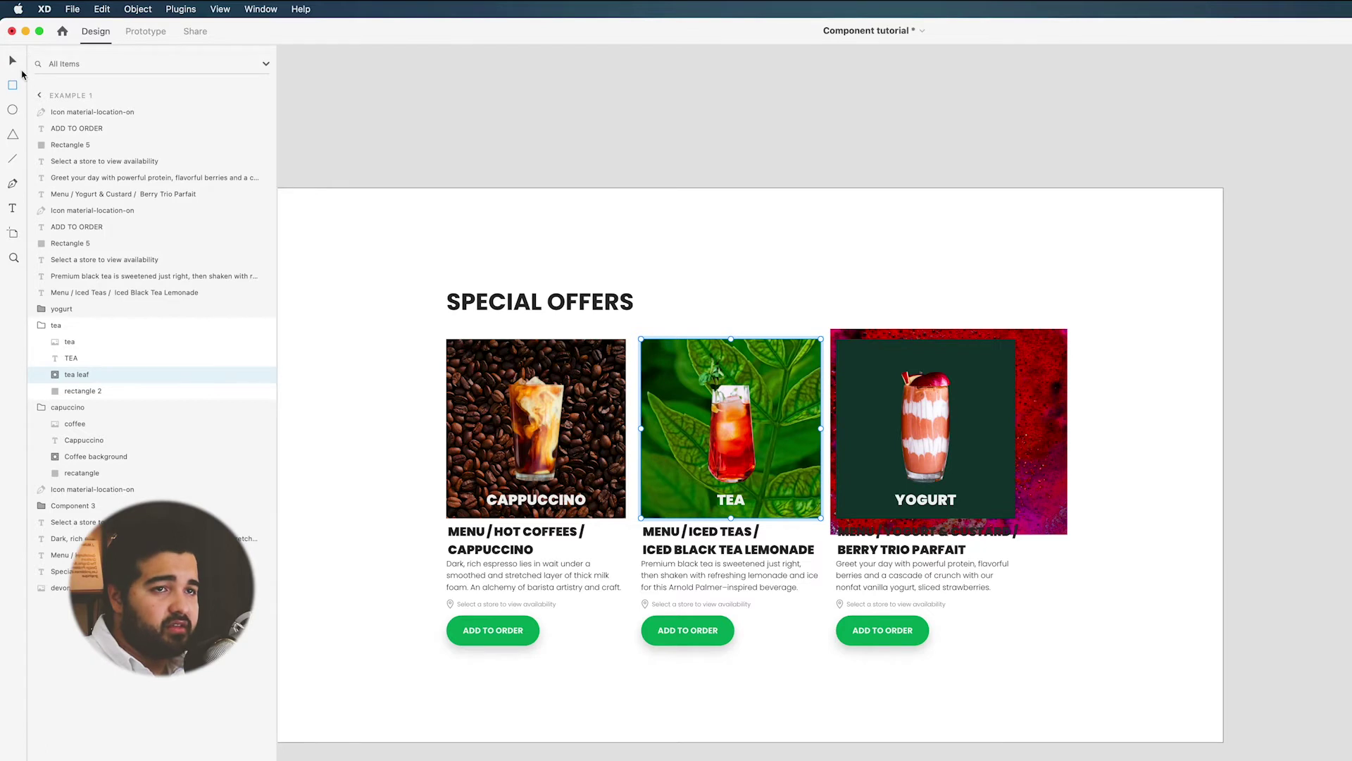
# Step: Move the red texture image into the yogurt group and rename that group's background rectangle as "square 3"
pyautogui.press('v')
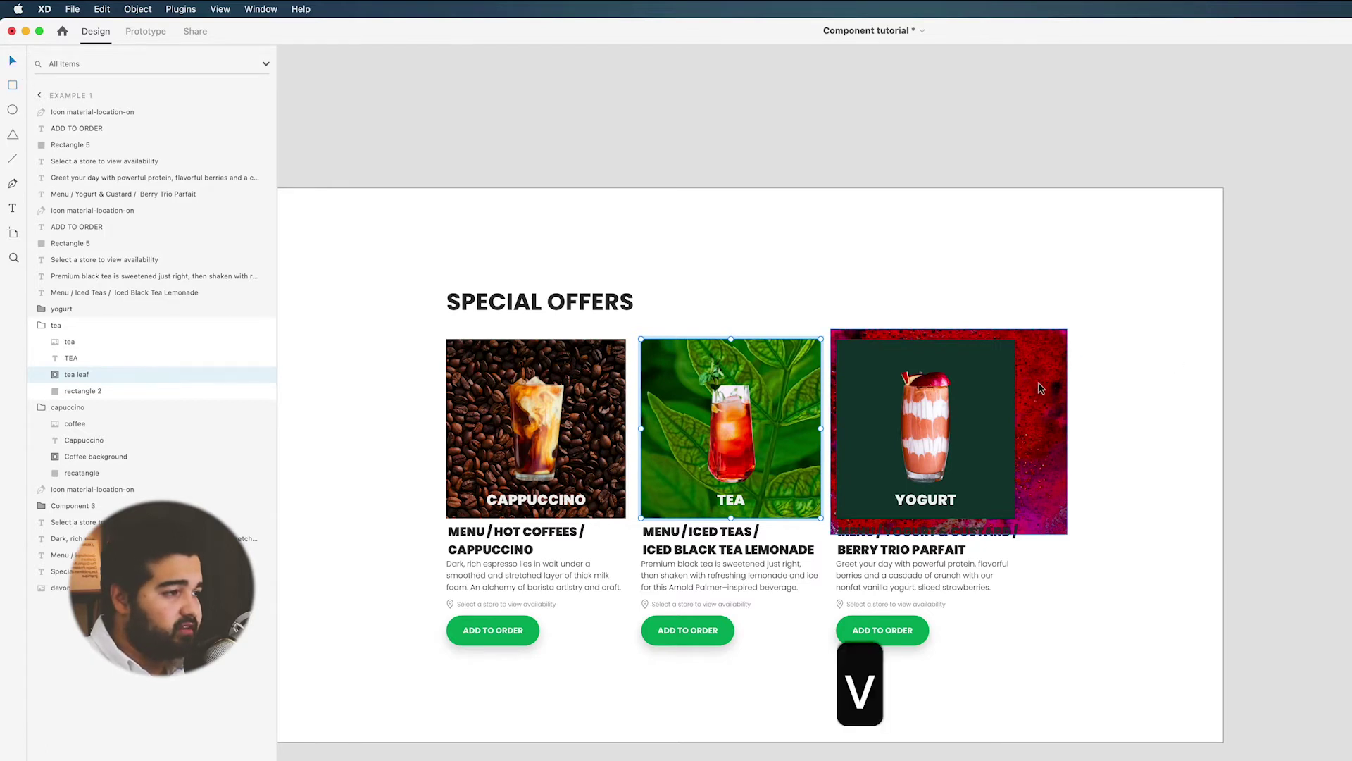
pyautogui.click(1038, 385)
pyautogui.moveTo(60, 587); pyautogui.dragTo(167, 310)
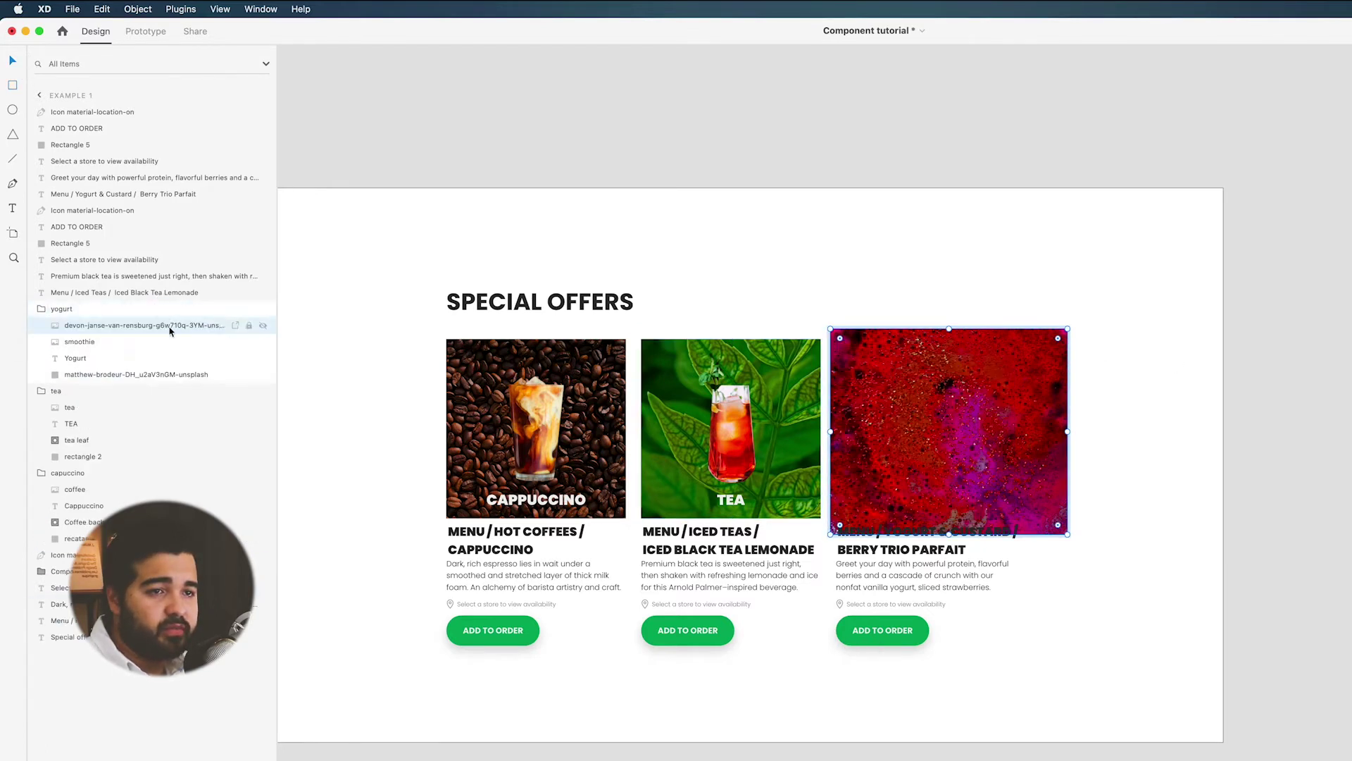
pyautogui.doubleClick(95, 374)
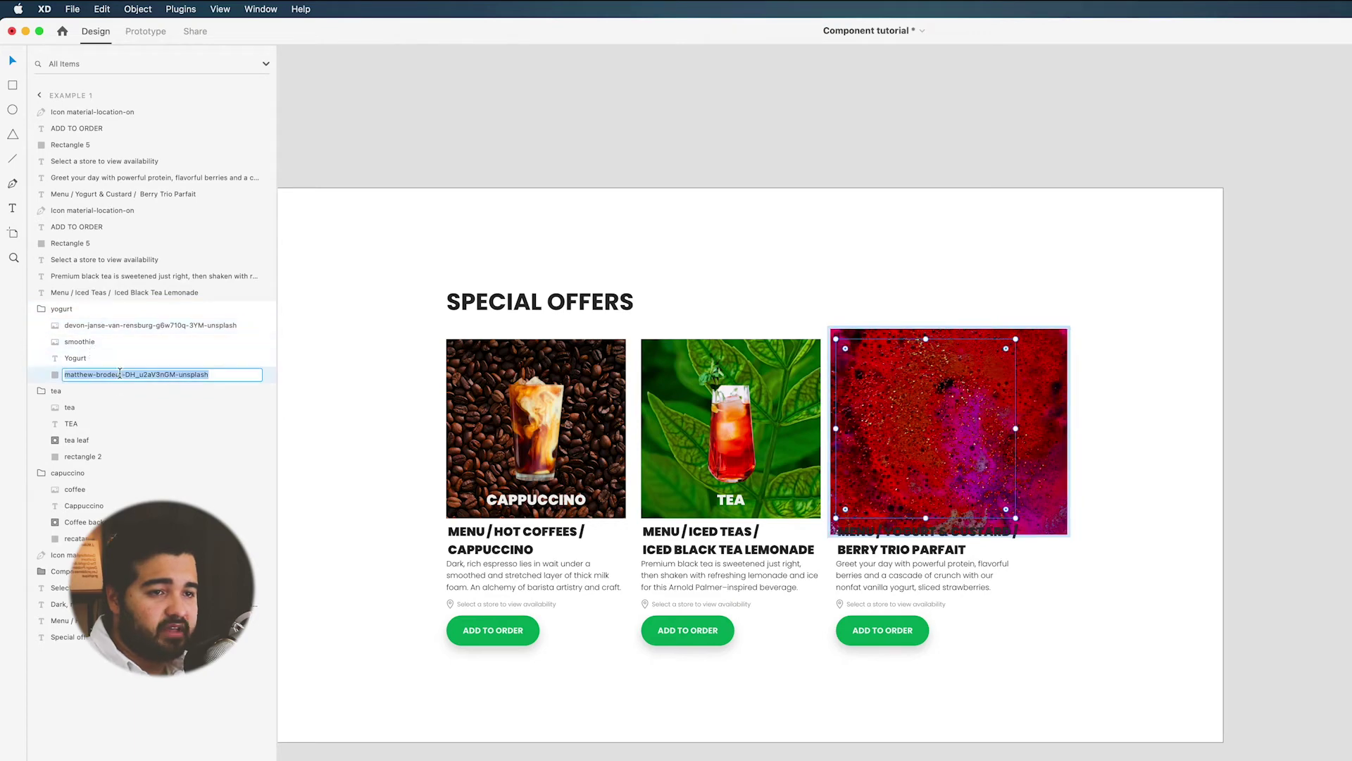
pyautogui.write('square 3')
pyautogui.press('Return')
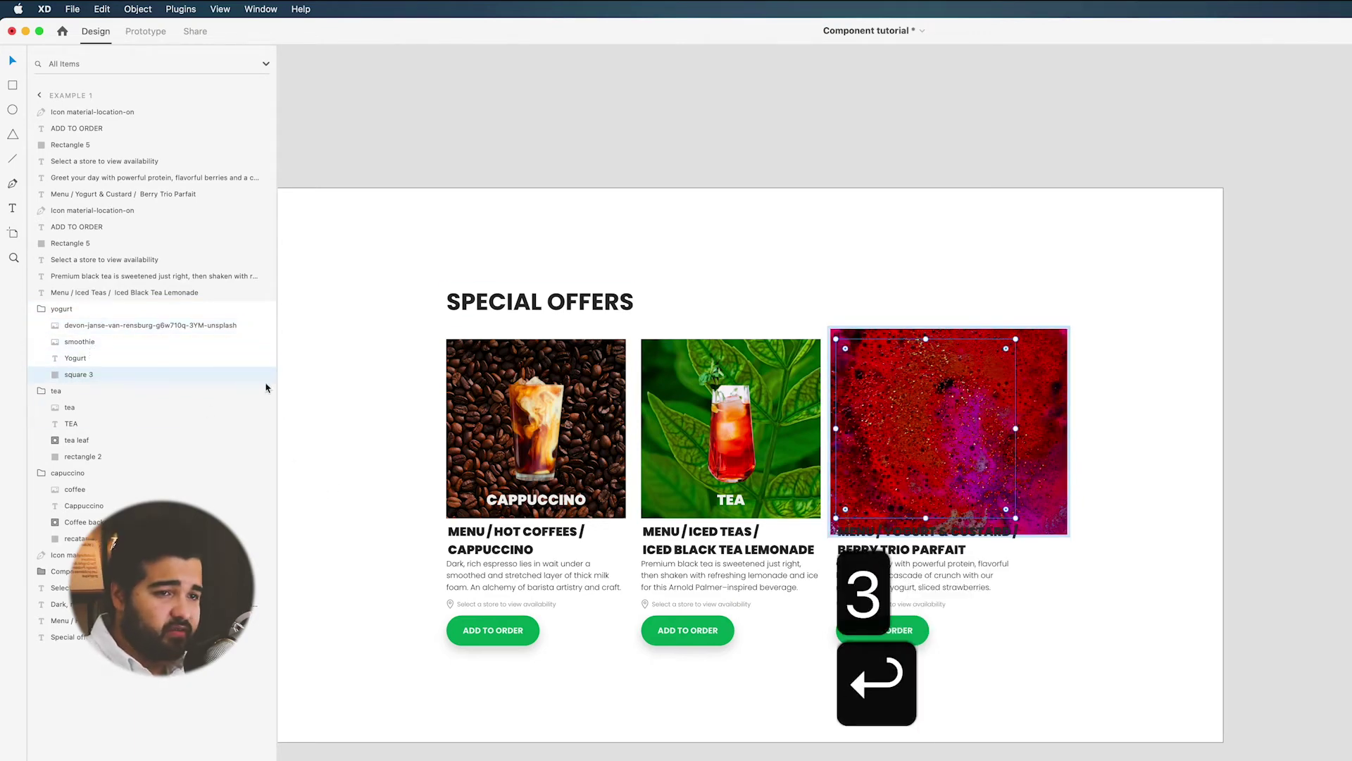
# Step: Duplicate "square 3" and mask the red texture image with the copy, keeping the mask group below the Yogurt title
pyautogui.press('super+c')
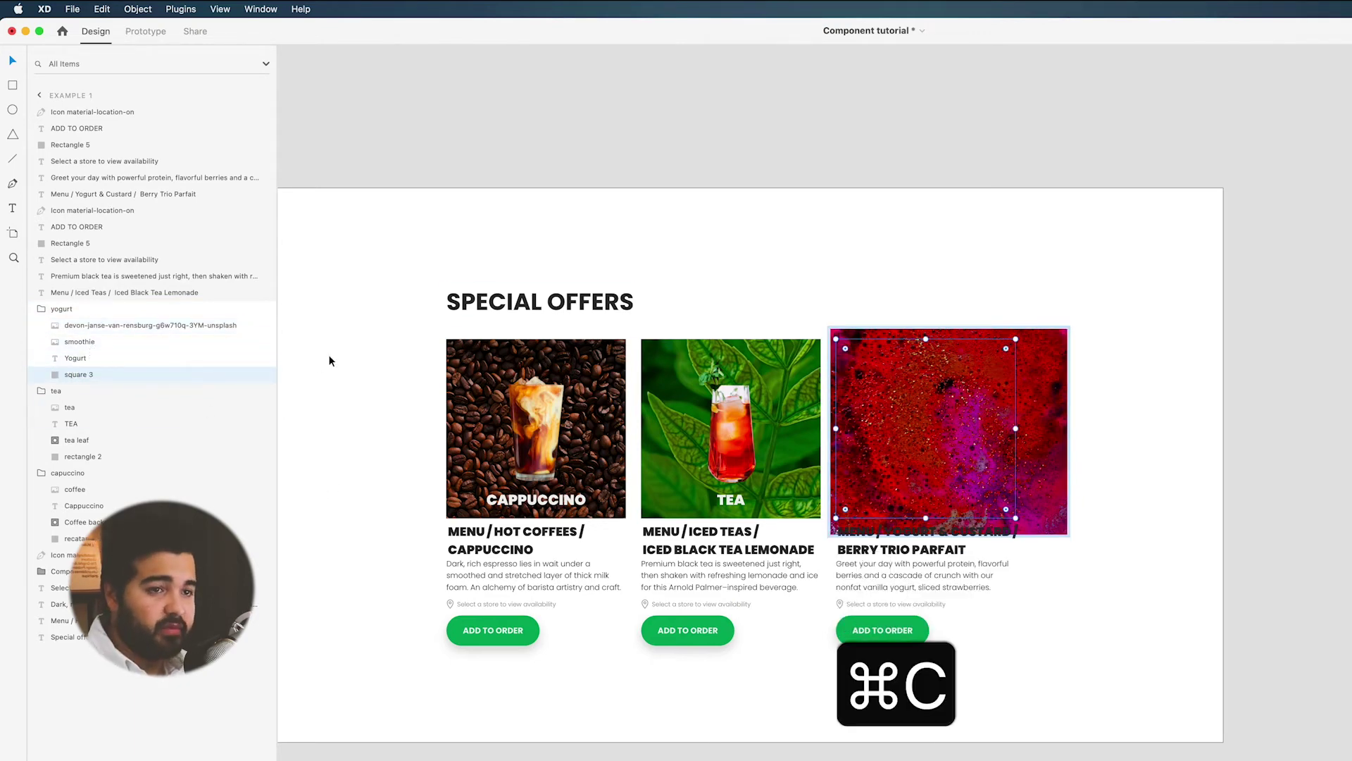
pyautogui.press('super+v')
pyautogui.moveTo(189, 325); pyautogui.dragTo(189, 350)
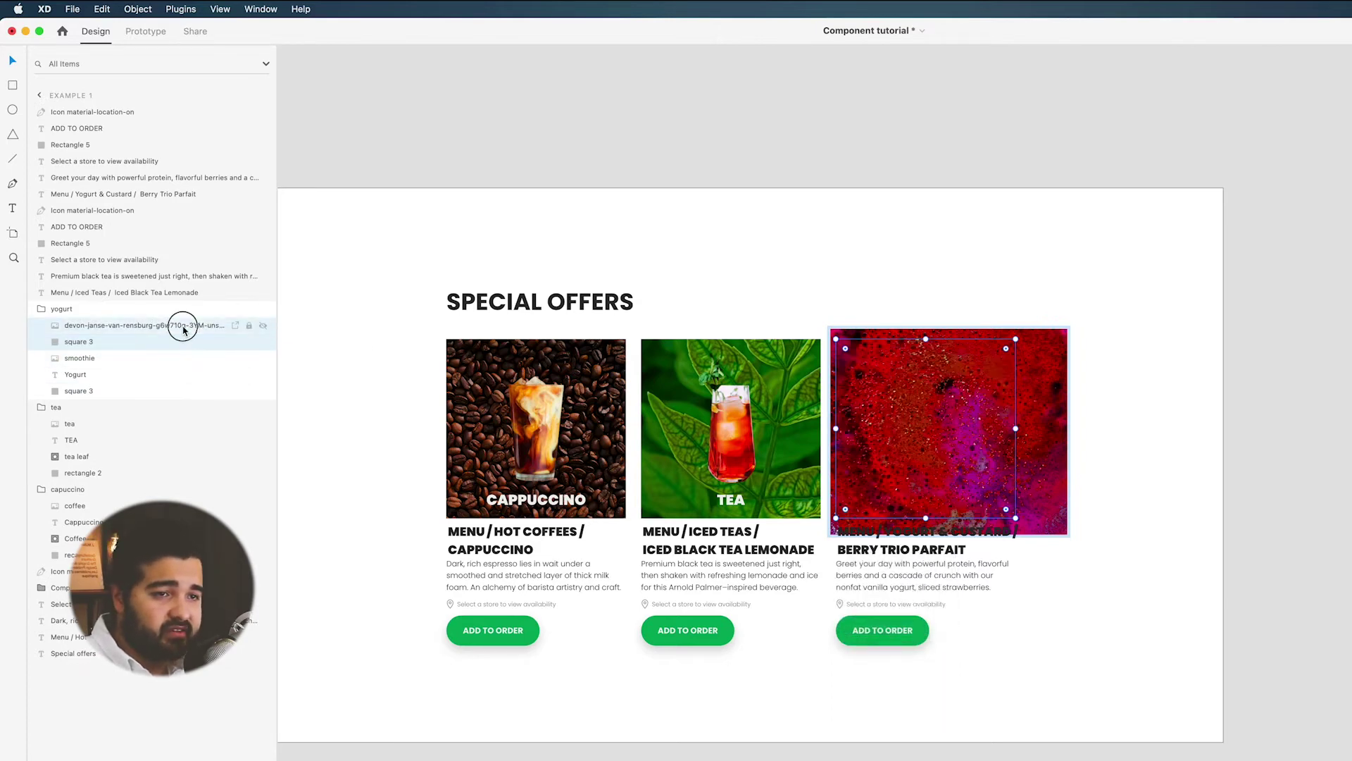
pyautogui.rightClick(189, 330)
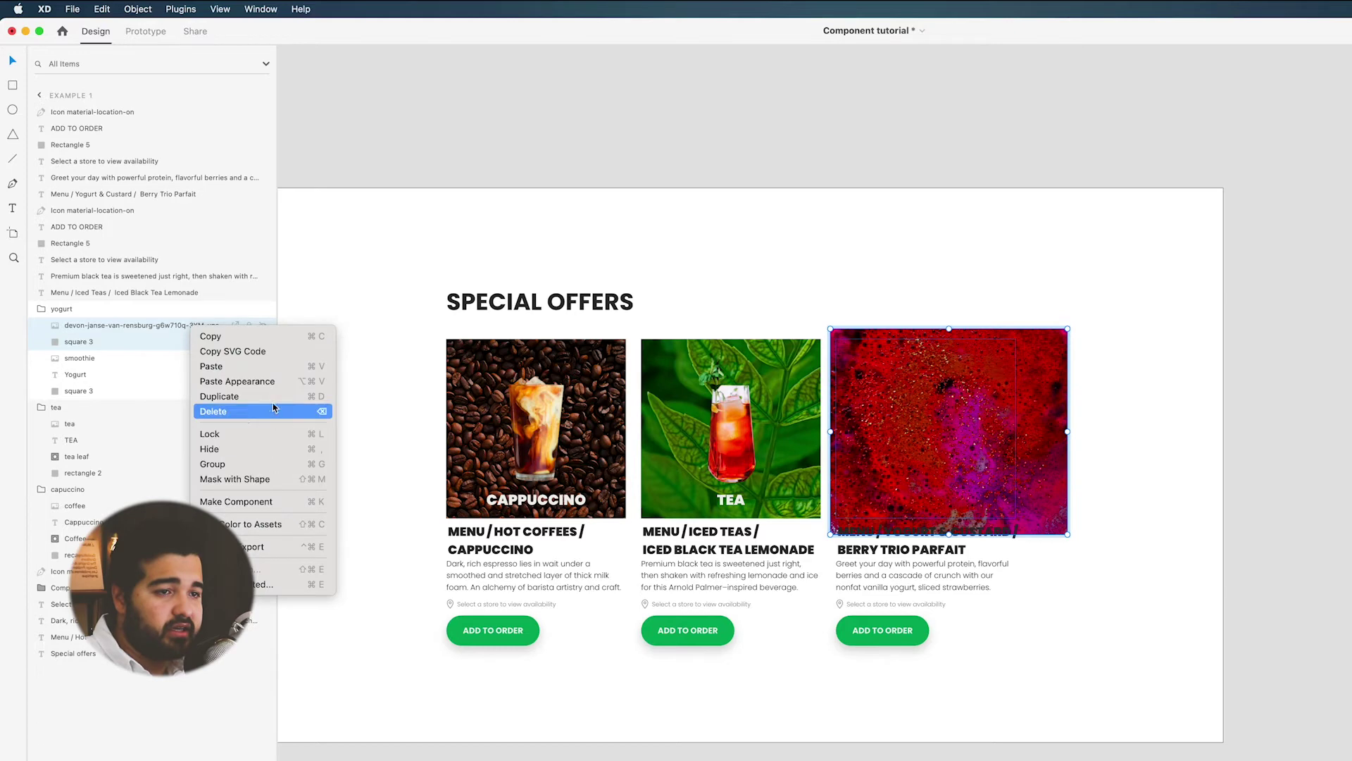
pyautogui.click(272, 479)
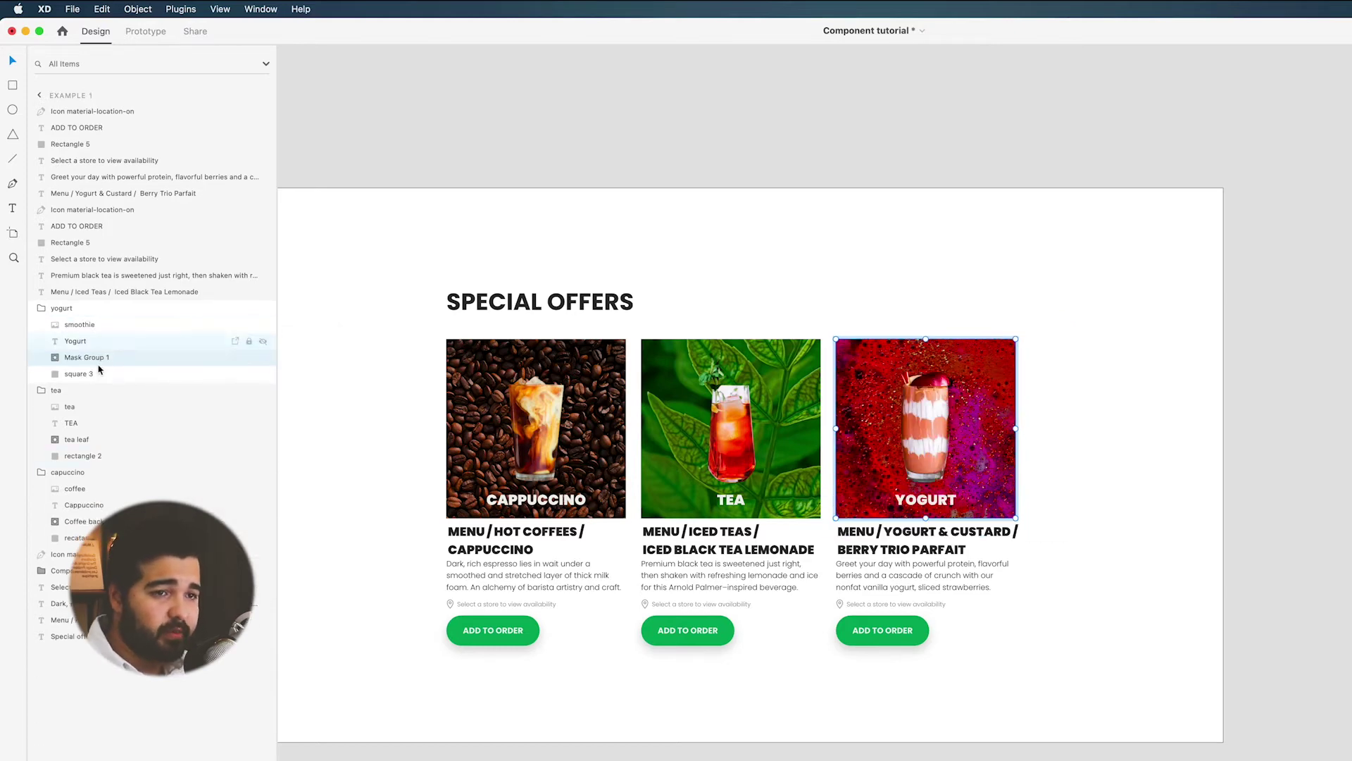
# Step: Rename the mask group in the yogurt group as "yougurt background"
pyautogui.doubleClick(84, 357)
pyautogui.write('yogurt')
pyautogui.press('Return')
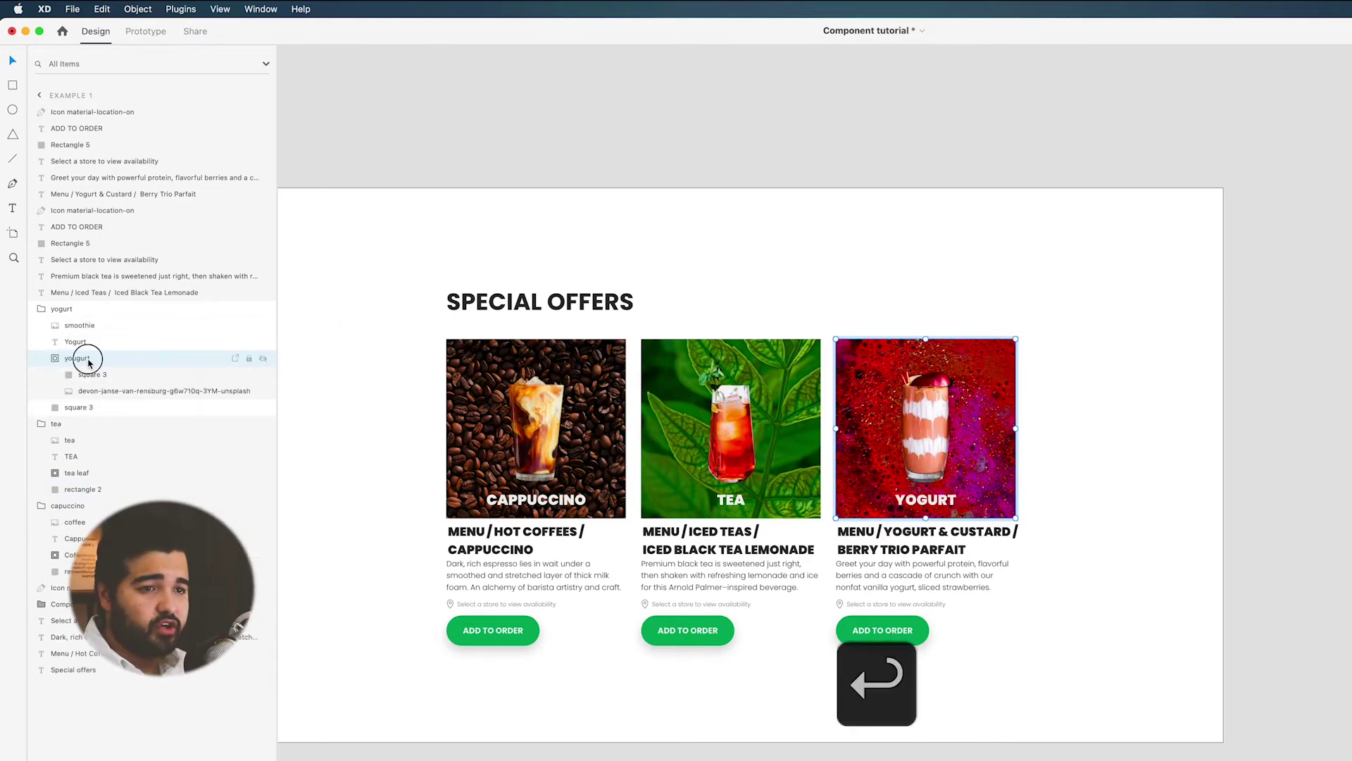
pyautogui.press('Escape')
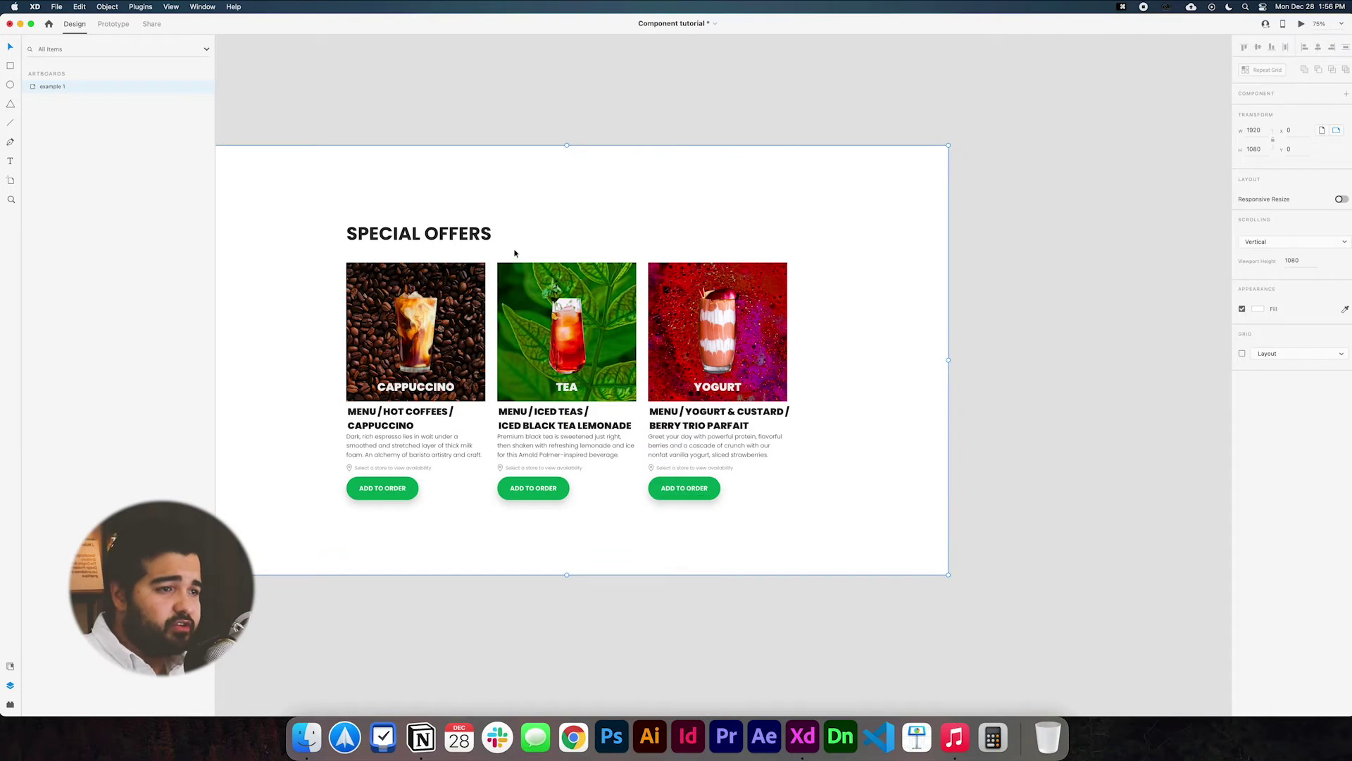
pyautogui.click(485, 241)
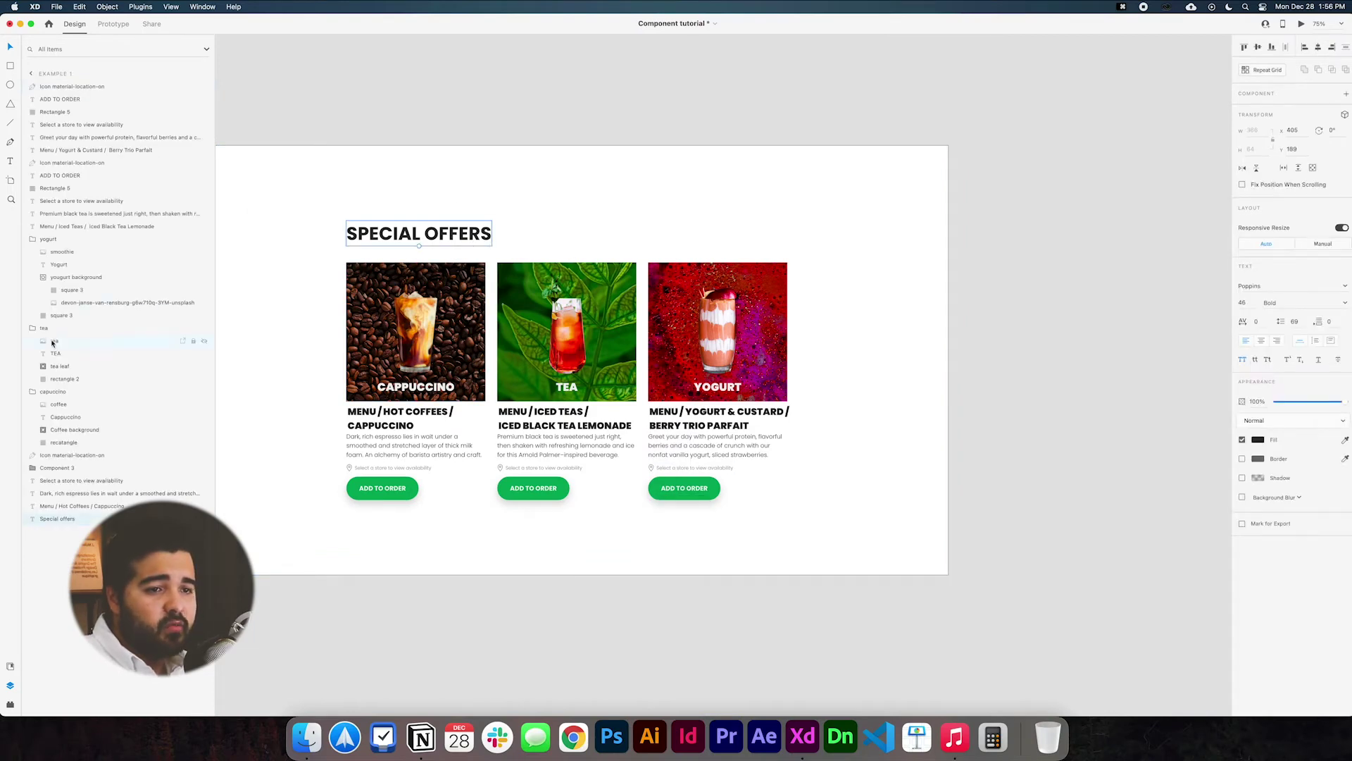
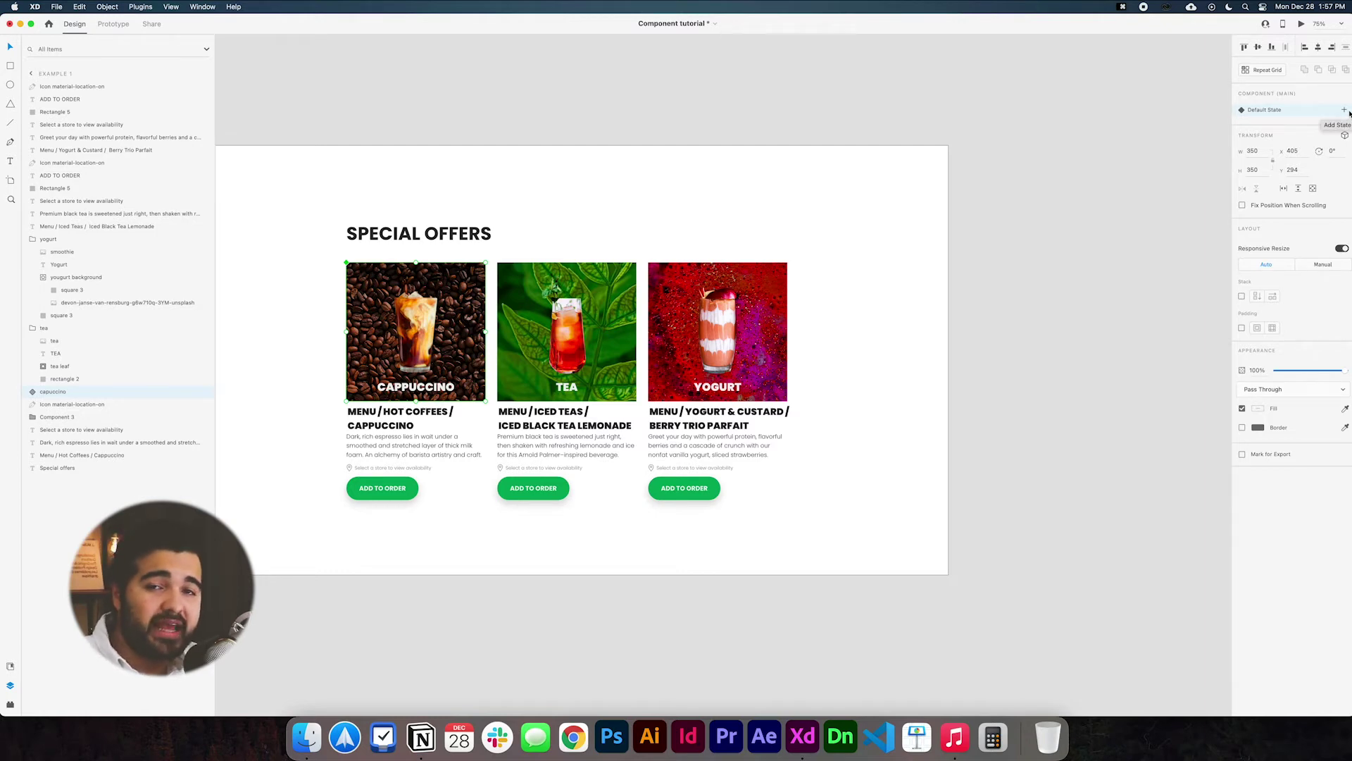
# Step: Add a Hover State to the capuccino component, keeping its default name
pyautogui.click(1344, 110)
pyautogui.click(1300, 126)
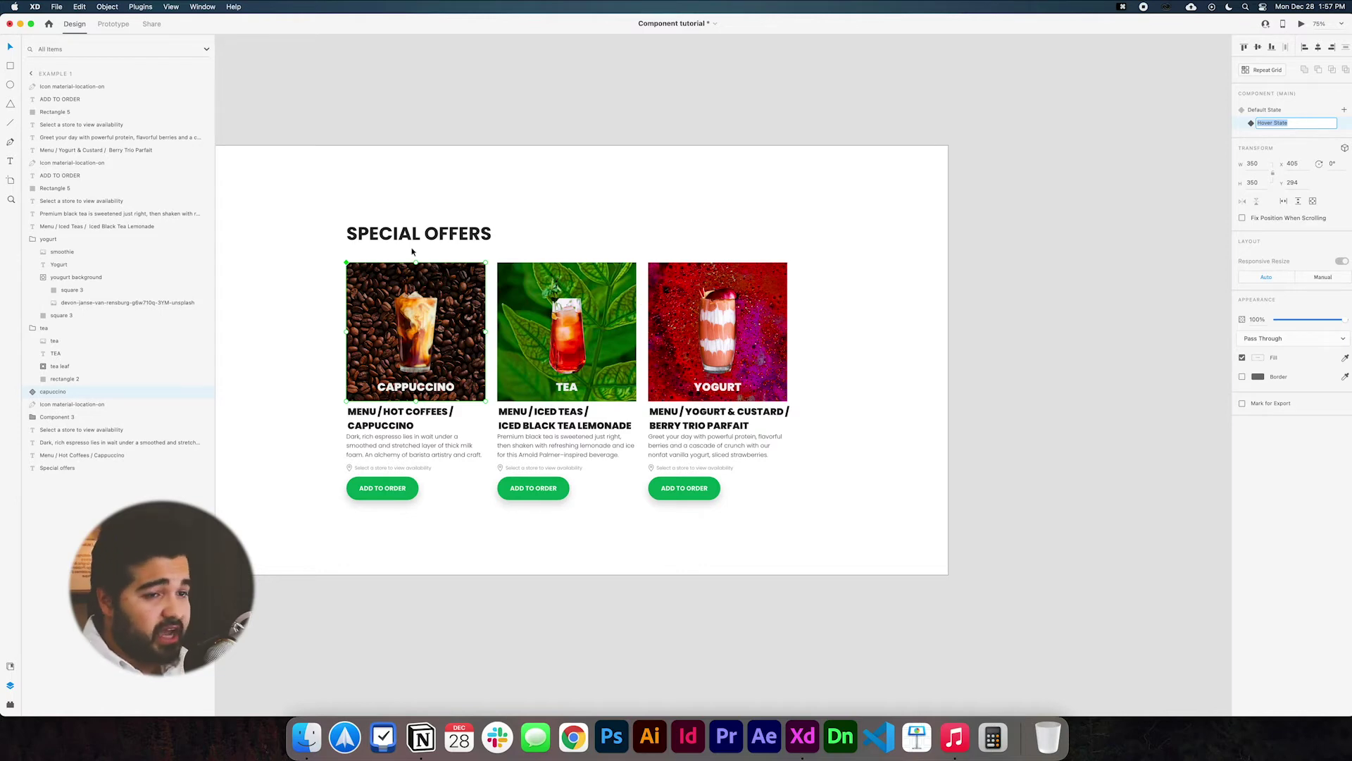
pyautogui.press('Return')
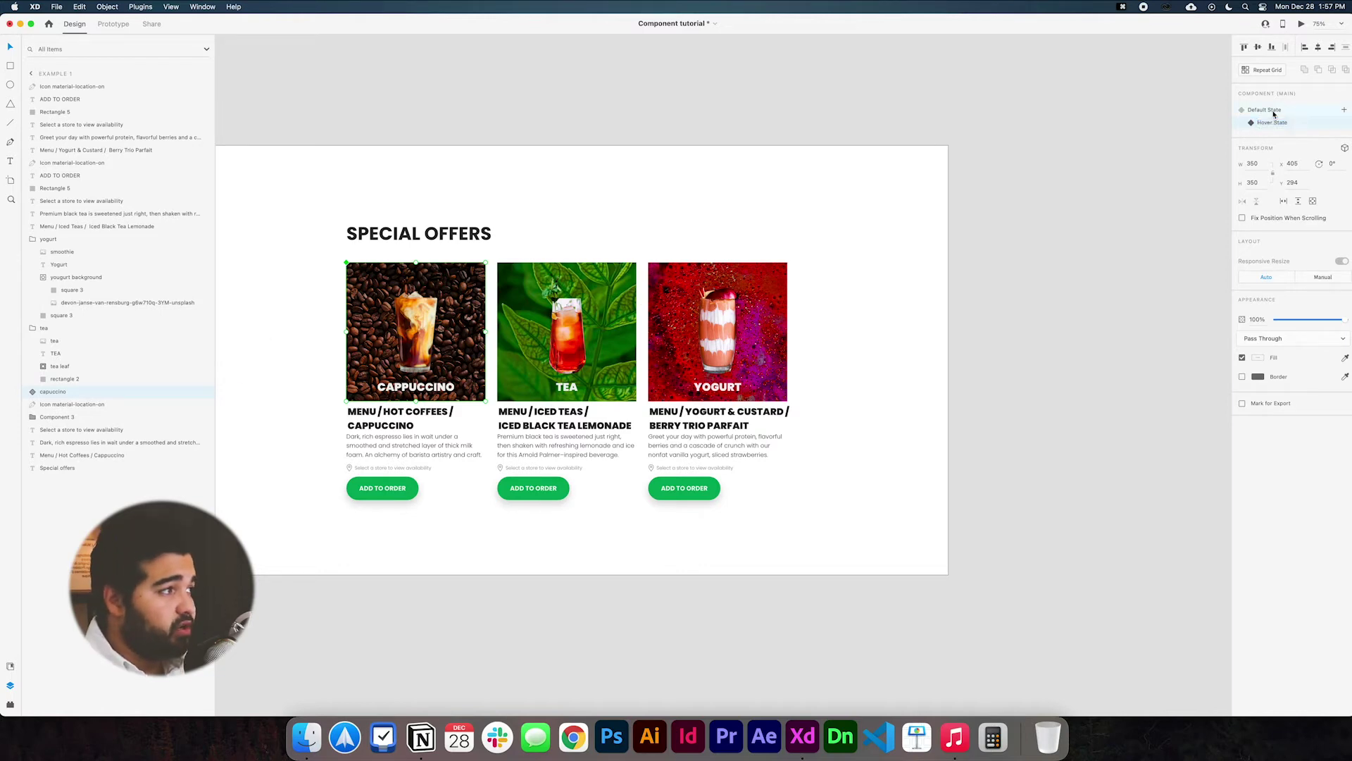
# Step: In the capuccino component's Default State, set the opacity of the Coffee background to 0%
pyautogui.click(28, 391)
pyautogui.click(1264, 110)
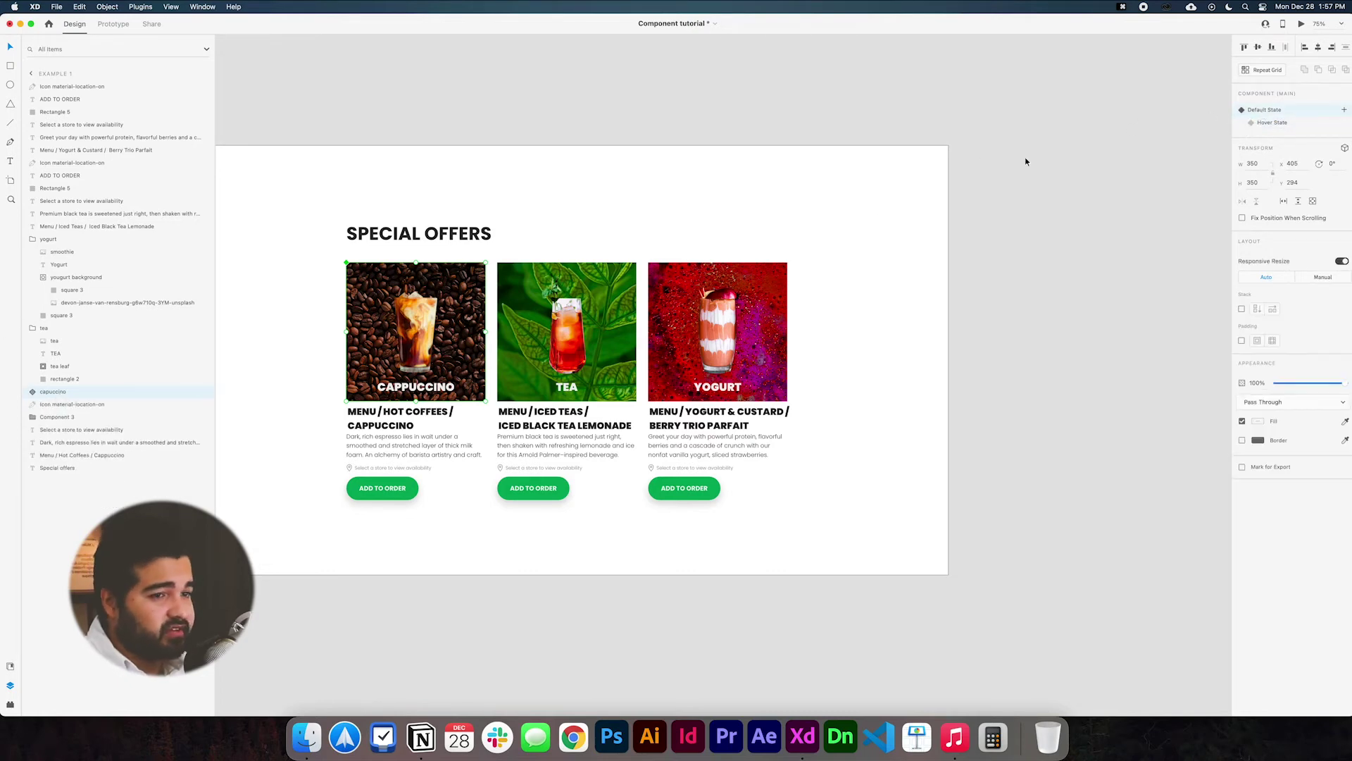
pyautogui.click(32, 392)
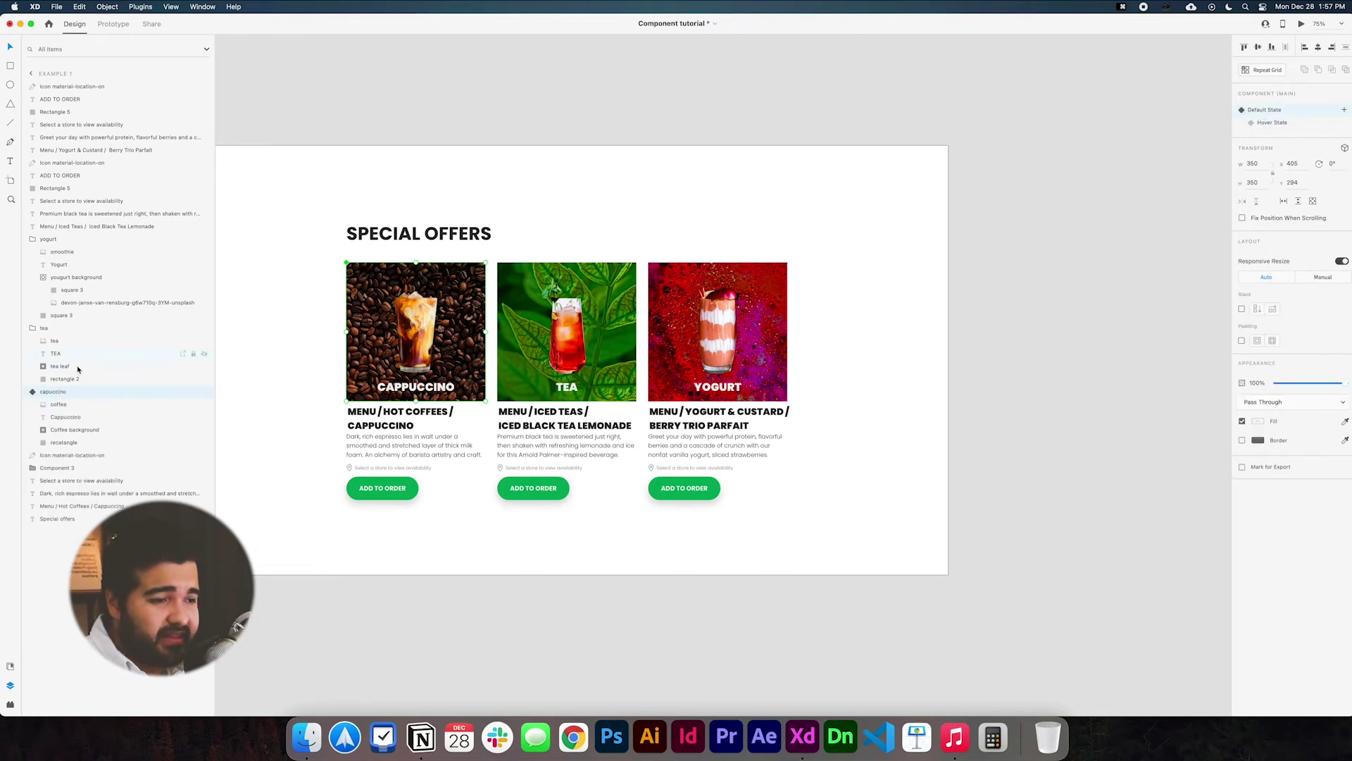
pyautogui.click(70, 429)
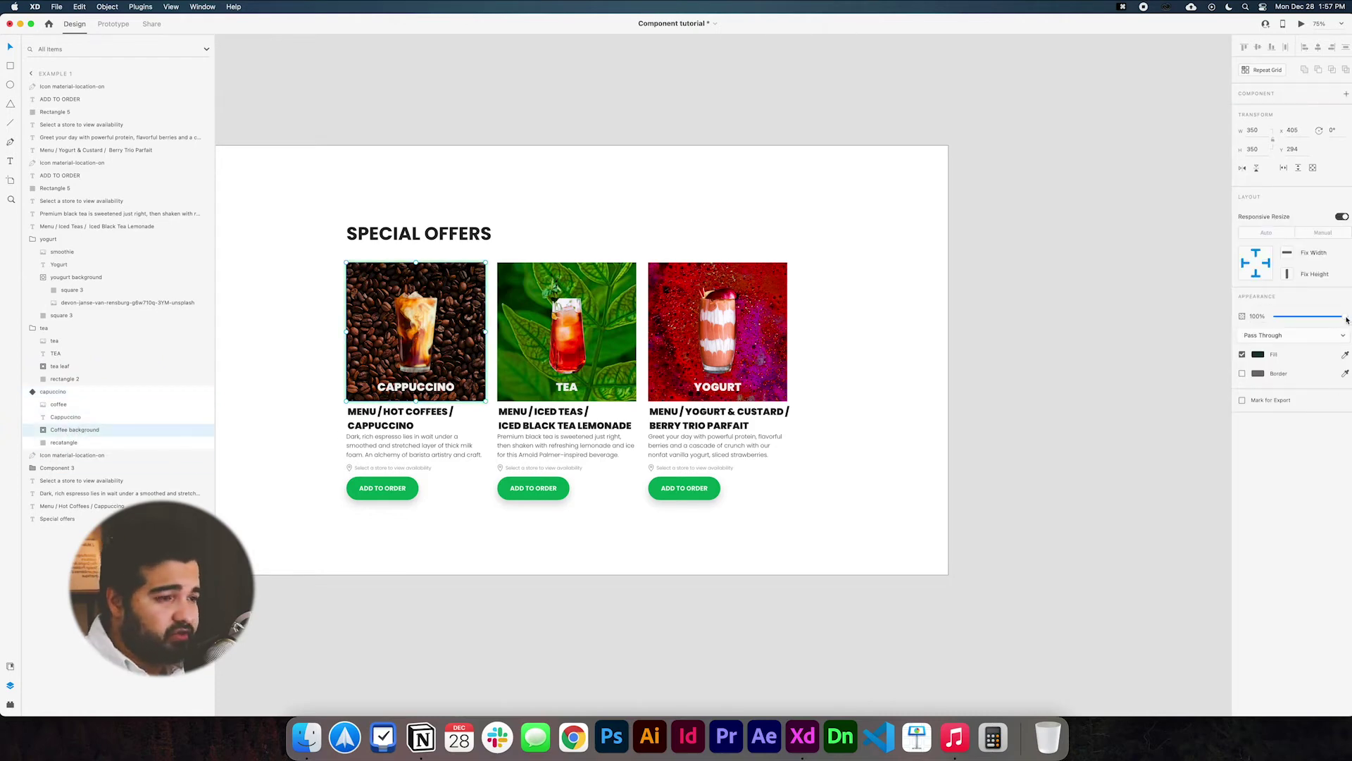
pyautogui.moveTo(1346, 319); pyautogui.dragTo(1274, 315)
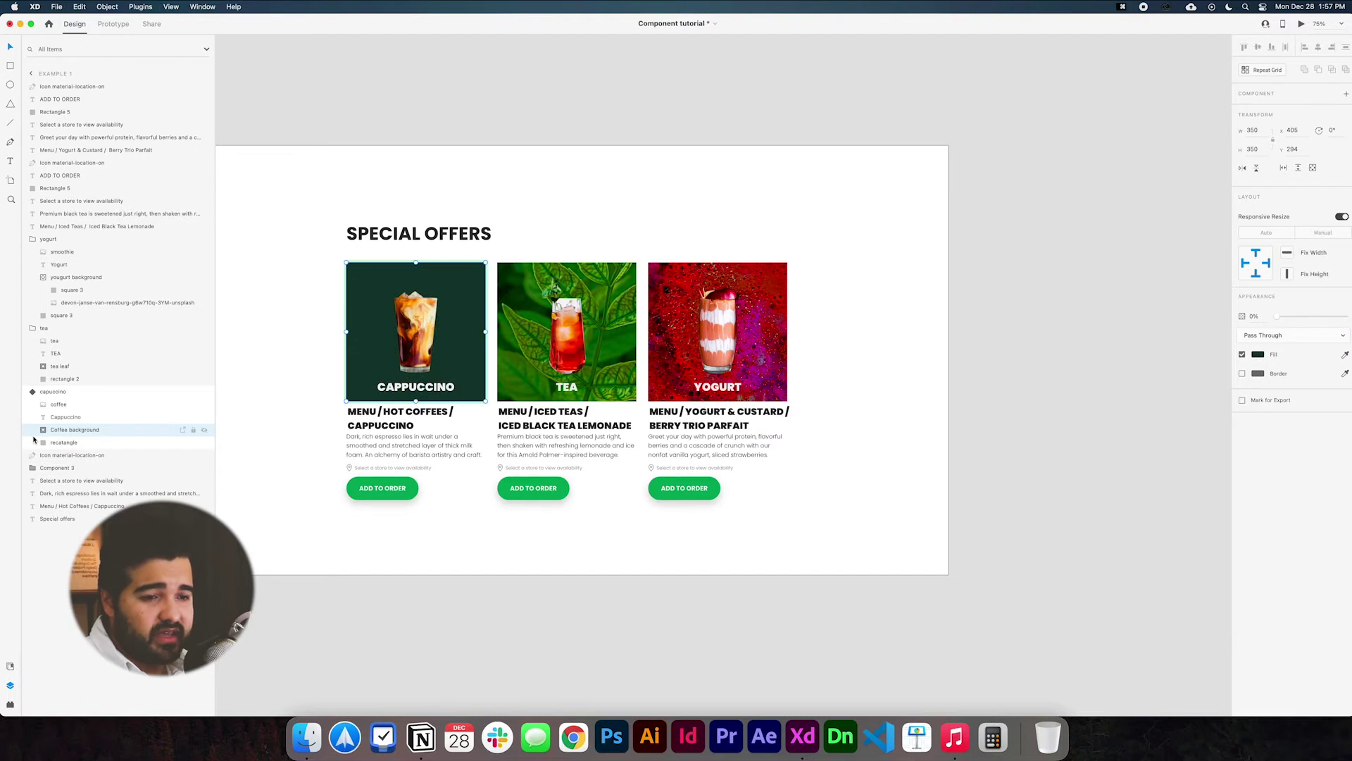
# Step: In the capuccino component's Hover State, set the opacity of the Coffee background to 100%
pyautogui.click(53, 392)
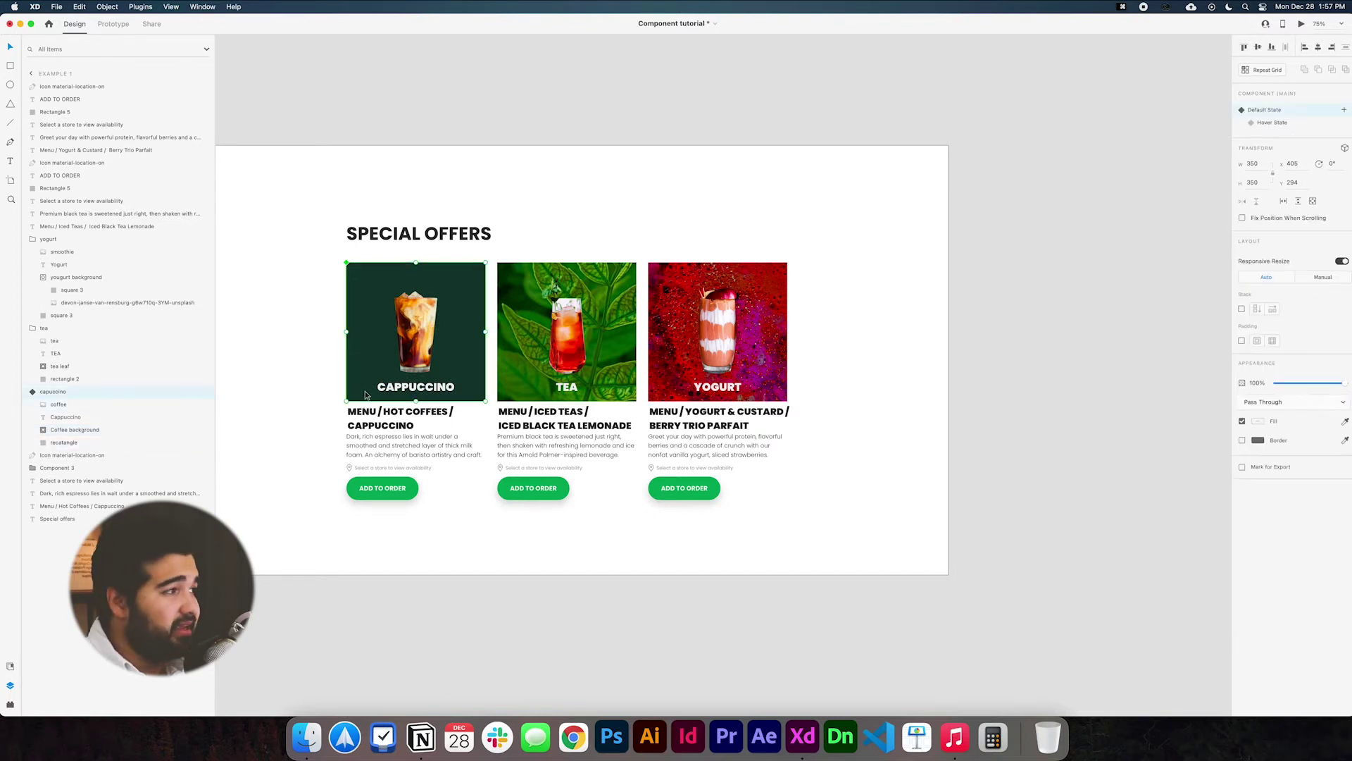
pyautogui.click(1273, 123)
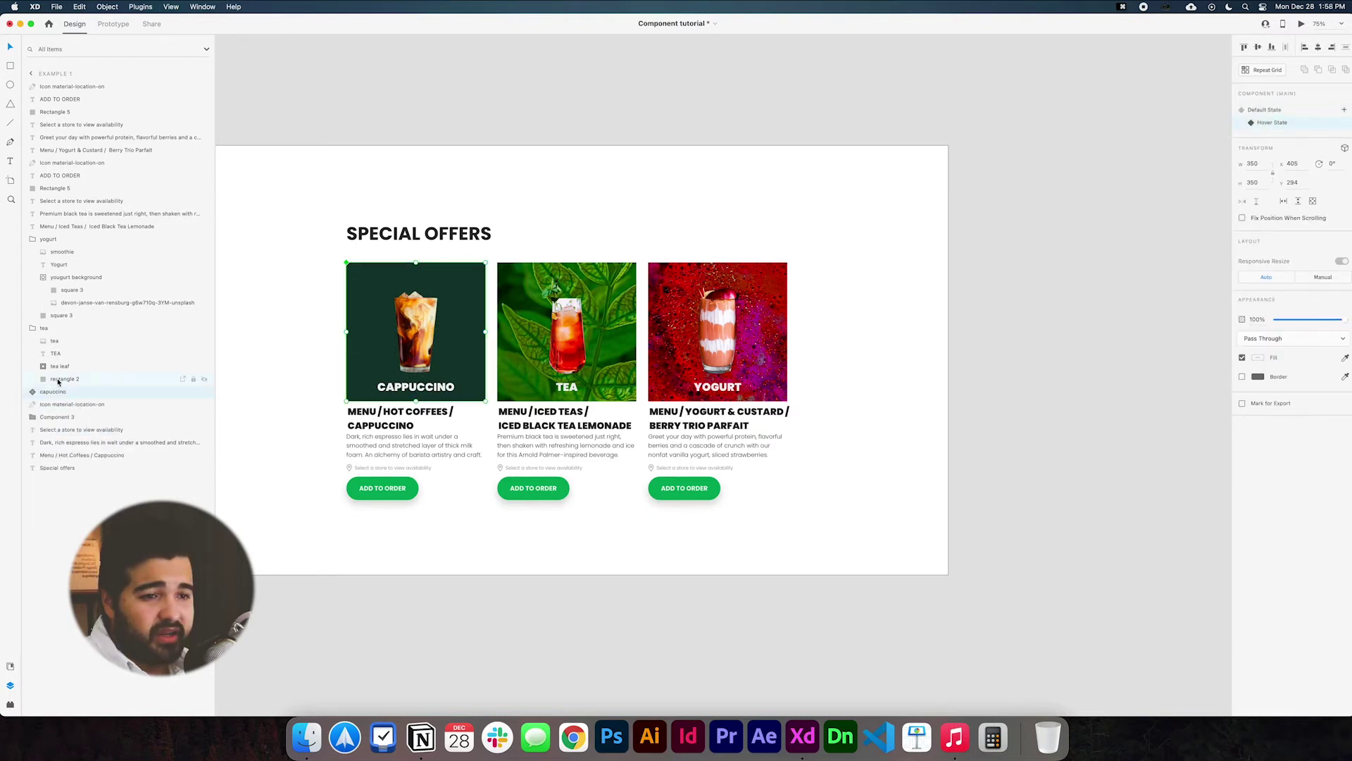
pyautogui.click(33, 391)
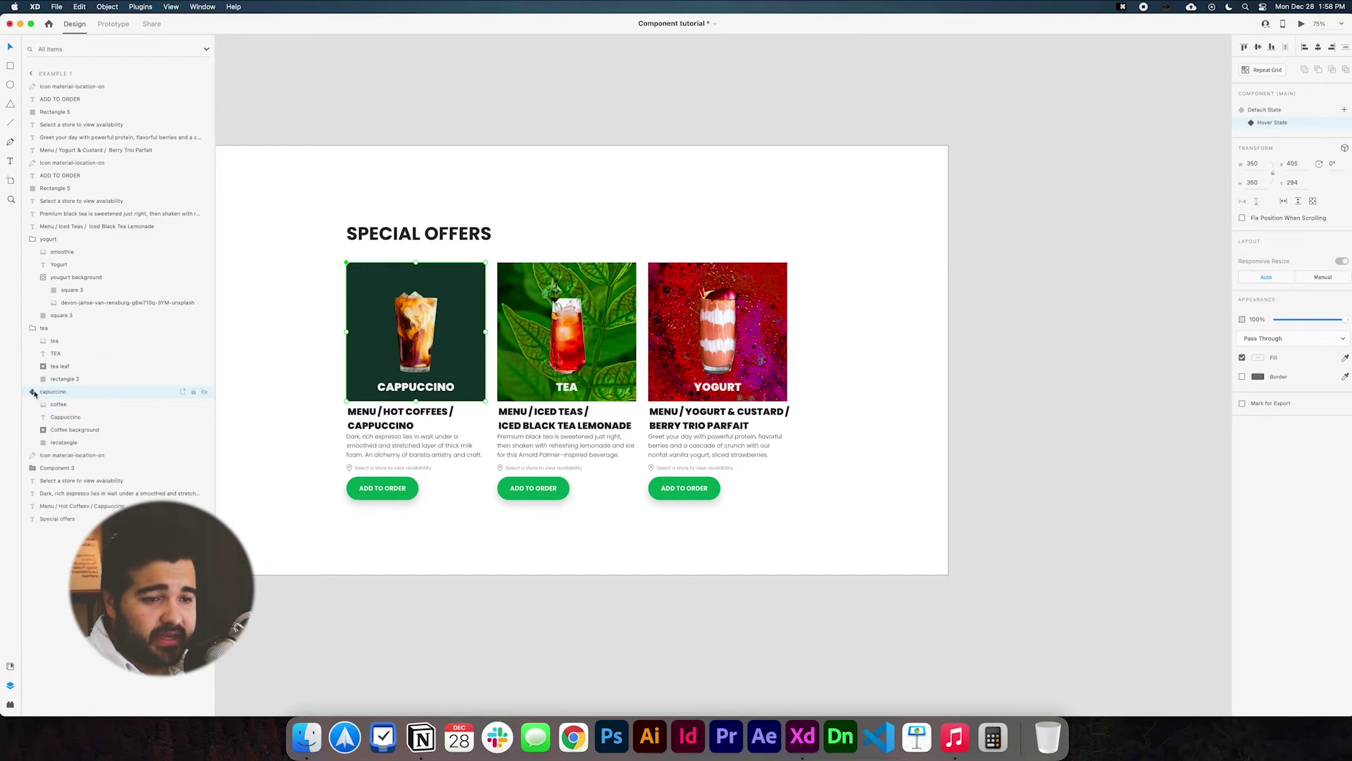
pyautogui.click(76, 432)
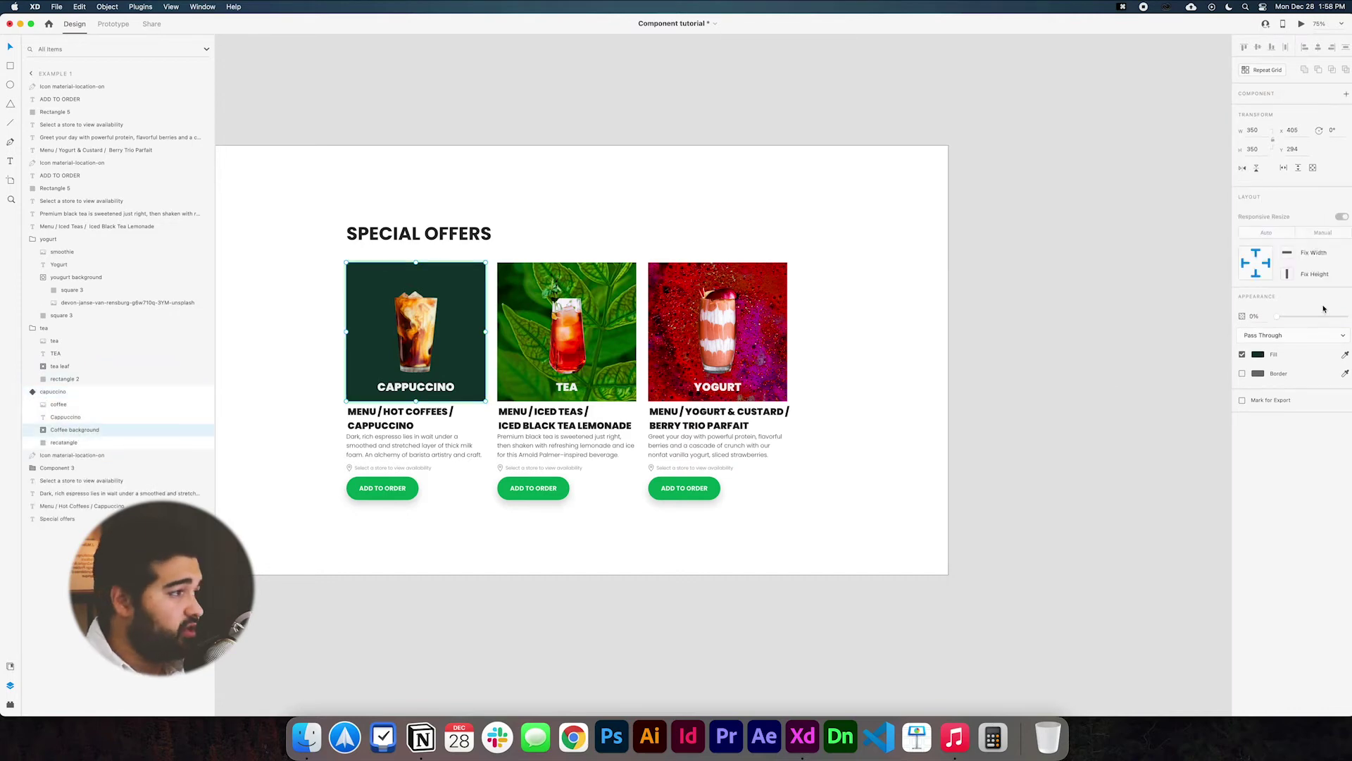
pyautogui.moveTo(1274, 316); pyautogui.dragTo(1344, 317)
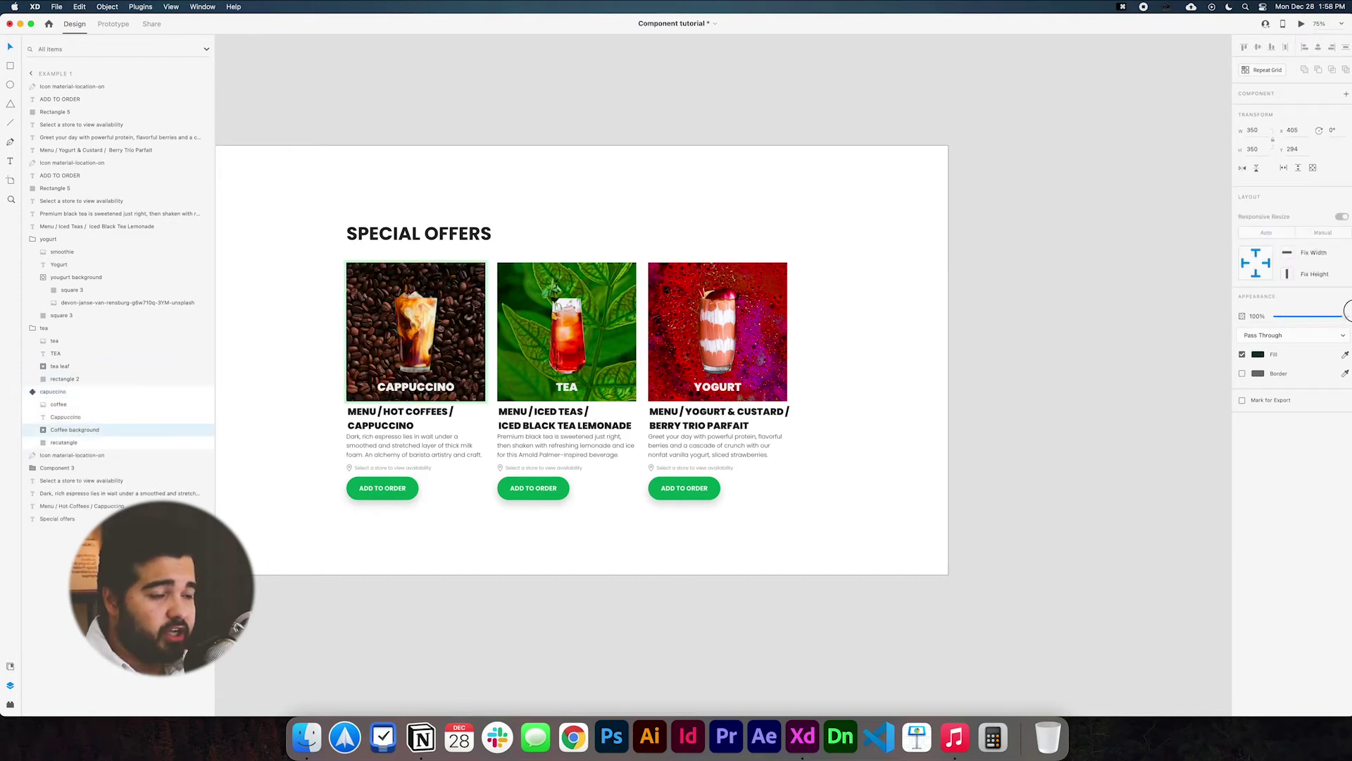
# Step: Enlarge the coffee bean image inside the Coffee background mask for the Hover State
pyautogui.click(43, 432)
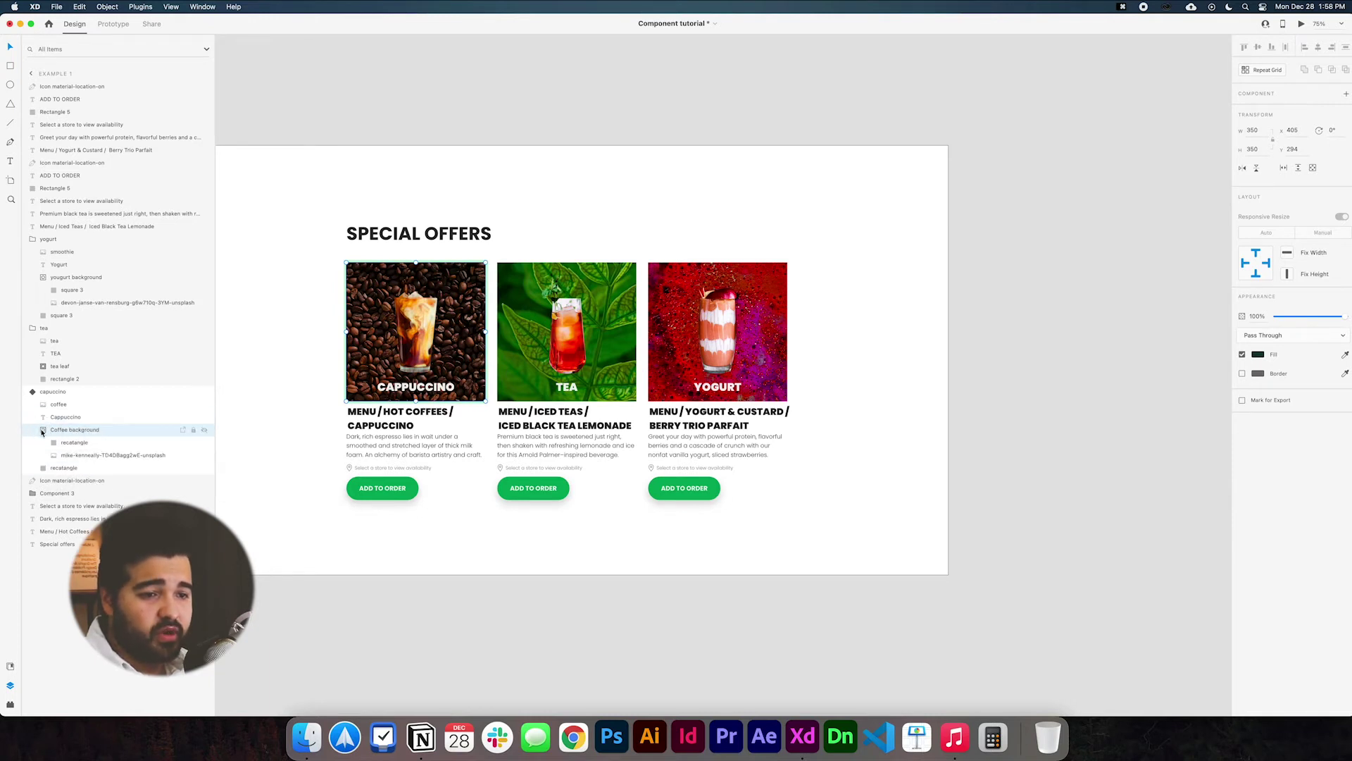
pyautogui.click(107, 455)
pyautogui.moveTo(486, 262); pyautogui.dragTo(585, 182)
pyautogui.press('Escape')
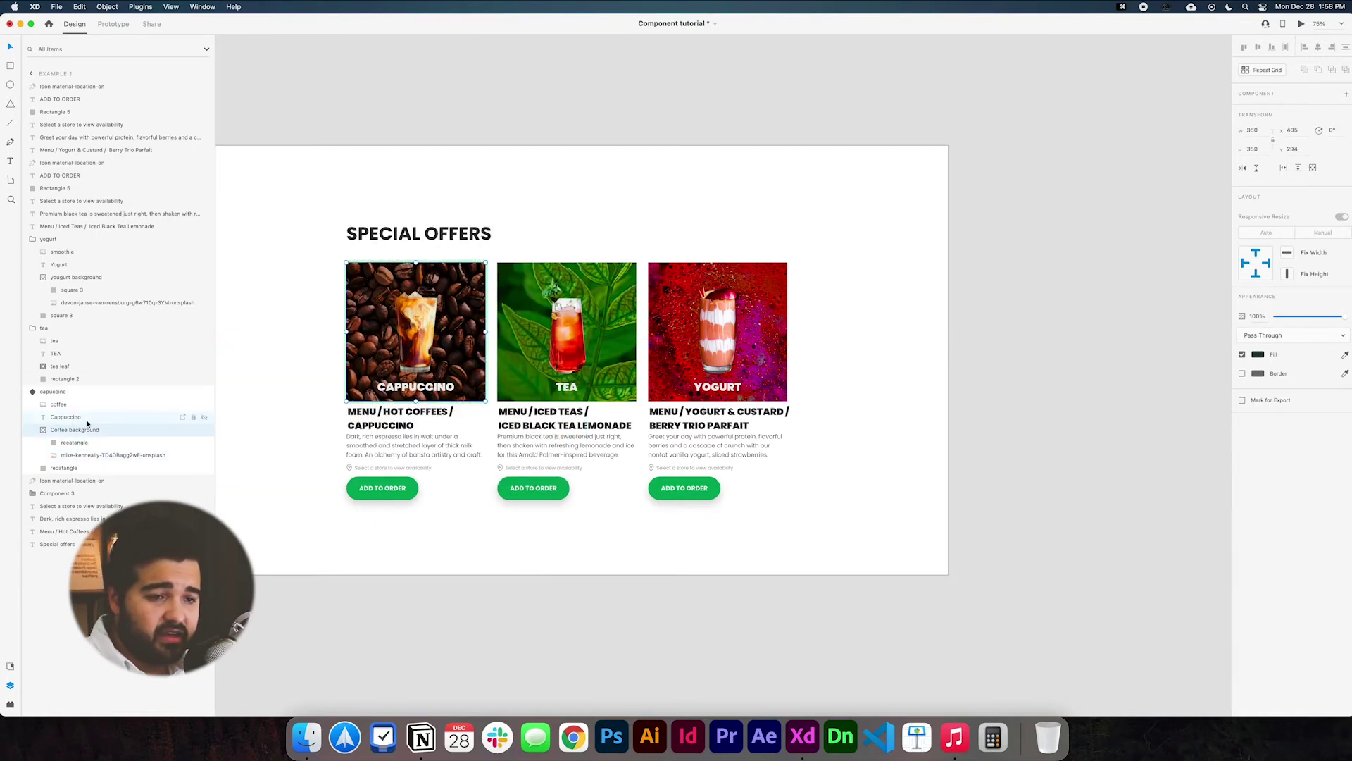
# Step: Enlarge the Cappuccino title to a font size of about 41 and move it up to the middle of the card in the Hover State
pyautogui.click(91, 418)
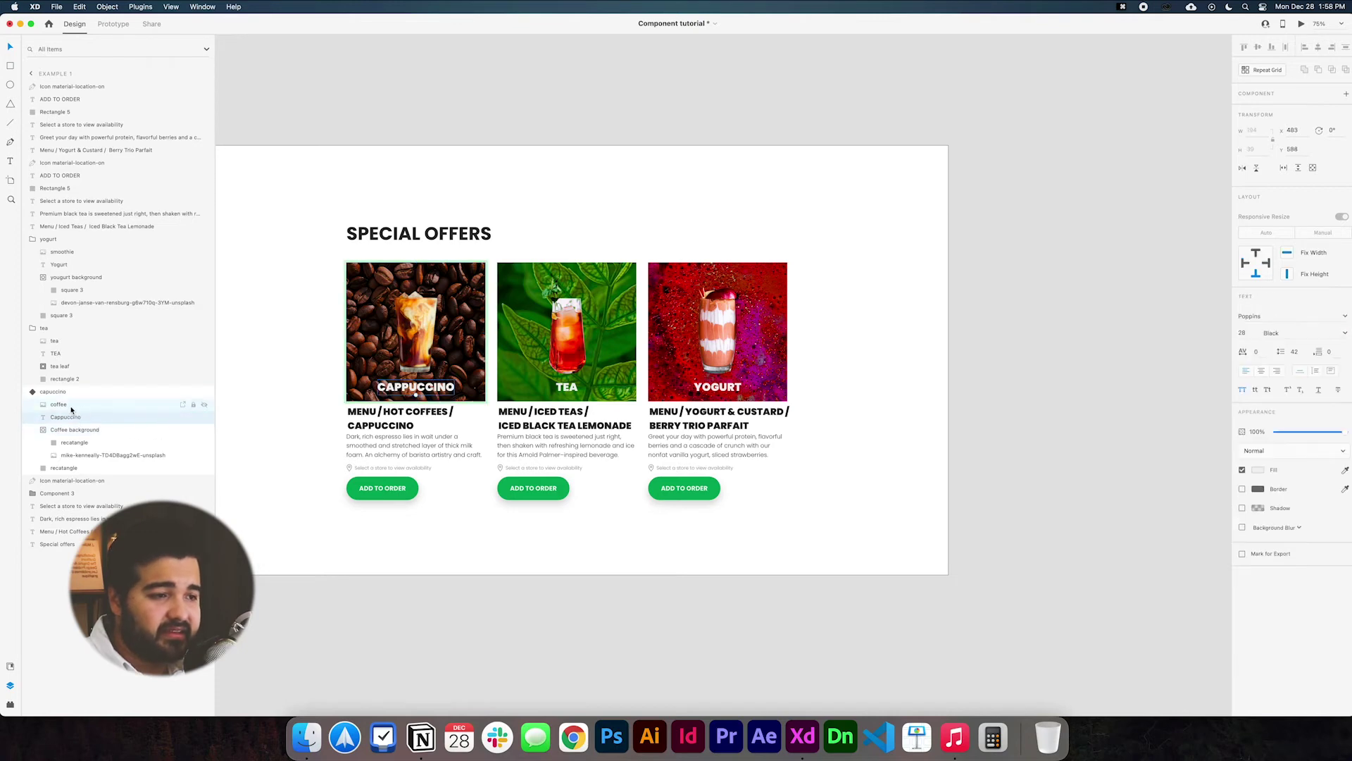
pyautogui.moveTo(439, 389); pyautogui.dragTo(419, 347)
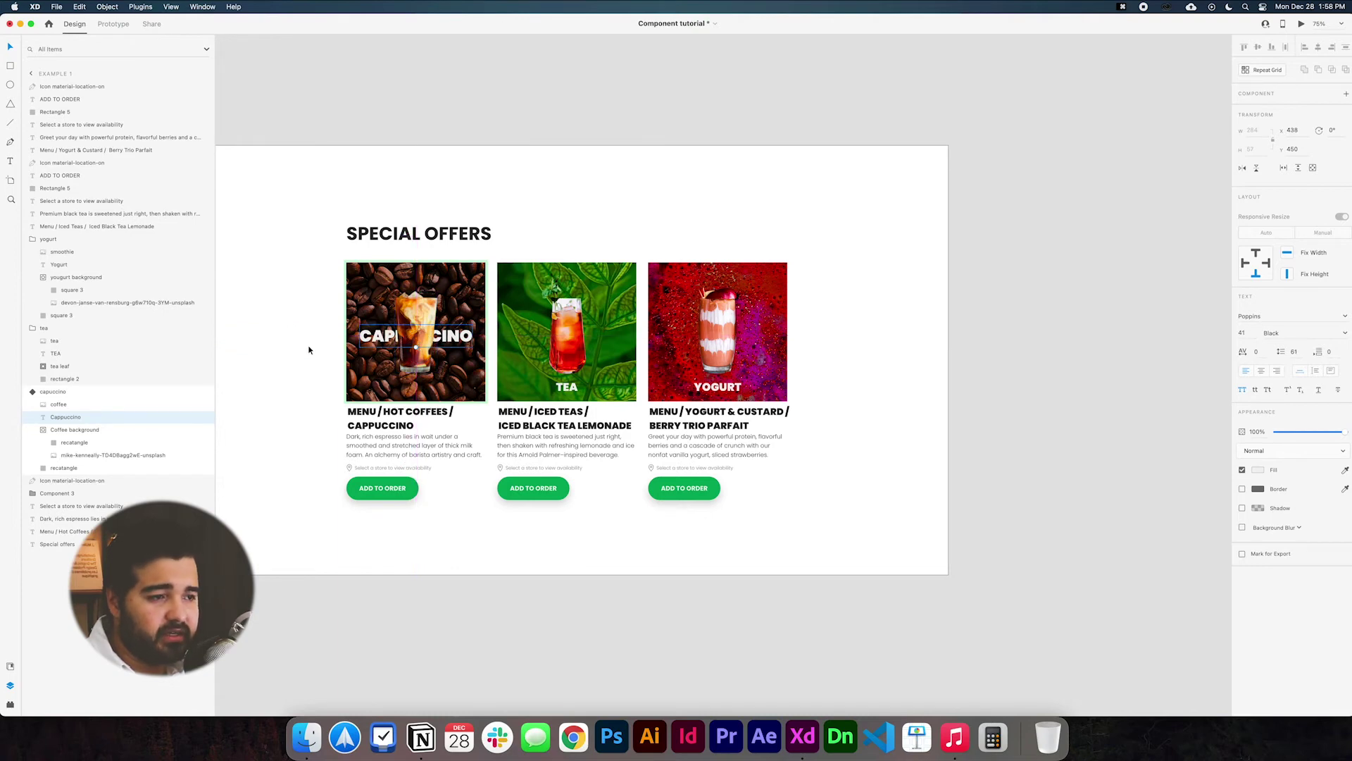
# Step: In the capuccino component's Hover State, move the coffee glass image down and set its opacity to 0%
pyautogui.click(60, 406)
pyautogui.moveTo(417, 332); pyautogui.dragTo(421, 381)
pyautogui.moveTo(1337, 310); pyautogui.dragTo(1228, 305)
pyautogui.click(598, 564)
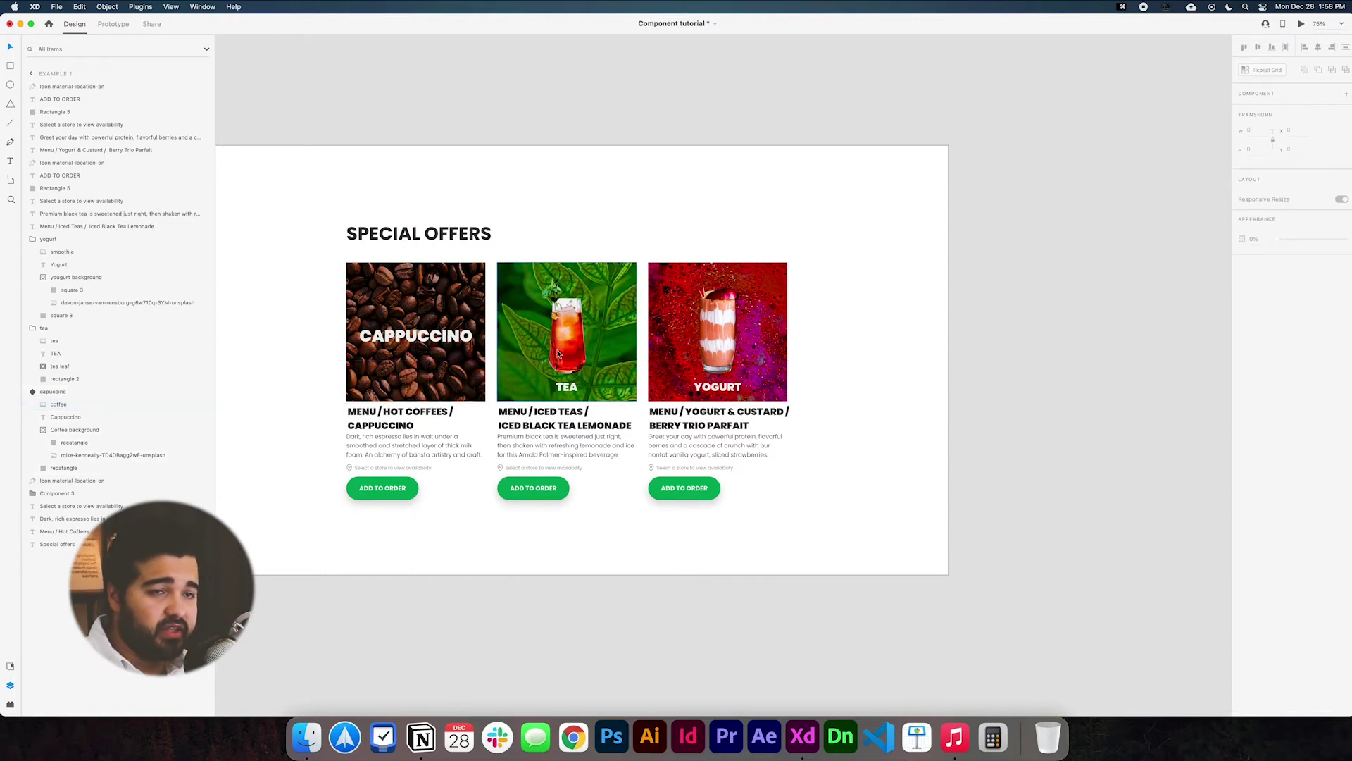
# Step: Convert the tea group in the middle card into a component
pyautogui.click(567, 390)
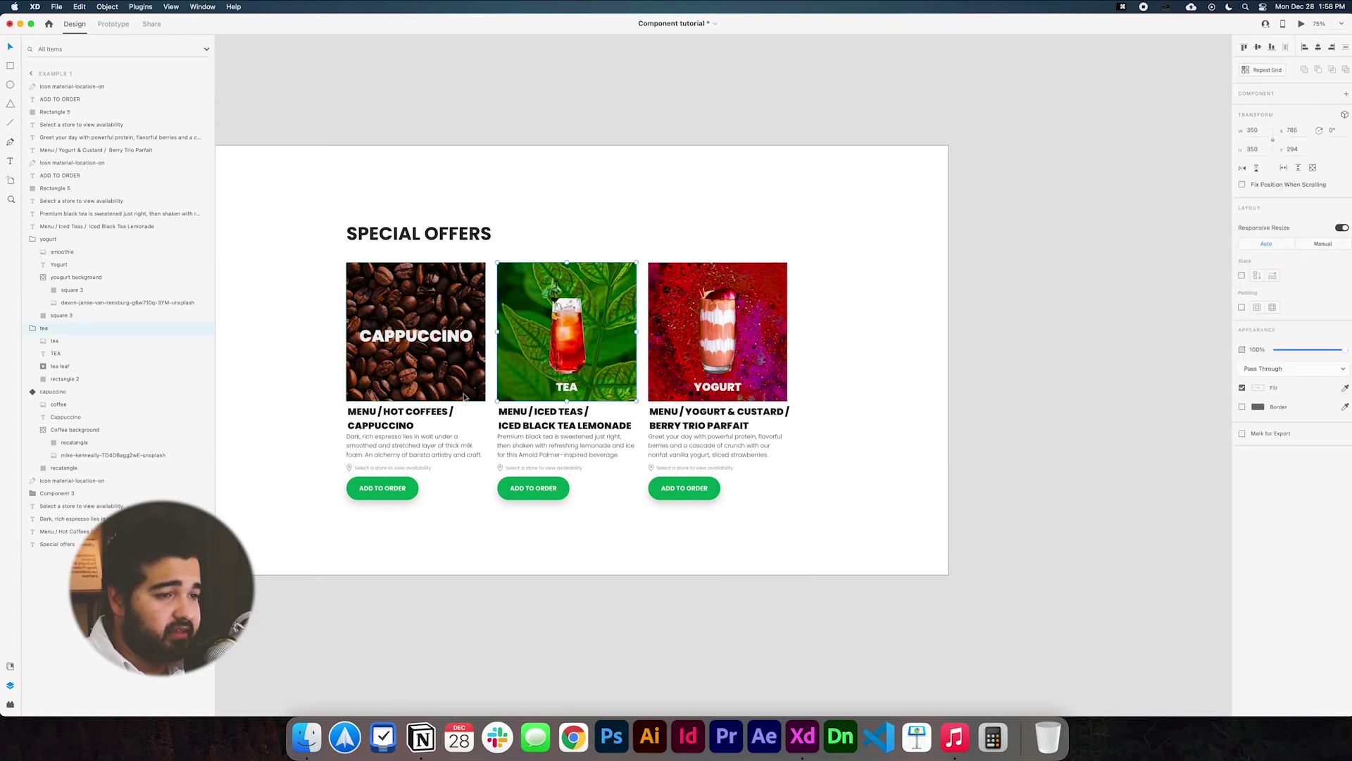
pyautogui.click(65, 369)
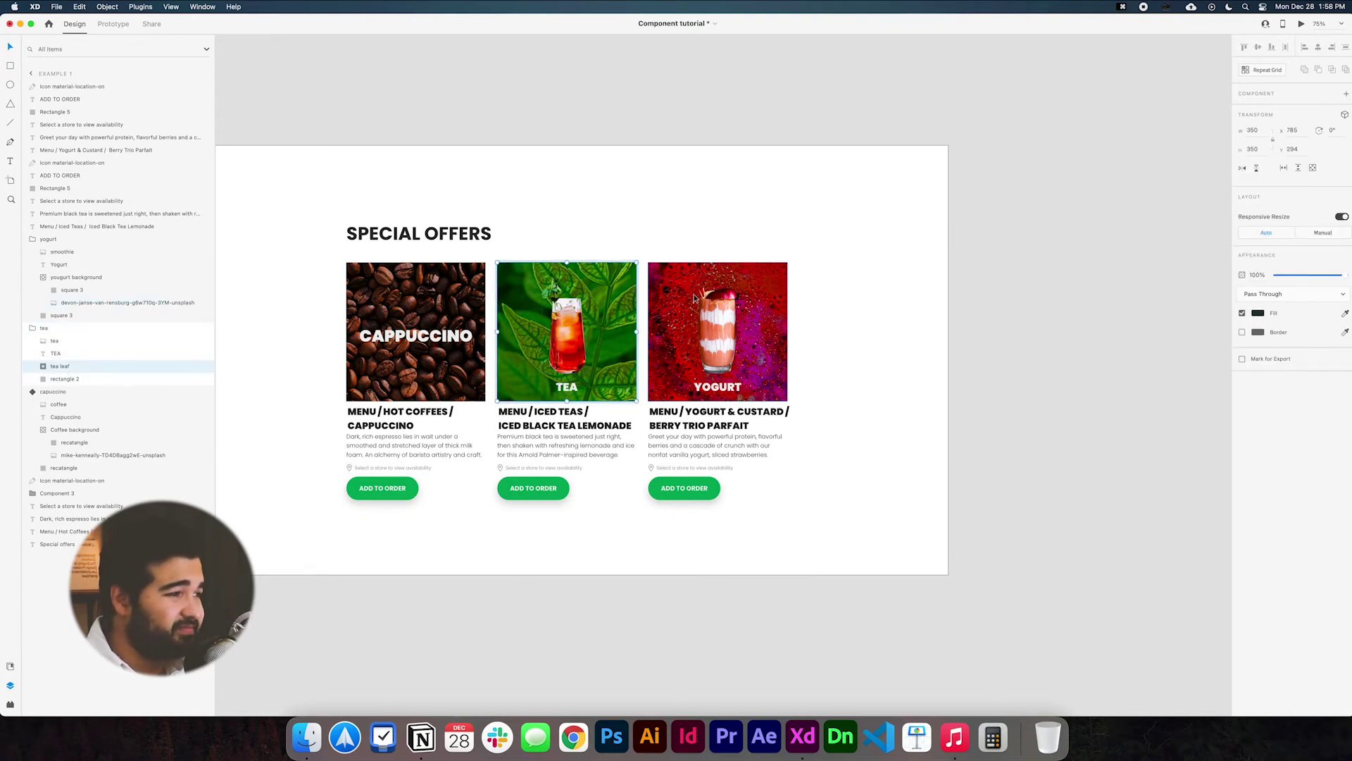
pyautogui.click(47, 330)
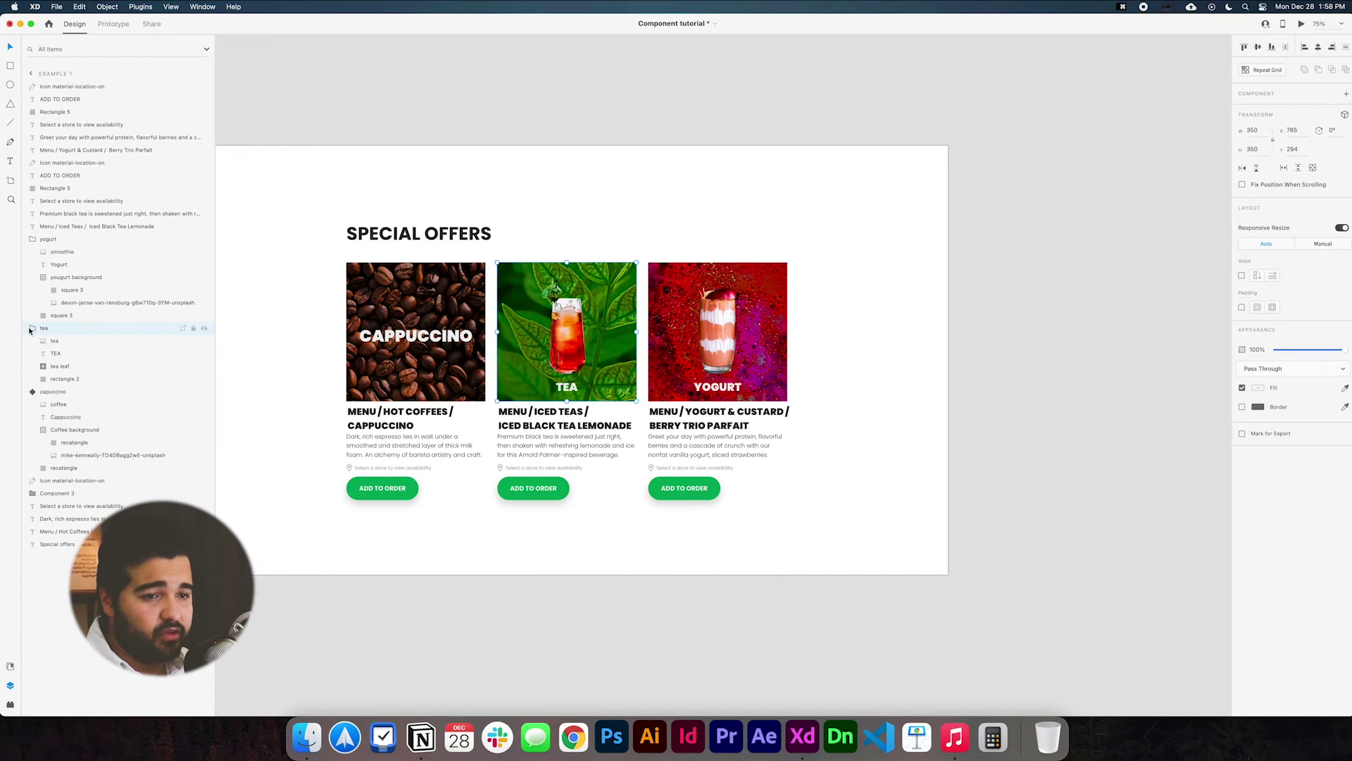
pyautogui.hotkey('ctrl', 'k')
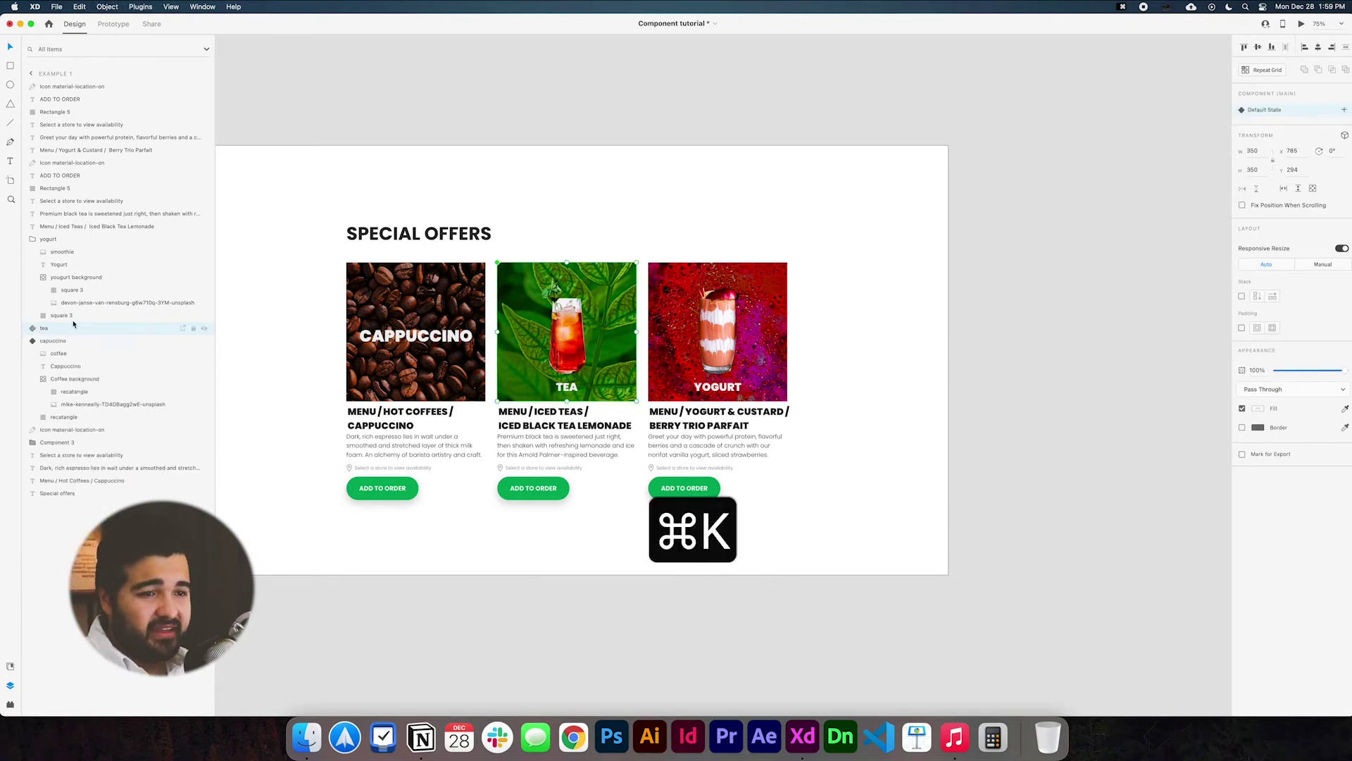
# Step: In the tea component's Default State, set the opacity of the tea leaf background to 0%
pyautogui.click(33, 331)
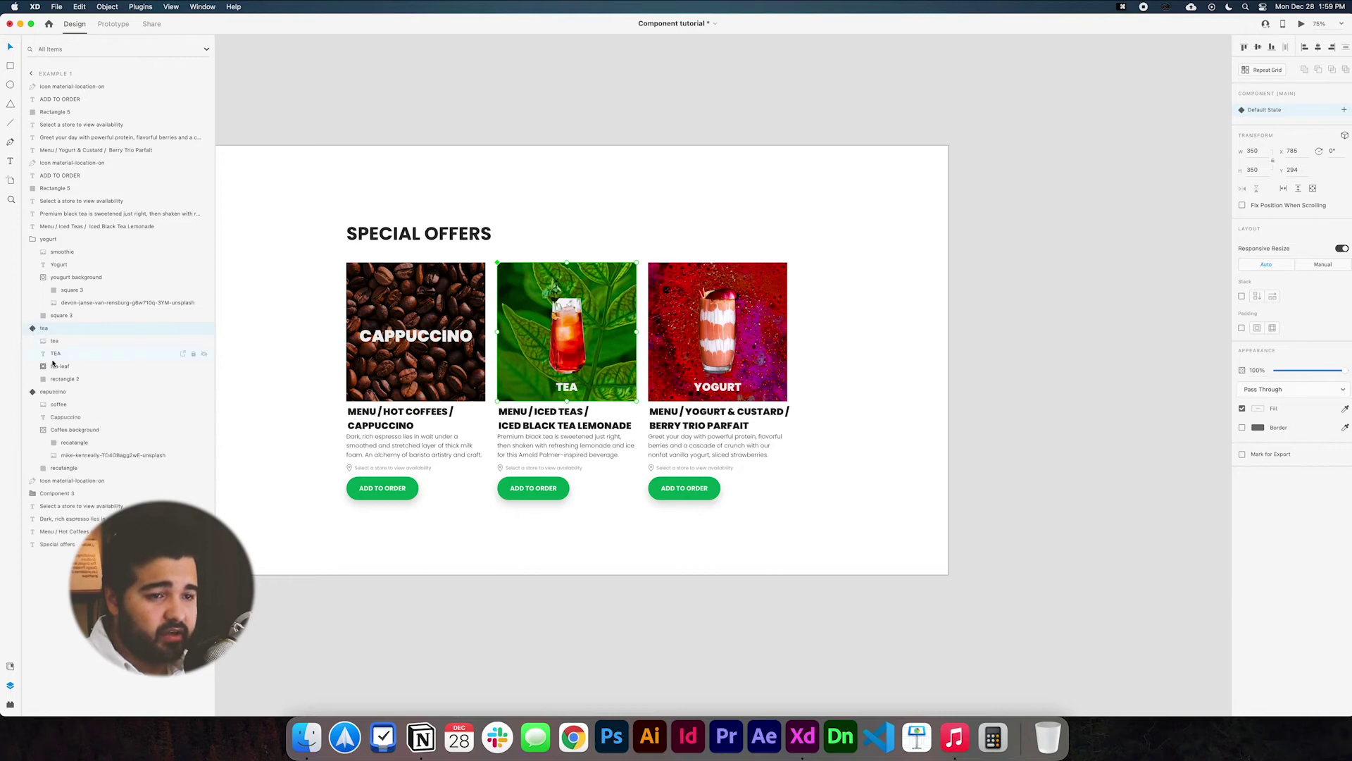
pyautogui.click(52, 365)
pyautogui.moveTo(1339, 319); pyautogui.dragTo(1119, 303)
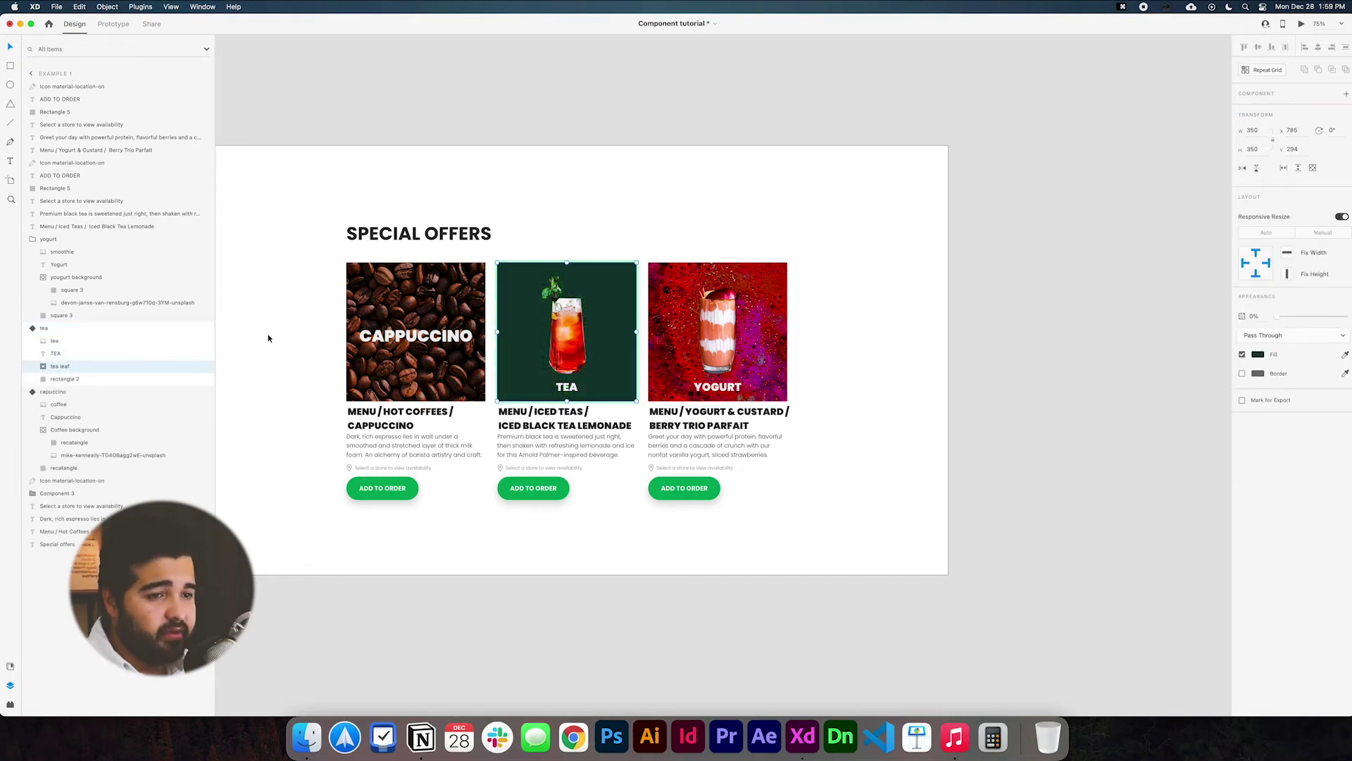
pyautogui.press('Escape')
# Step: Add a Hover State to the tea component and set its tea leaf background to 100% opacity
pyautogui.click(1343, 111)
pyautogui.click(1306, 132)
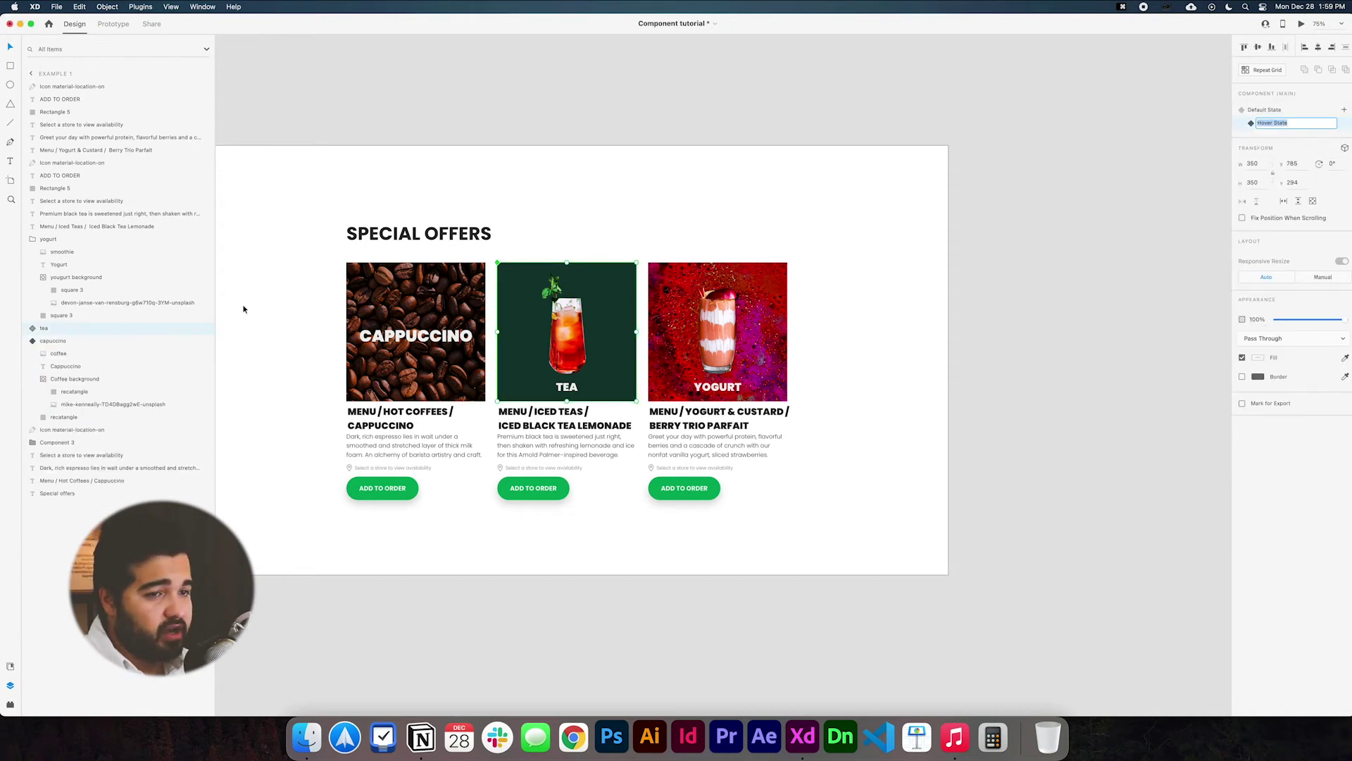
pyautogui.press('Return')
pyautogui.click(56, 367)
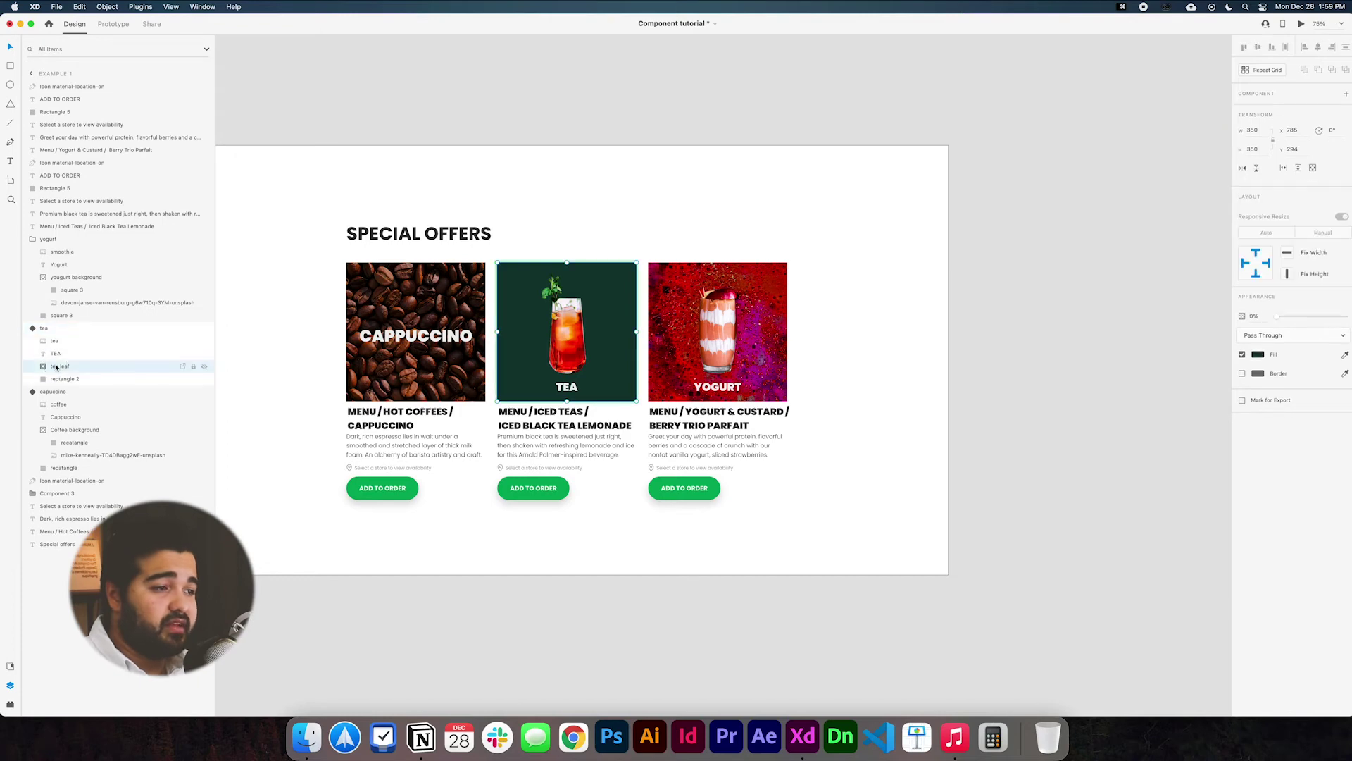
pyautogui.moveTo(1286, 322); pyautogui.dragTo(1340, 316)
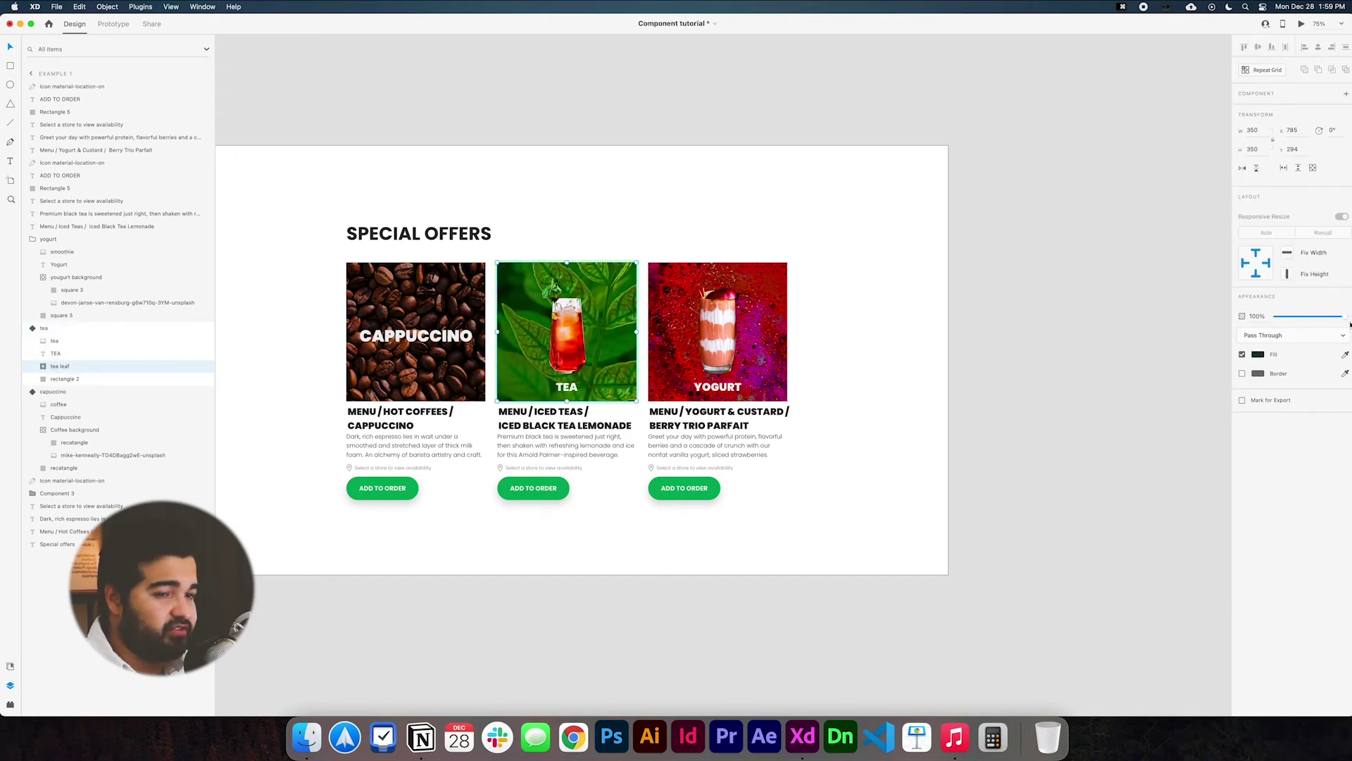
# Step: In the tea Hover State, enlarge the TEA title in the middle of the card and shrink the tea glass image downward with 0% opacity
pyautogui.click(56, 353)
pyautogui.moveTo(574, 393); pyautogui.dragTo(573, 346)
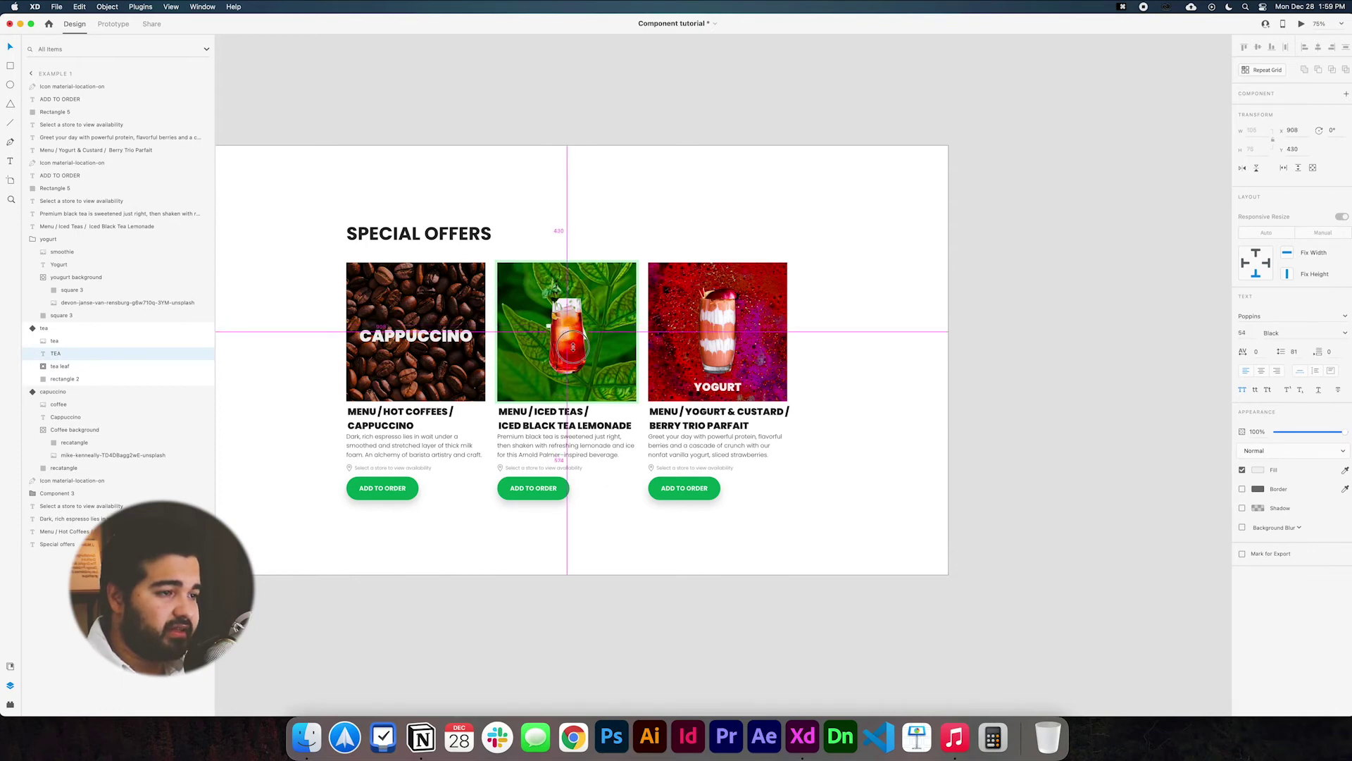
pyautogui.click(573, 347)
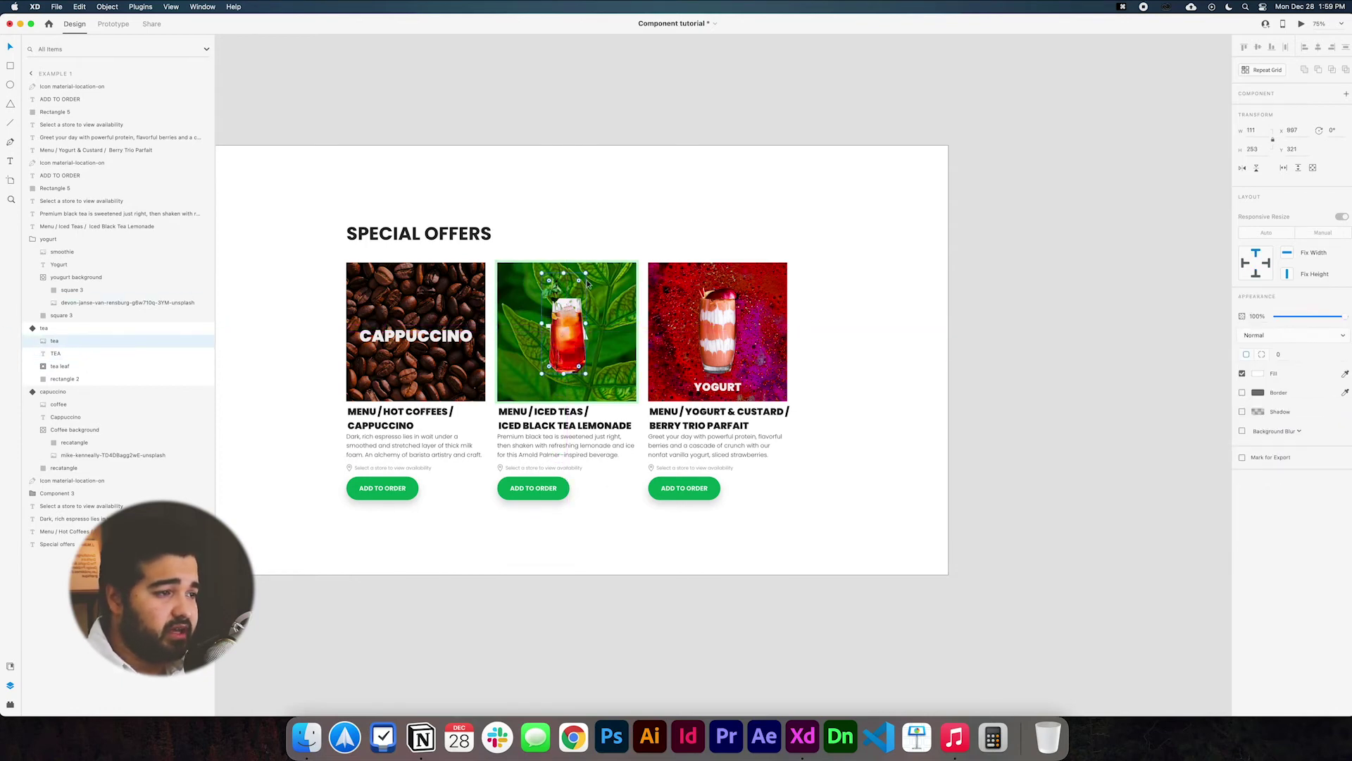
pyautogui.moveTo(586, 273); pyautogui.dragTo(564, 387)
pyautogui.moveTo(1335, 324); pyautogui.dragTo(1219, 320)
# Step: Adjust the TEA title's position at the card's middle and set its font size to 41, matching the Cappuccino title
pyautogui.click(571, 338)
pyautogui.moveTo(574, 339); pyautogui.dragTo(574, 332)
pyautogui.click(449, 339)
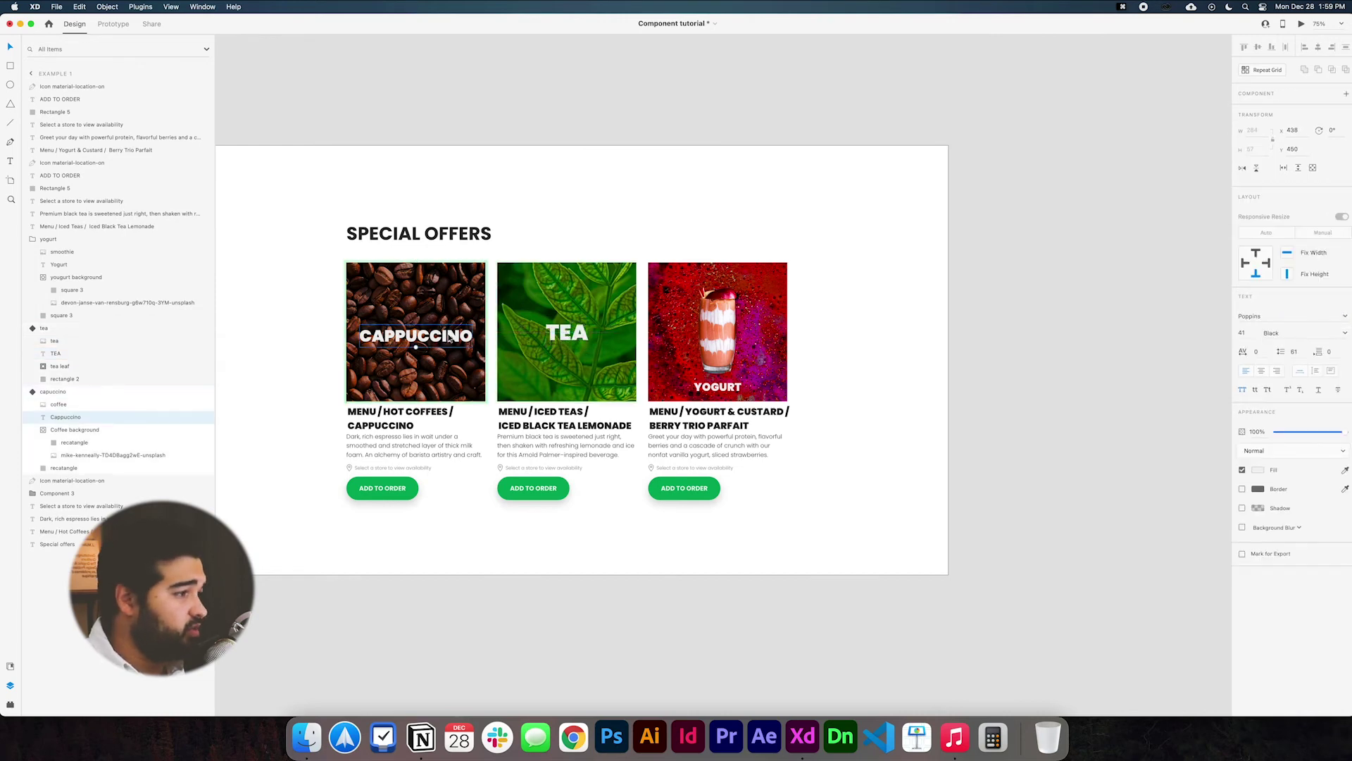
pyautogui.click(567, 333)
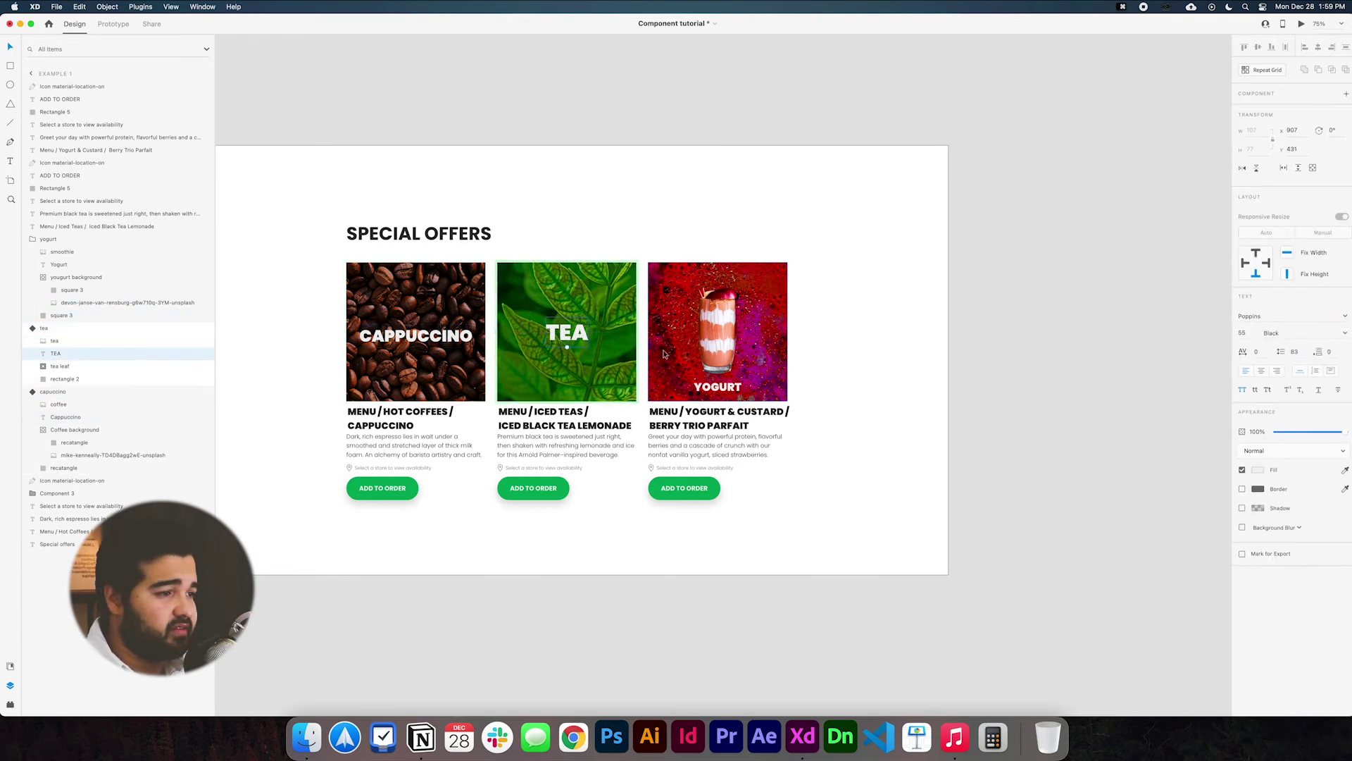
pyautogui.doubleClick(567, 334)
pyautogui.click(1250, 333)
pyautogui.write('41')
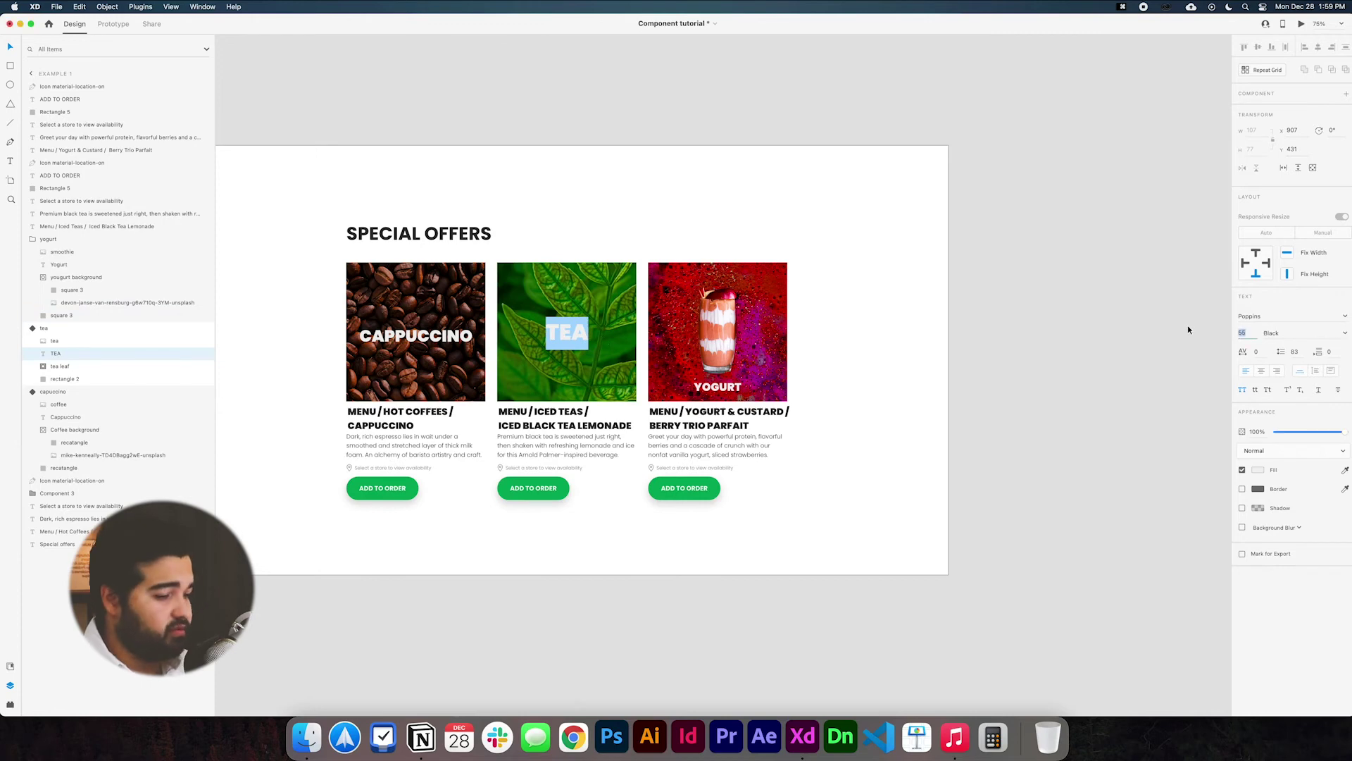
pyautogui.press('Return')
pyautogui.press('Escape')
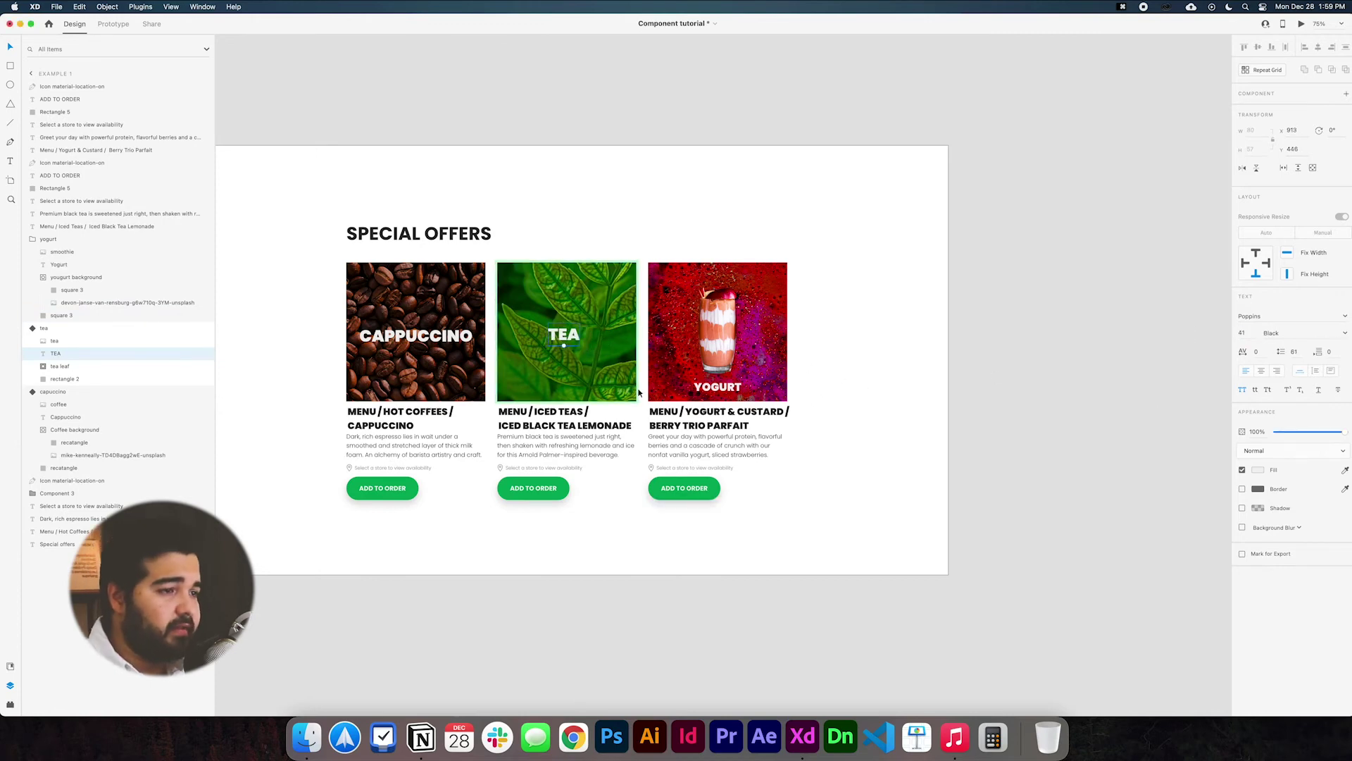
# Step: Convert the yogurt group into a component and add a Hover State to it
pyautogui.click(770, 336)
pyautogui.click(879, 341)
pyautogui.click(705, 316)
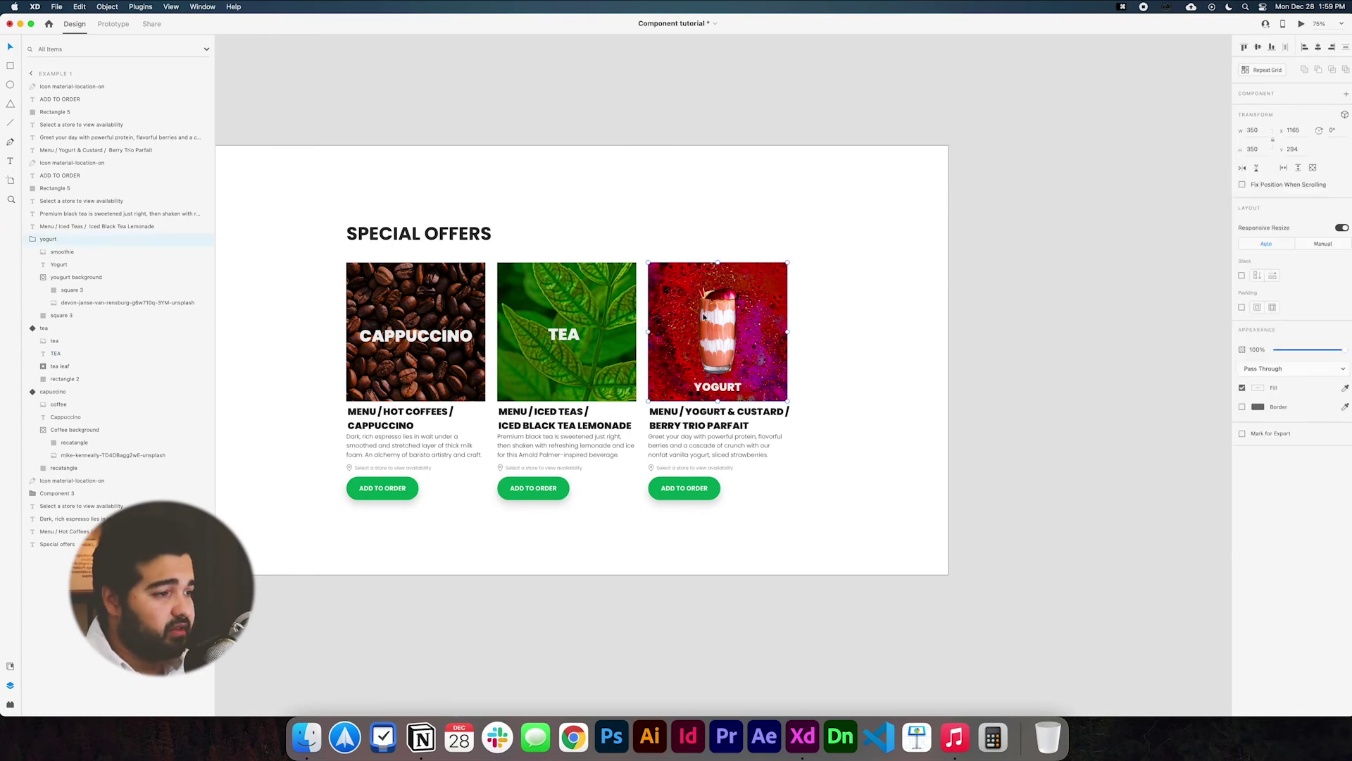
pyautogui.press('space')
pyautogui.moveTo(890, 308); pyautogui.dragTo(801, 317)
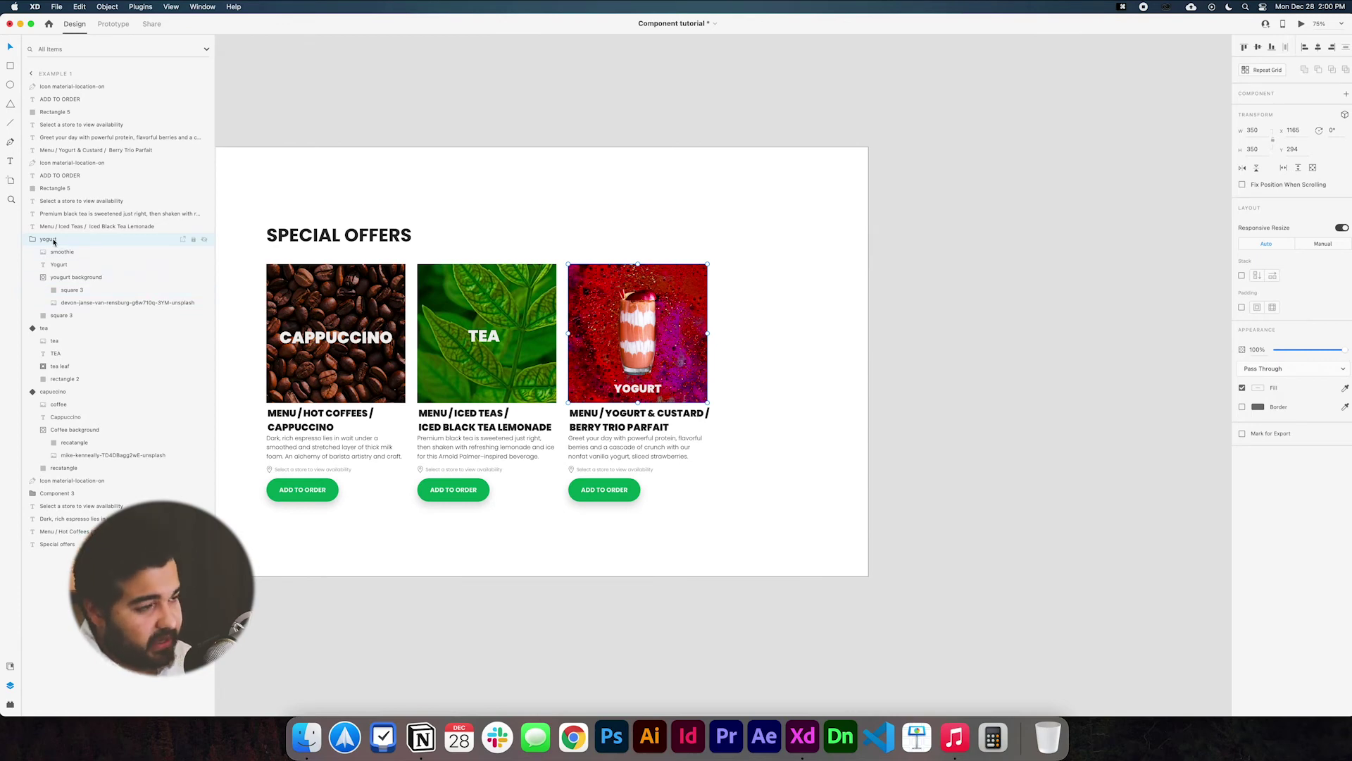
pyautogui.press('super+k')
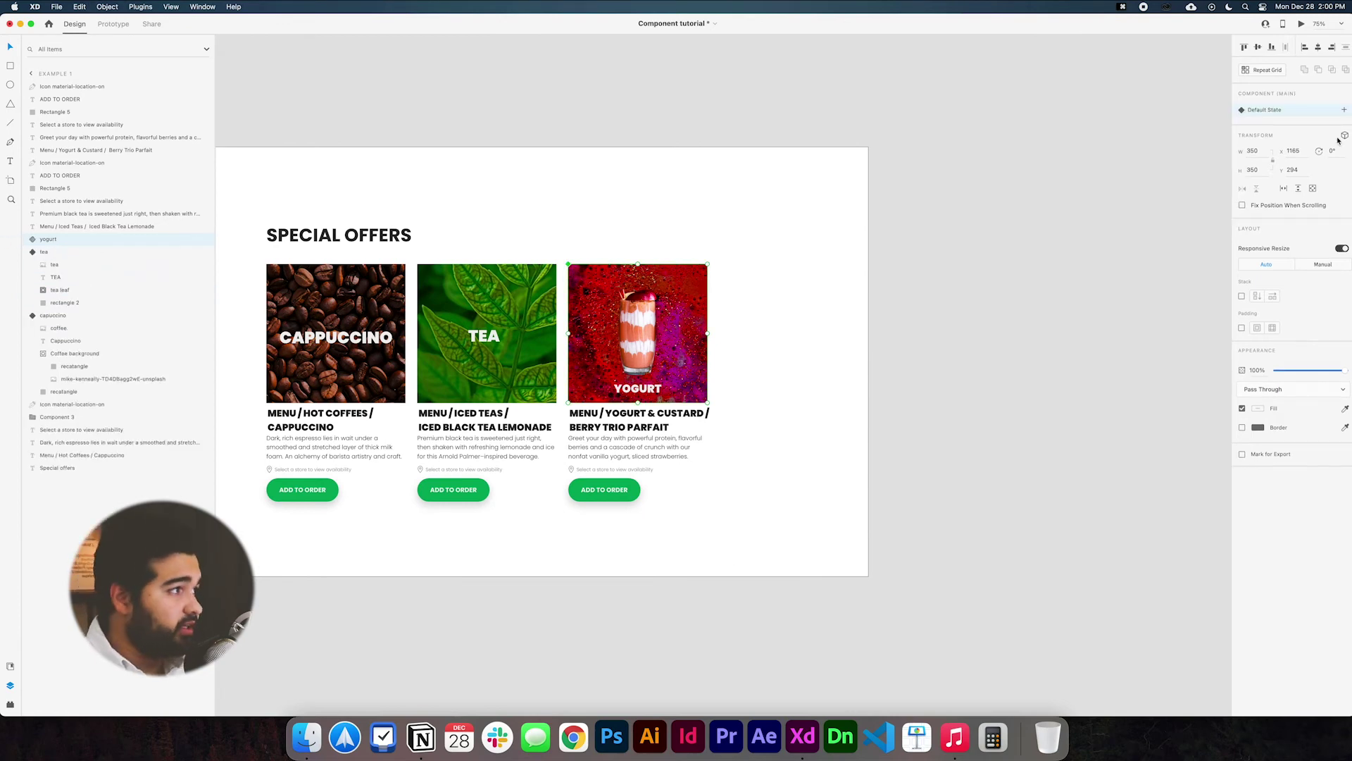
pyautogui.click(1343, 113)
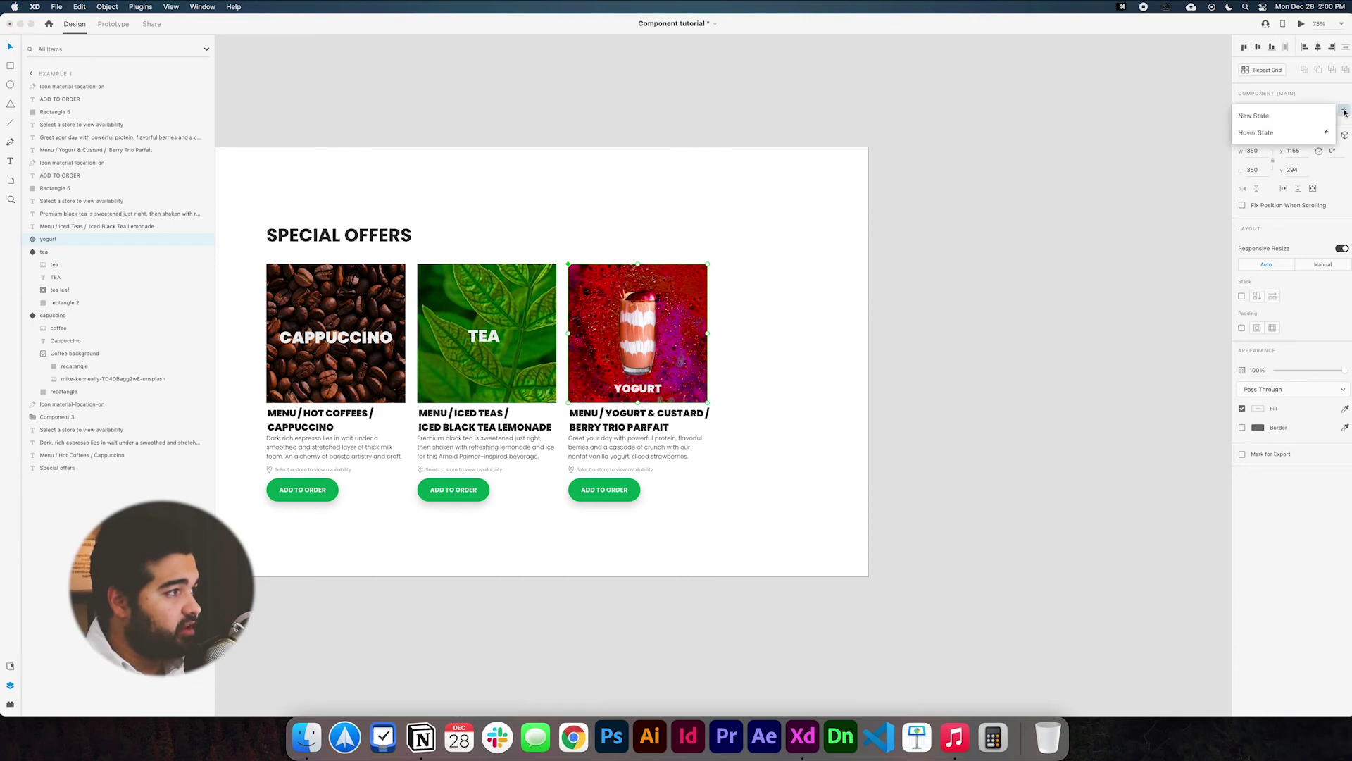
pyautogui.click(1313, 132)
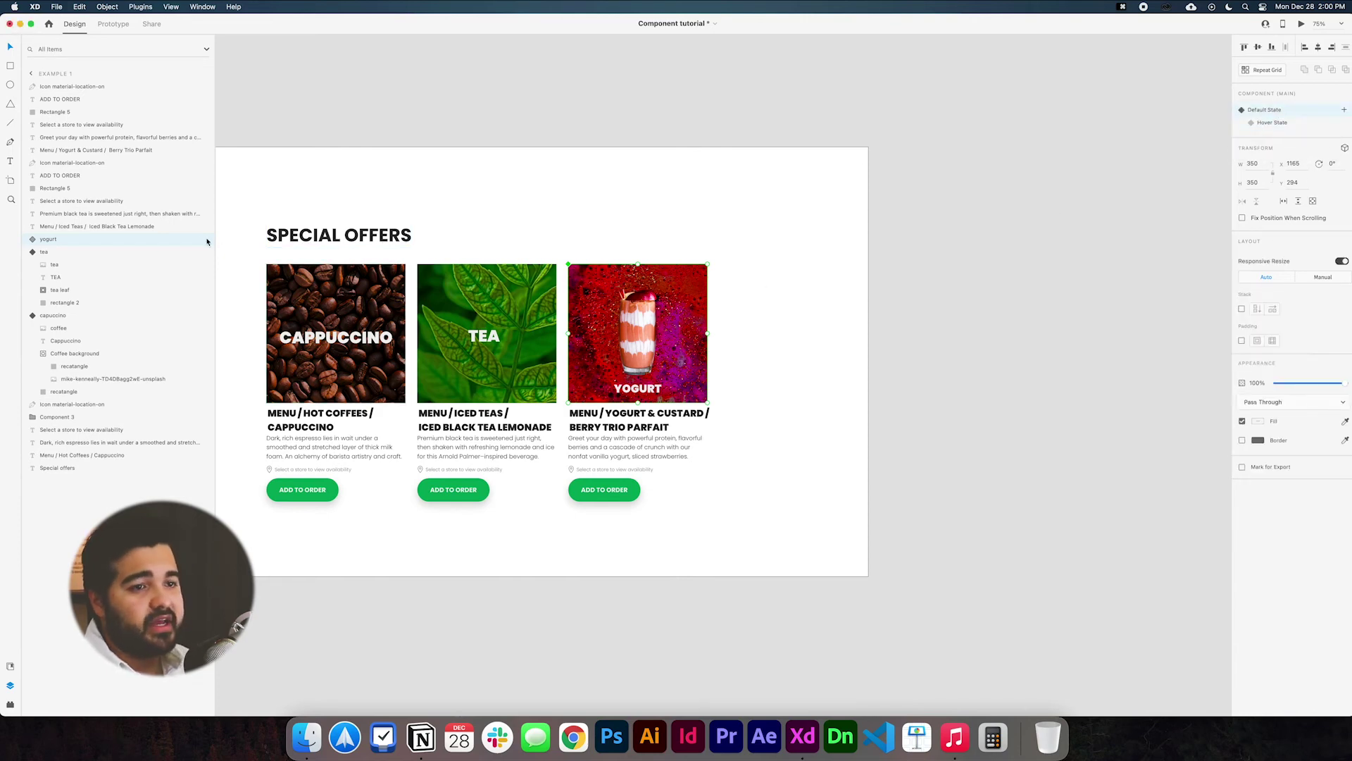
# Step: In the yogurt component's Default State, set the opacity of the yougurt background to 0%
pyautogui.click(28, 242)
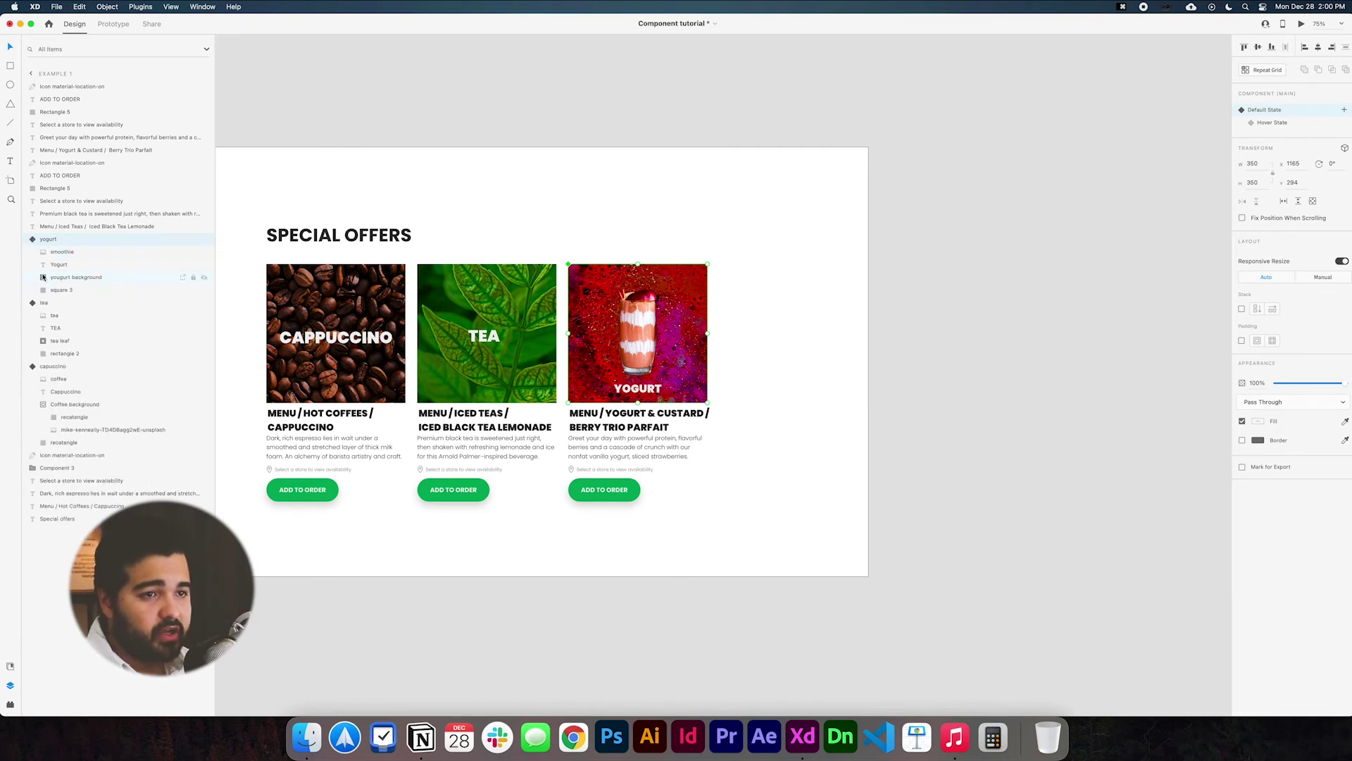
pyautogui.click(43, 276)
pyautogui.click(74, 308)
pyautogui.press('Escape')
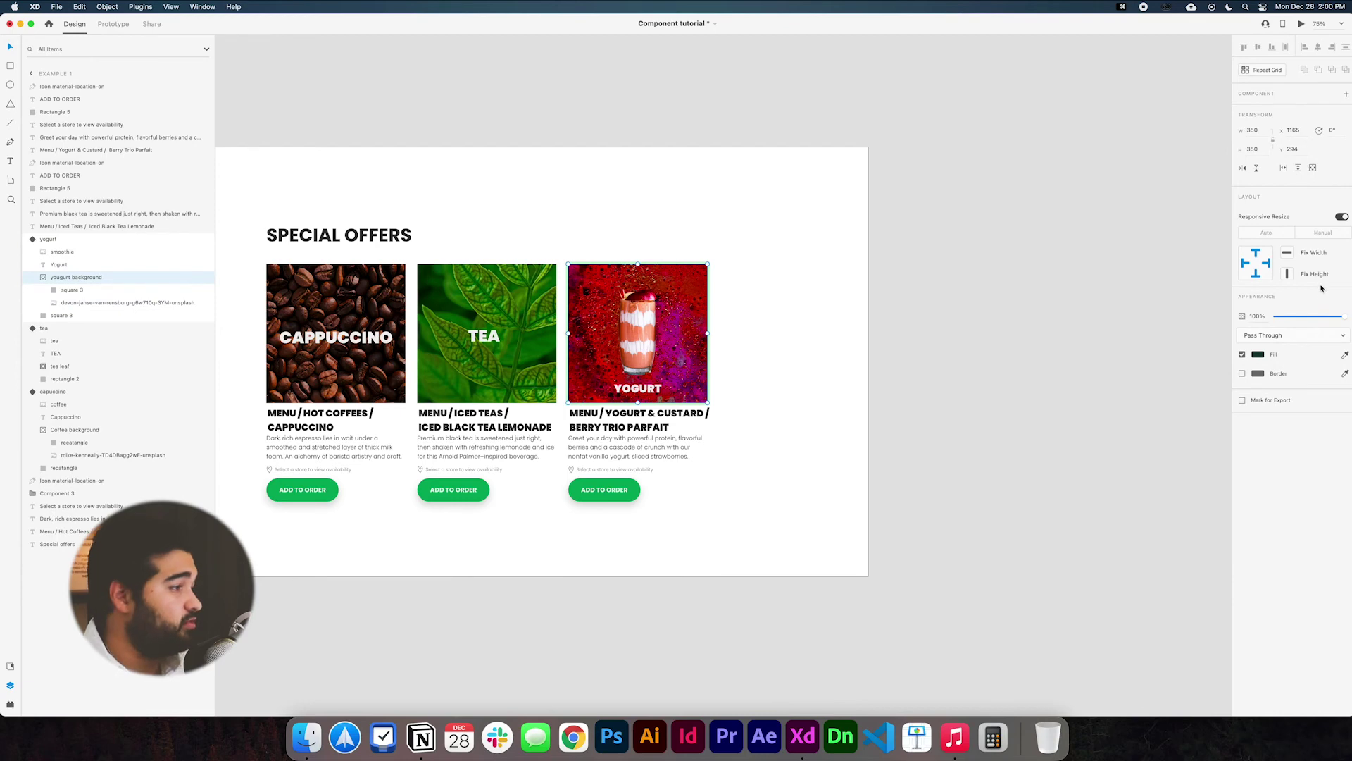
pyautogui.click(43, 277)
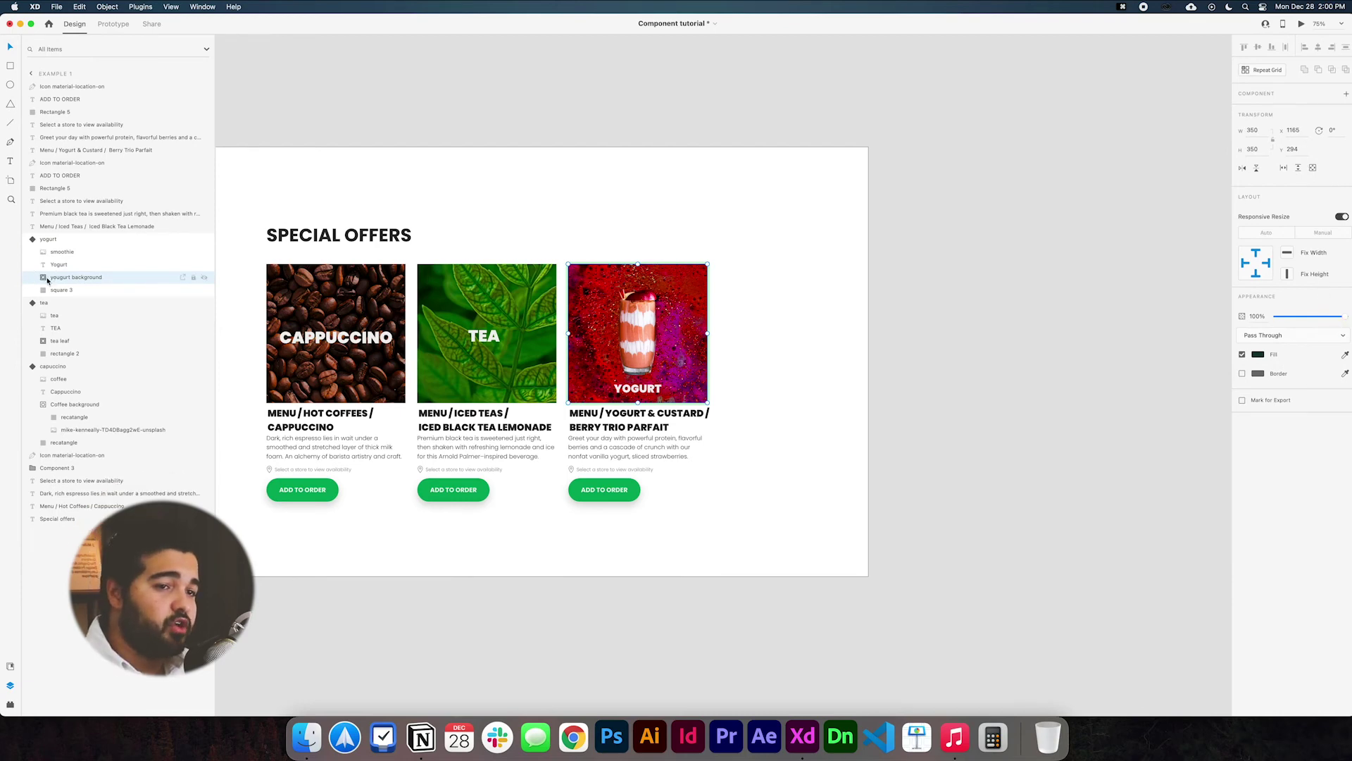
pyautogui.moveTo(1345, 319); pyautogui.dragTo(821, 342)
# Step: In the yogurt component's Hover State, set the opacity of the yougurt background to 100%
pyautogui.click(47, 240)
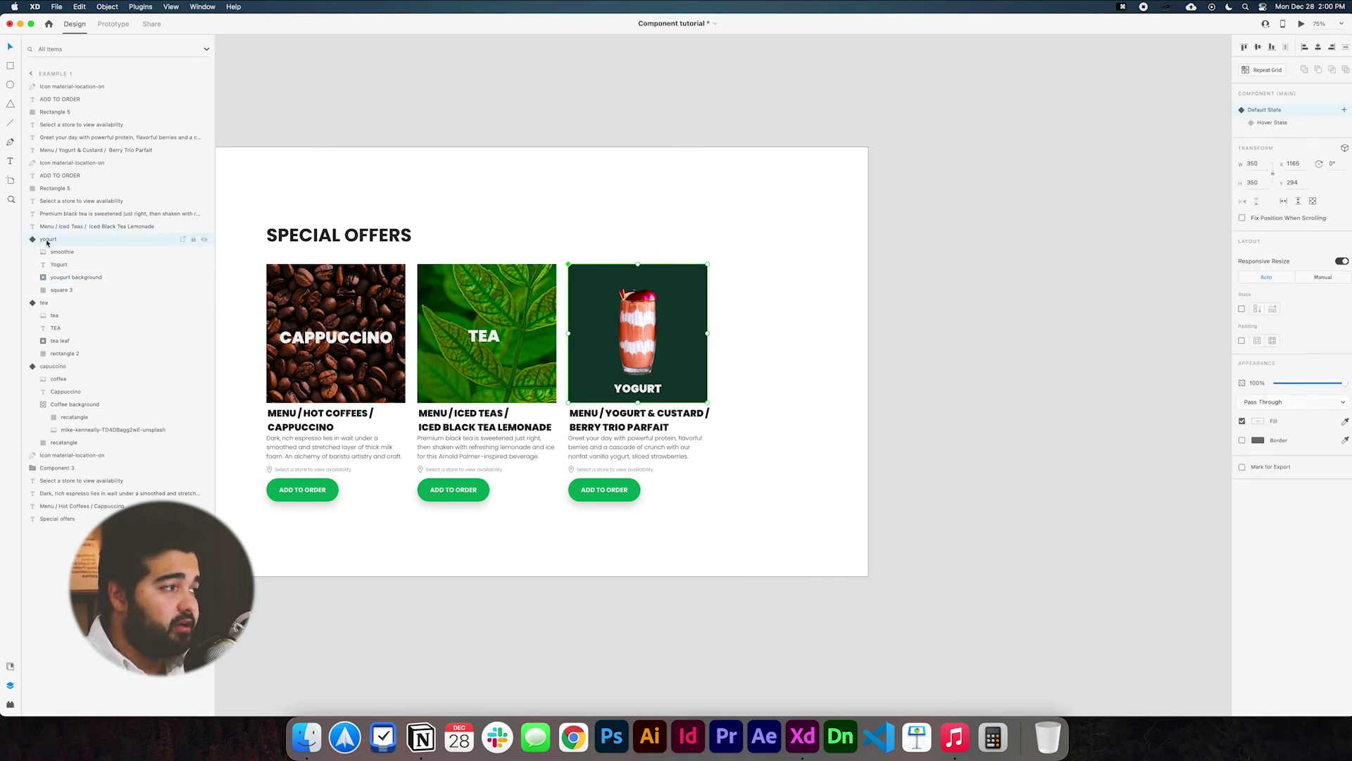
pyautogui.click(1267, 123)
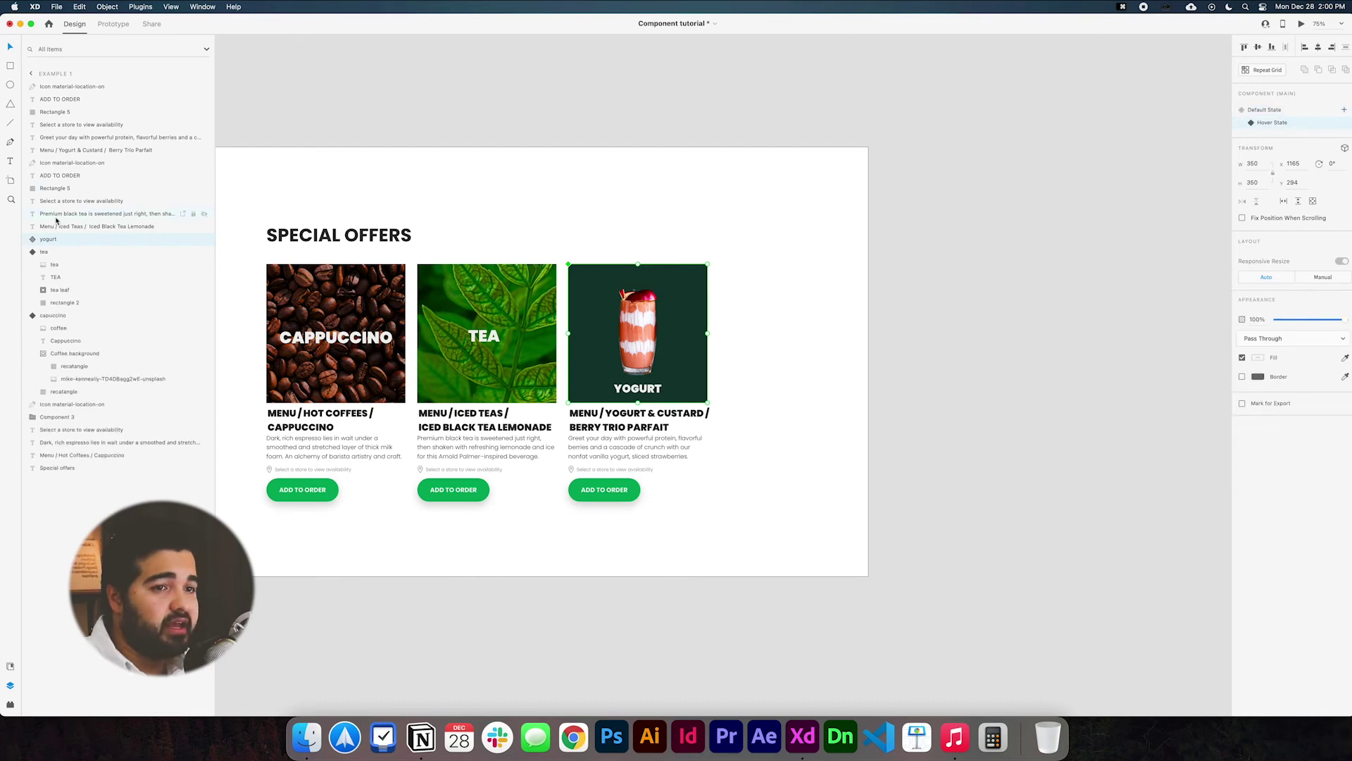
pyautogui.click(33, 240)
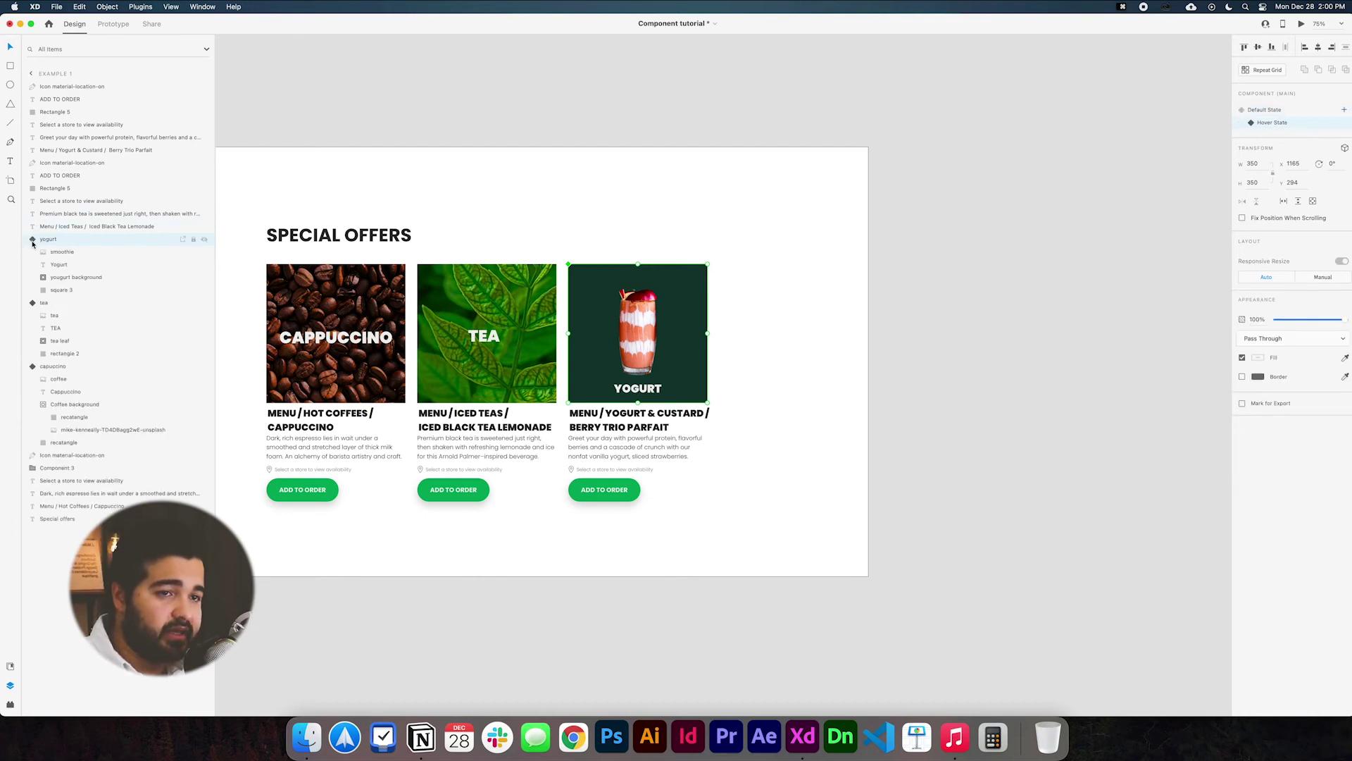
pyautogui.click(54, 281)
pyautogui.moveTo(1280, 320); pyautogui.dragTo(1348, 318)
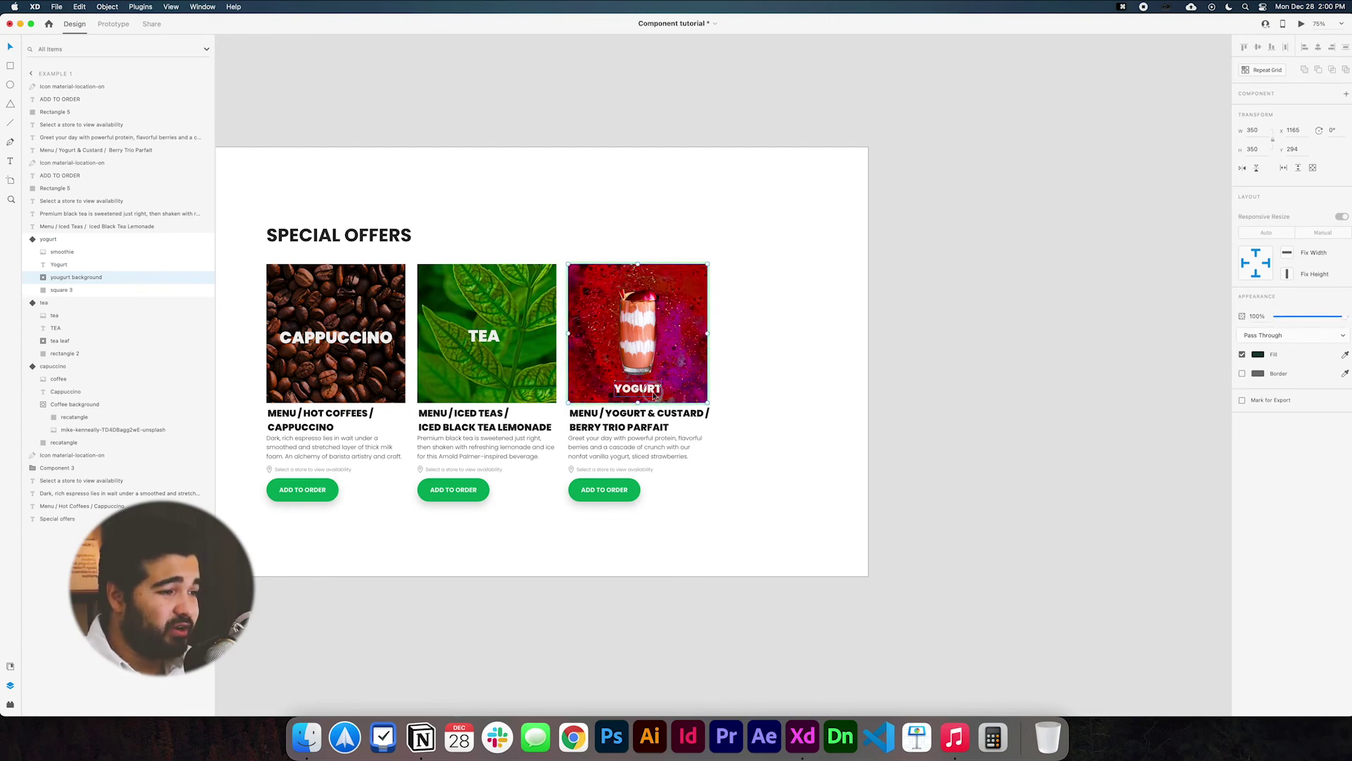
# Step: Set the Yogurt title's font size to 41 and move it up to the middle of the card in the Hover State
pyautogui.hotkey('shift', 'Tab')
pyautogui.click(1243, 332)
pyautogui.write('41')
pyautogui.press('Return')
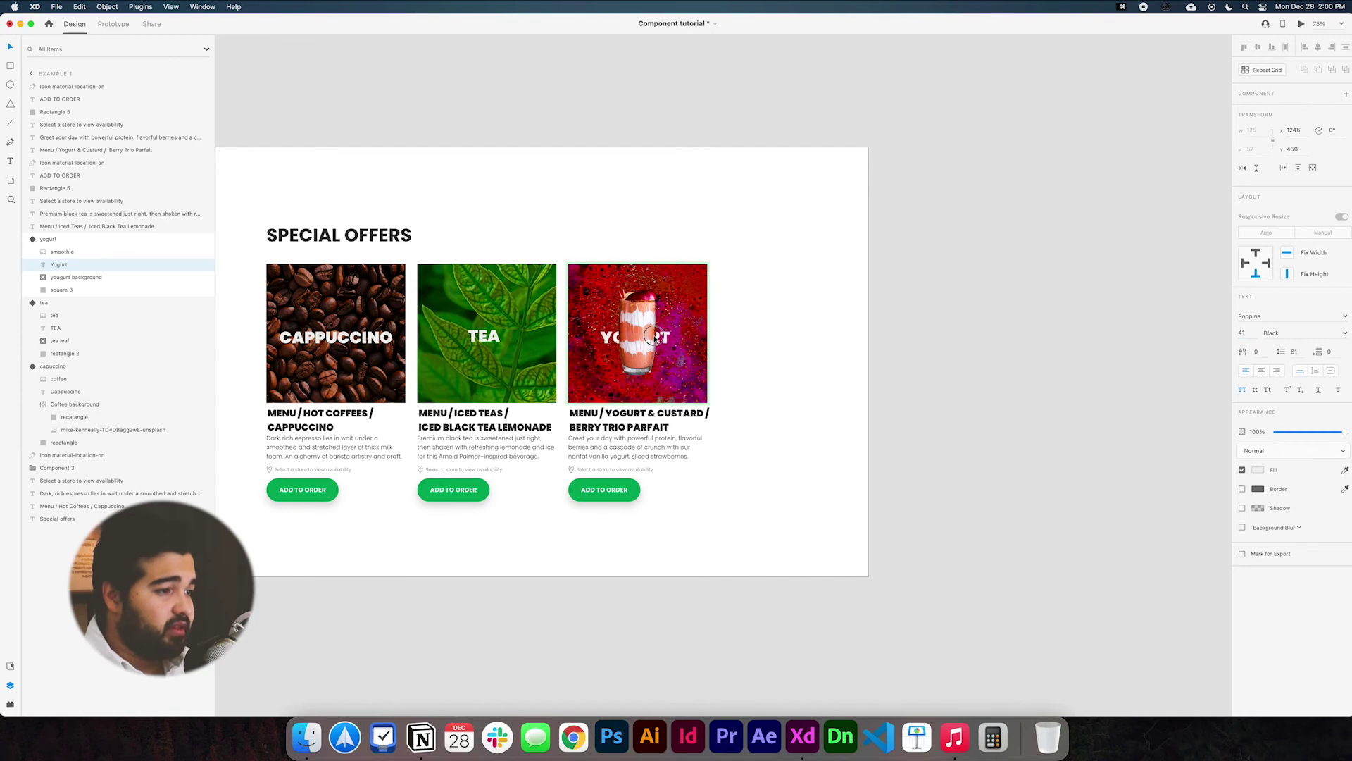
pyautogui.moveTo(654, 338); pyautogui.dragTo(654, 317)
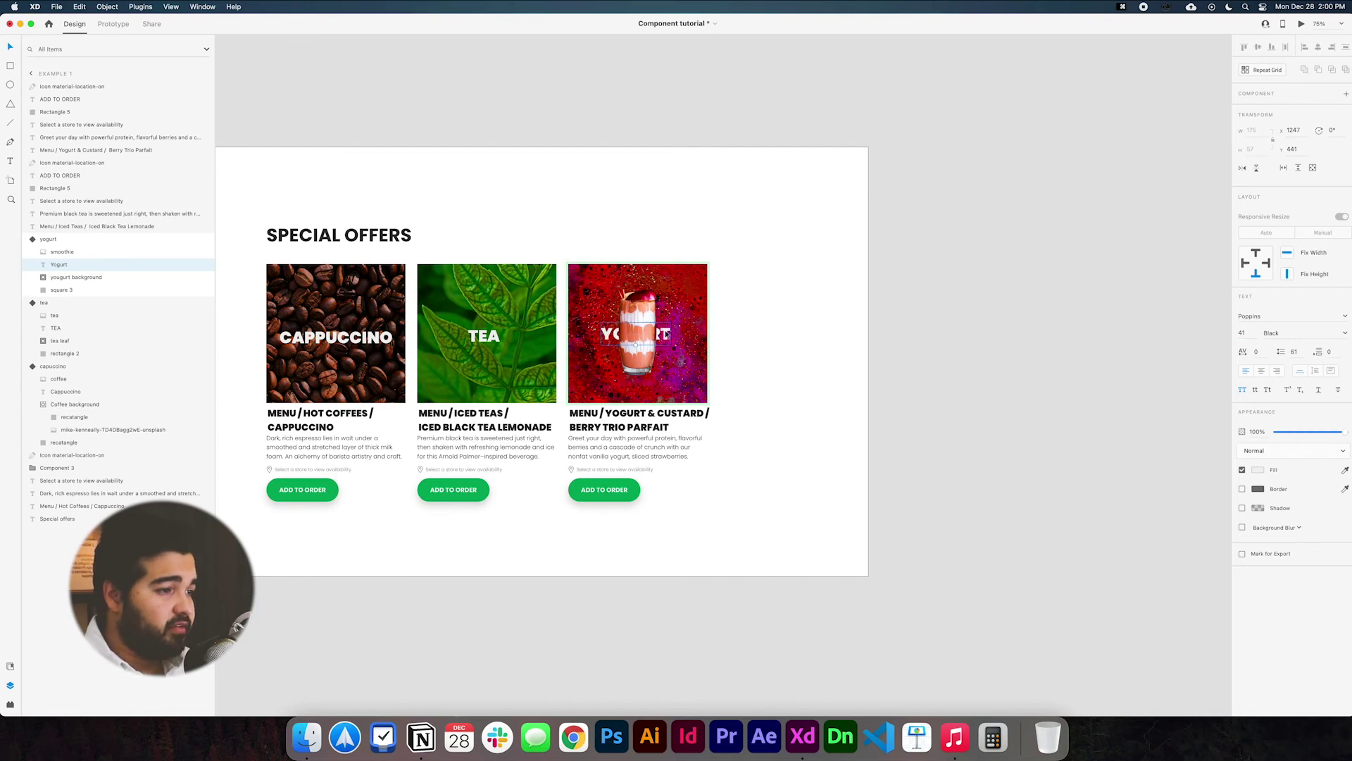
# Step: Shrink the smoothie image to about 46 × 105 near the card's bottom edge and set its opacity to 0% in the Hover State
pyautogui.click(653, 317)
pyautogui.moveTo(653, 295); pyautogui.dragTo(642, 378)
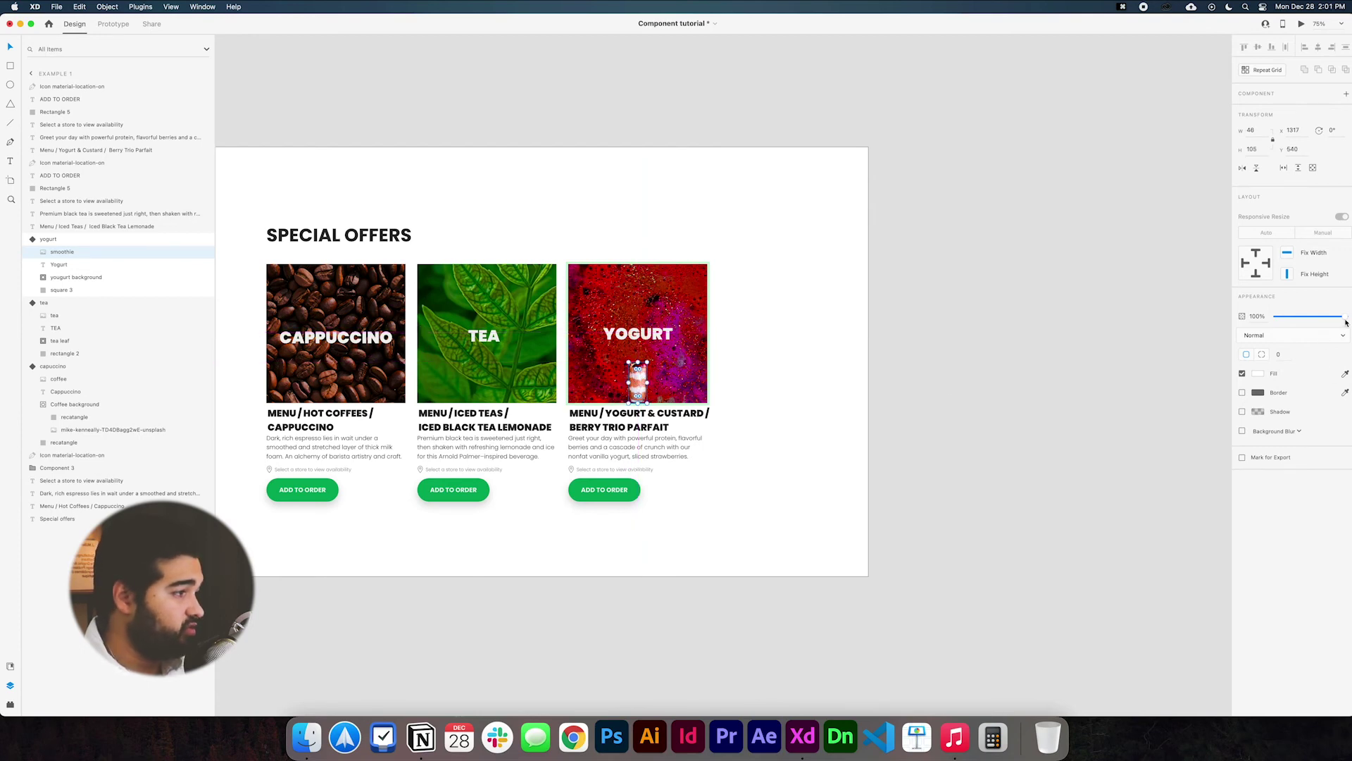
pyautogui.click(818, 444)
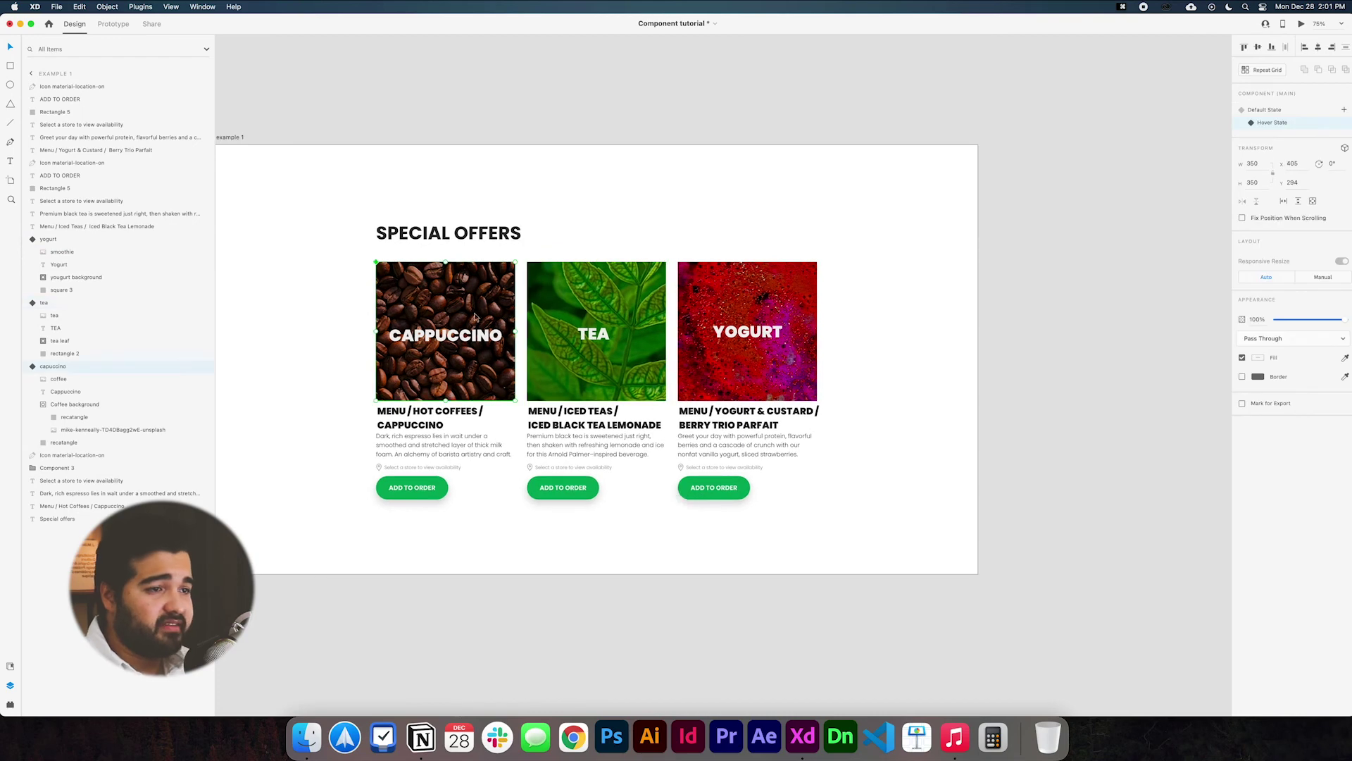
# Step: Collapse the capuccino, tea and yogurt component layers and switch all three components back to their Default State
pyautogui.click(32, 365)
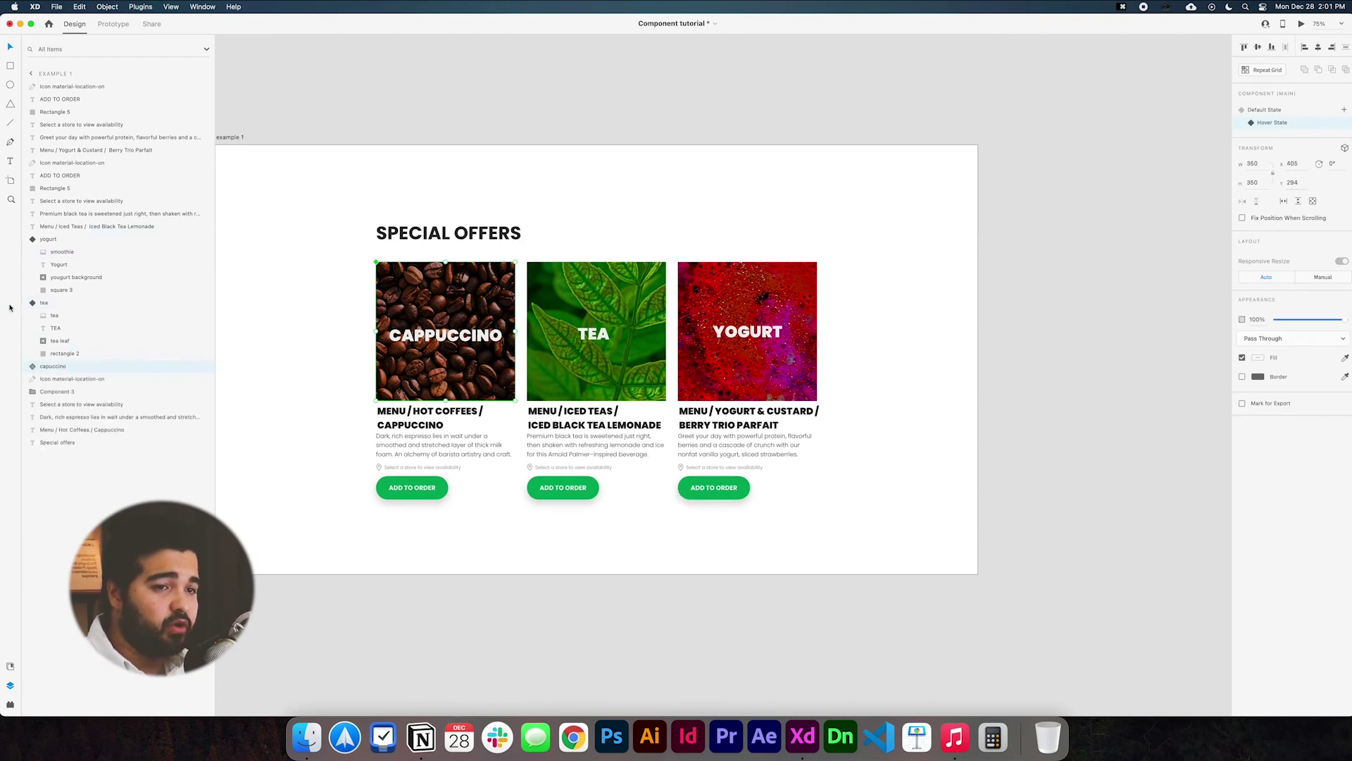
pyautogui.click(32, 302)
pyautogui.click(33, 239)
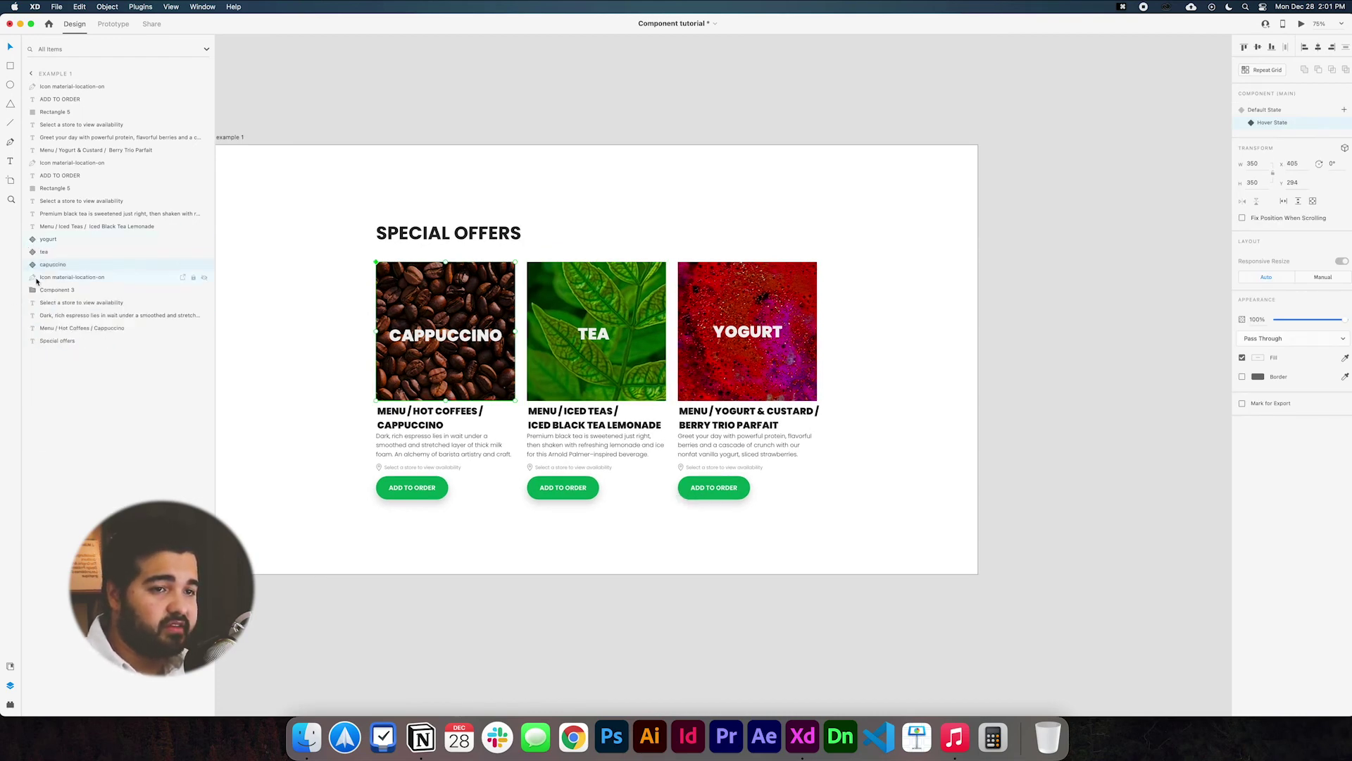
pyautogui.click(1264, 110)
pyautogui.click(34, 251)
pyautogui.click(1289, 111)
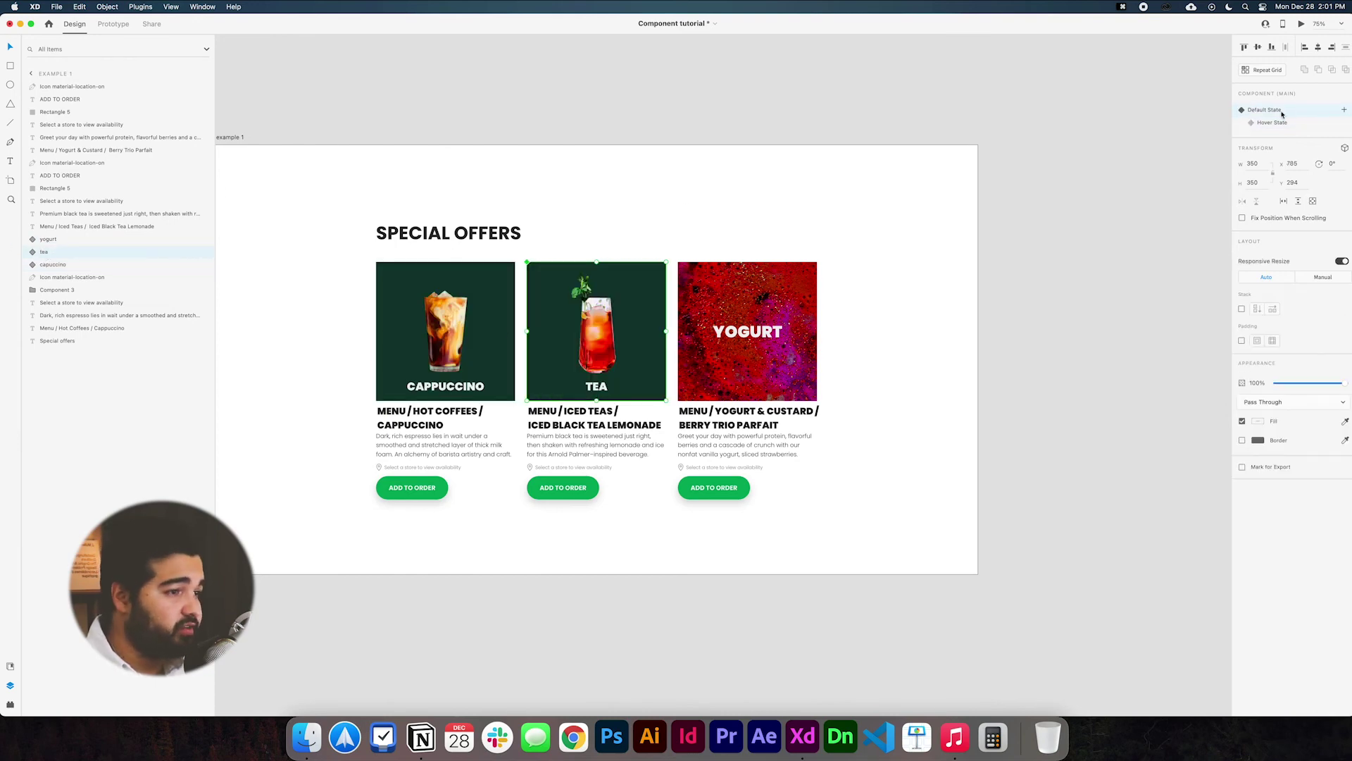
pyautogui.click(64, 240)
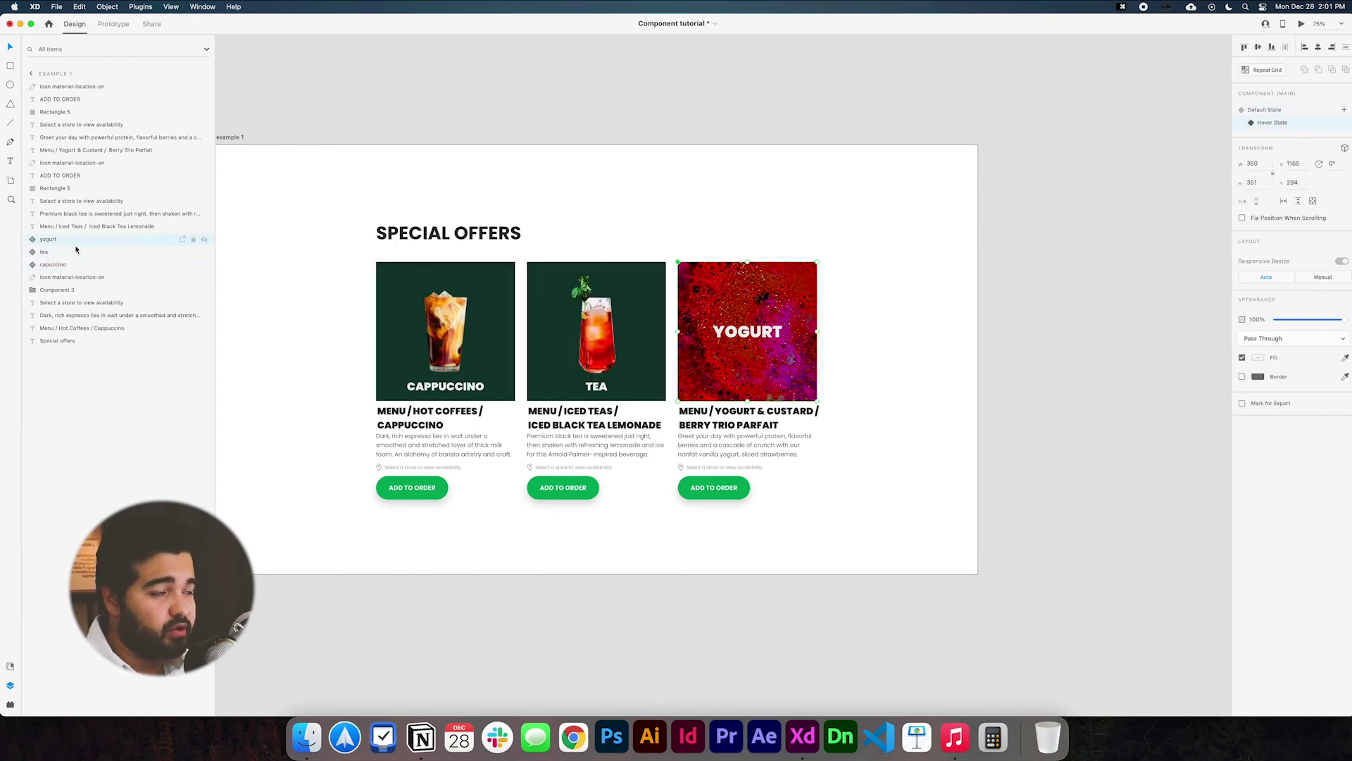
pyautogui.click(1271, 110)
# Step: Open a desktop preview of the example 1 artboard with the three drink cards
pyautogui.moveTo(930, 393); pyautogui.dragTo(971, 374)
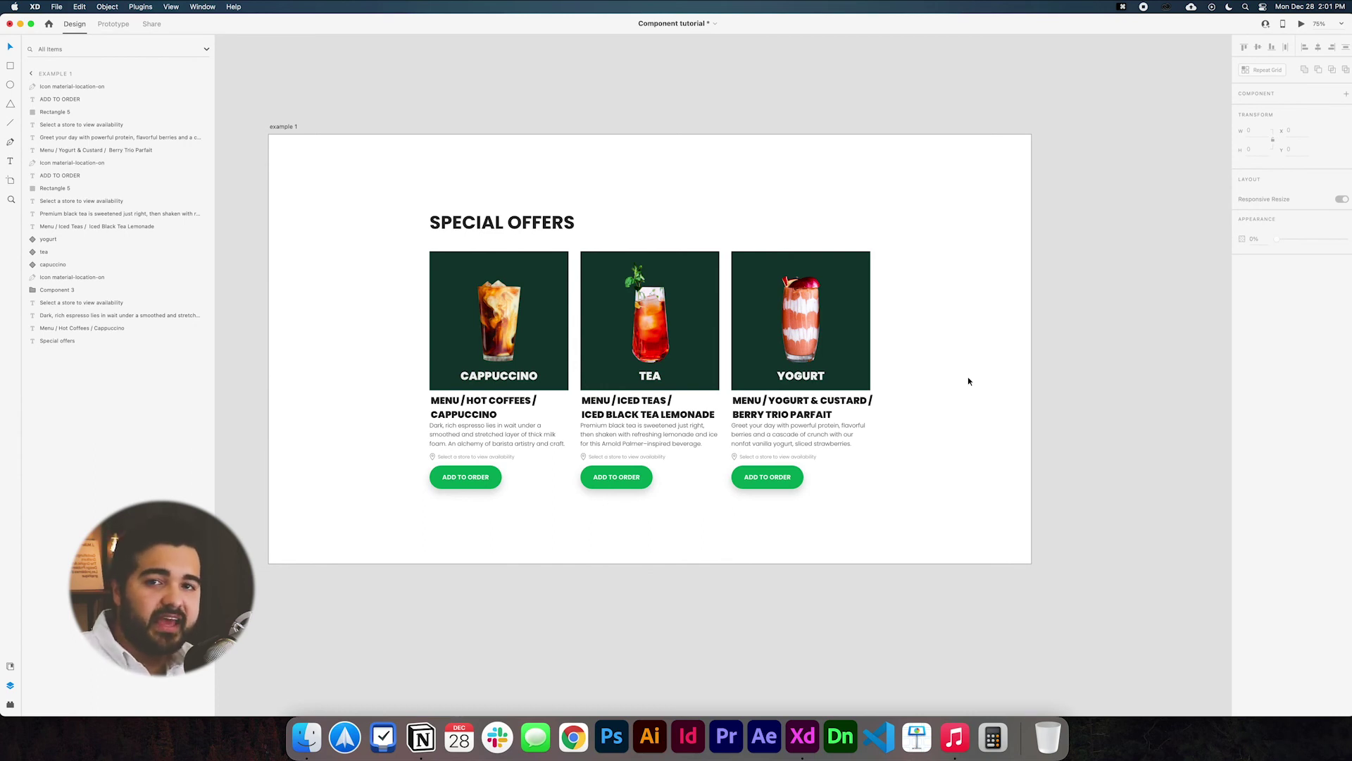
pyautogui.click(1302, 23)
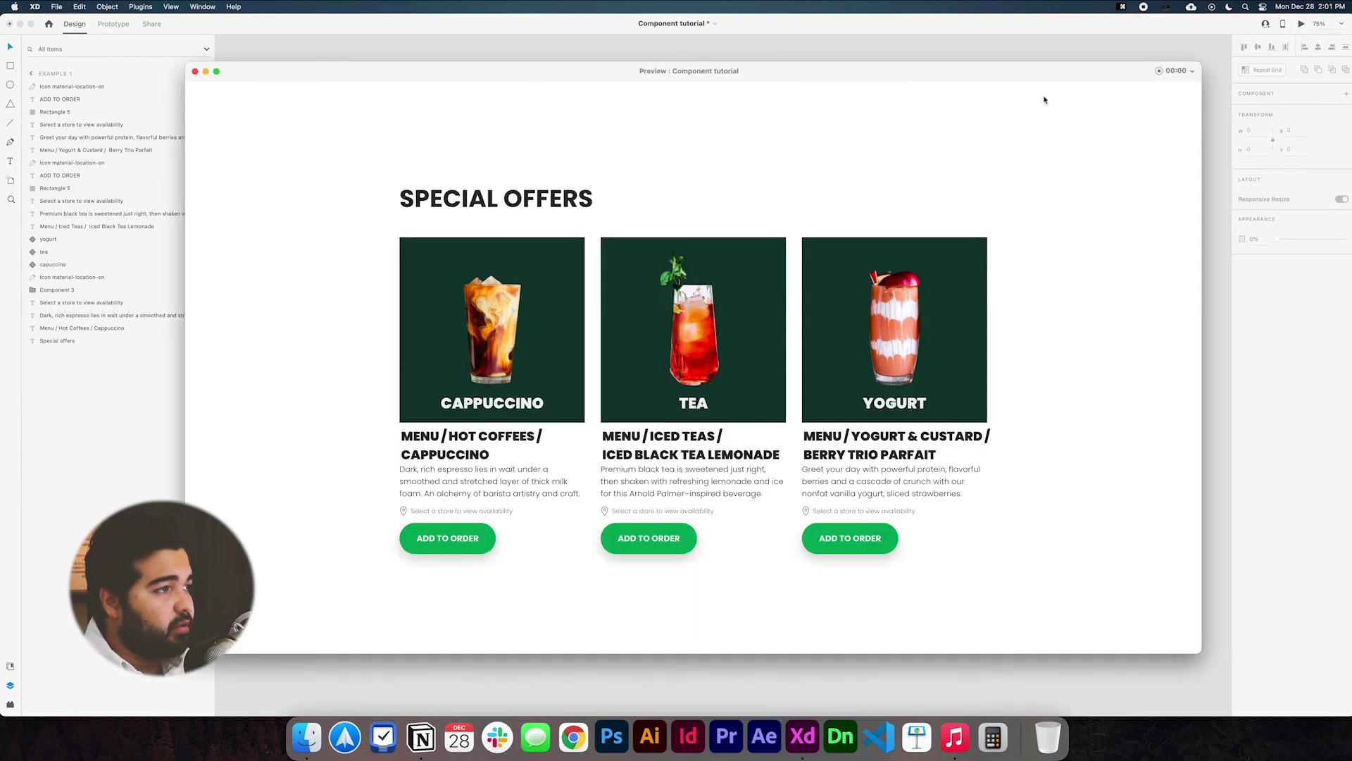